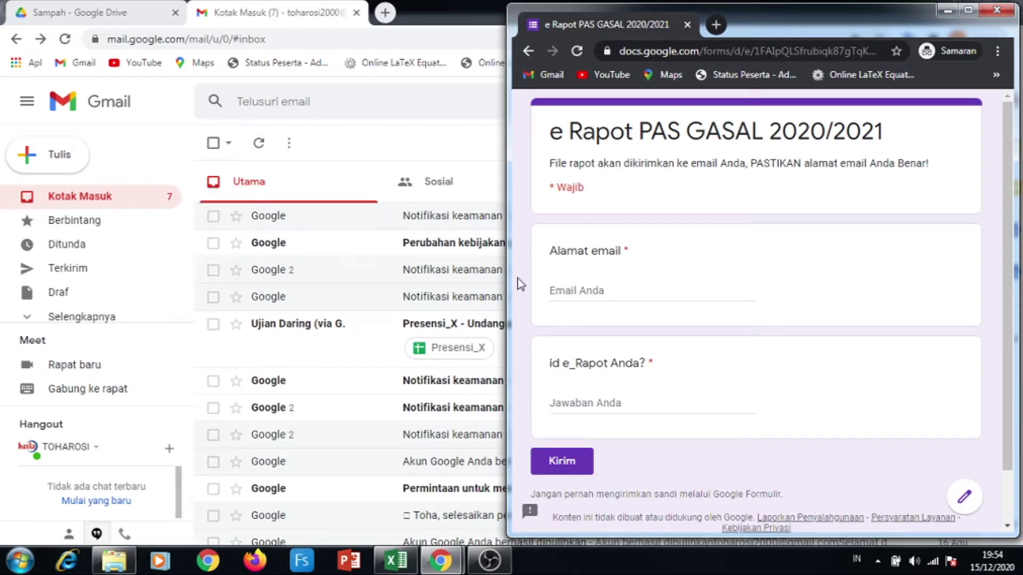
Fill in the e-mail address and the e_Rapot id, then submit the e Rapot PAS GASAL 2020/2021 form
{"action": "left_click", "coordinate": [555, 293]}
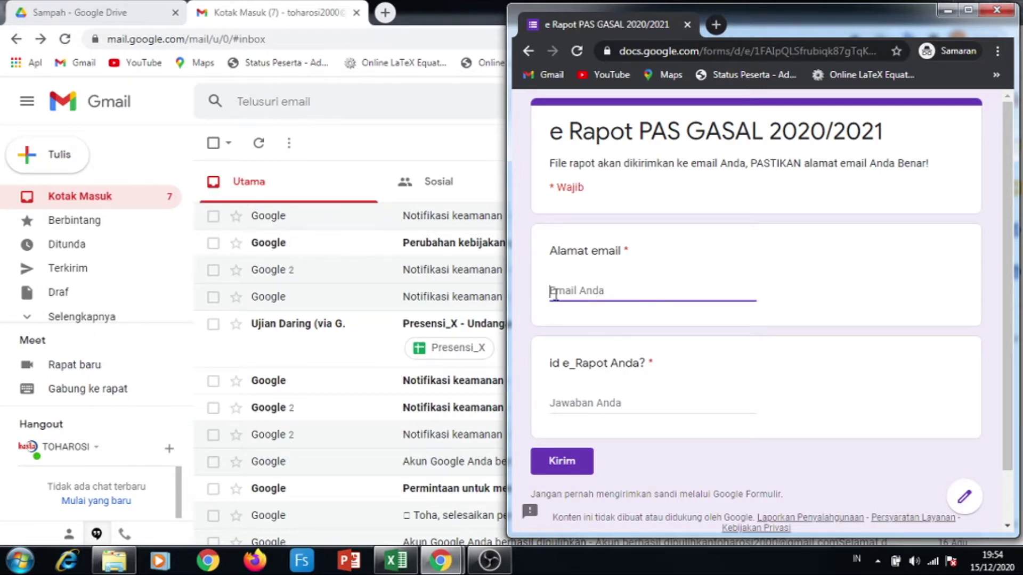
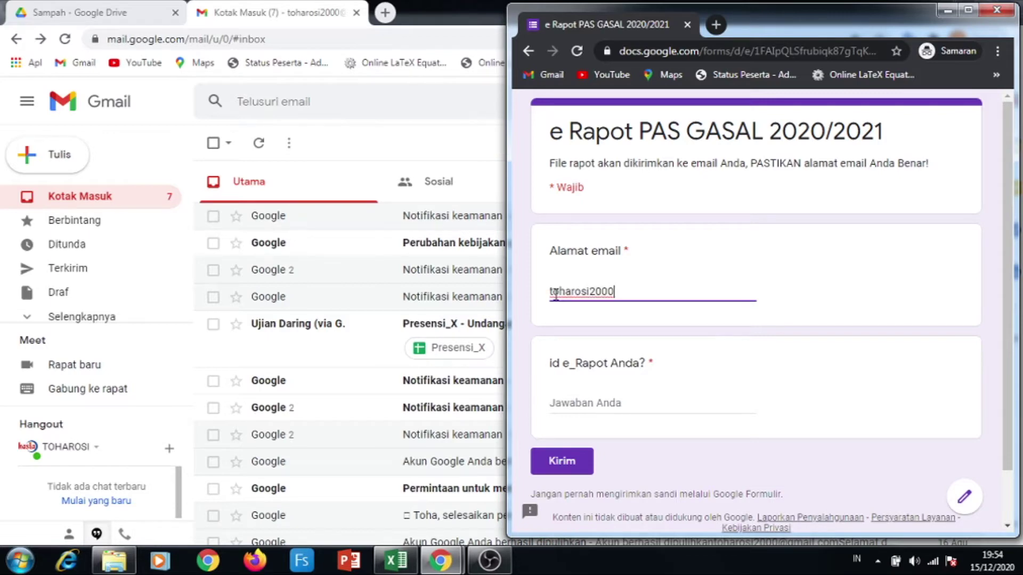
{"action": "left_click", "coordinate": [563, 406]}
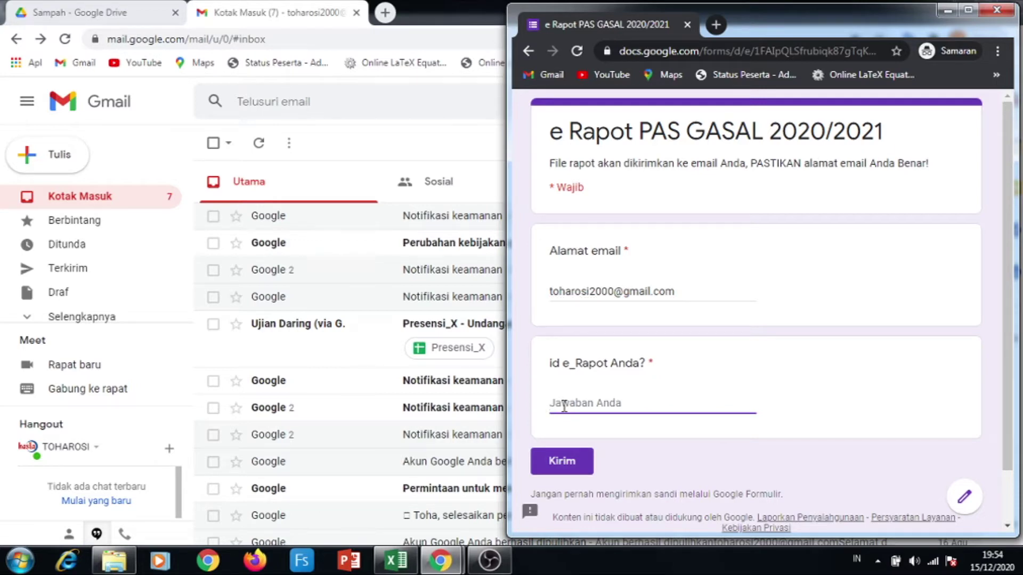
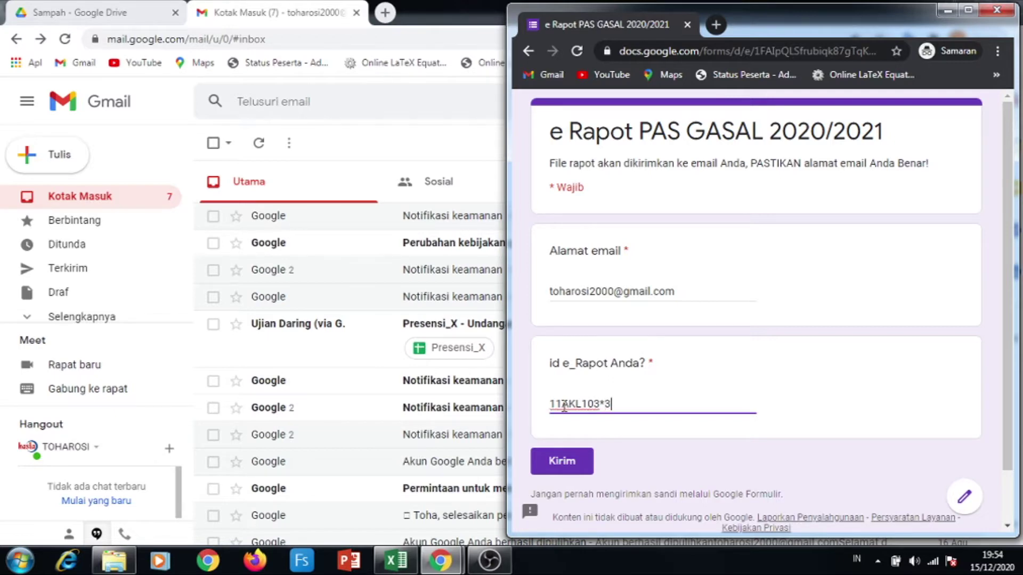
{"action": "left_click", "coordinate": [567, 462]}
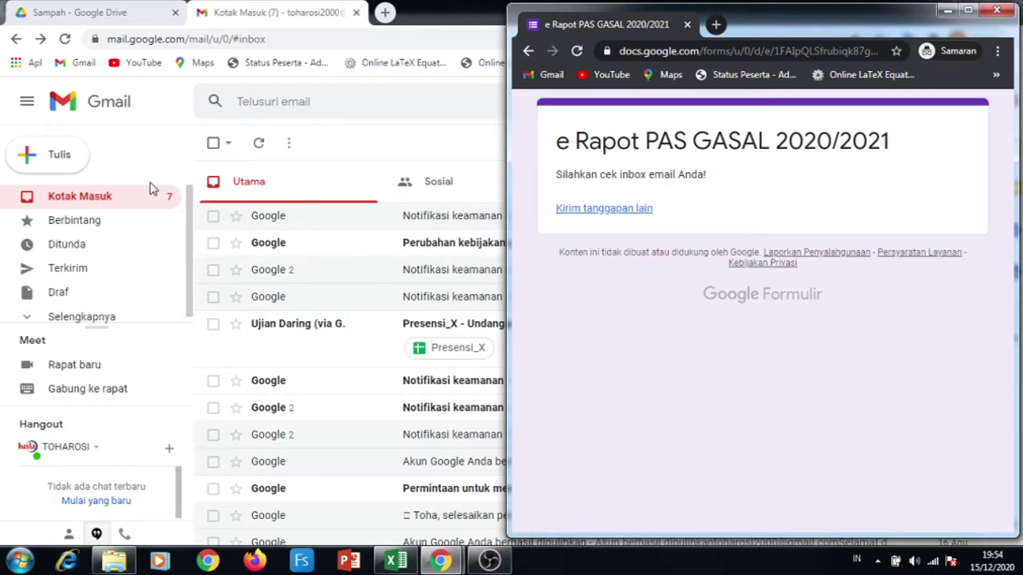
Reload Gmail, open the new e-Rapot PAS GASAL 2020/2021 email and follow its drive.google.com link
{"action": "left_click", "coordinate": [64, 42]}
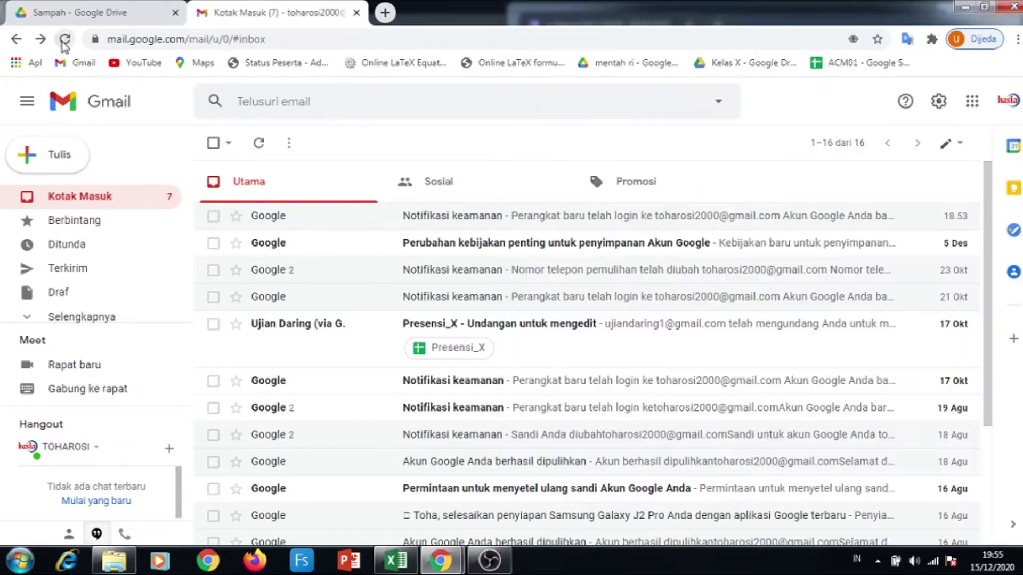
{"action": "left_click", "coordinate": [64, 40]}
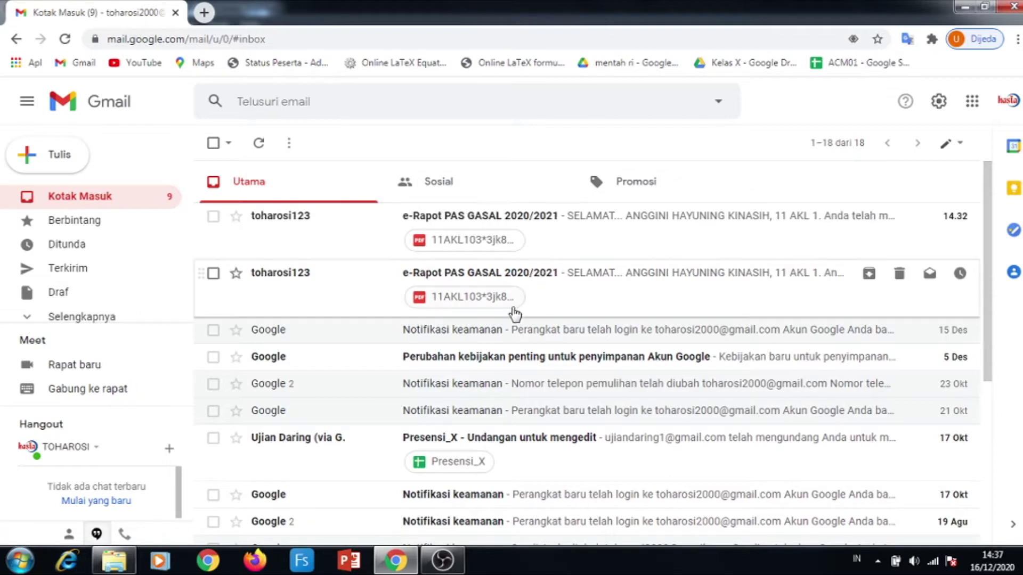
{"action": "left_click", "coordinate": [465, 226]}
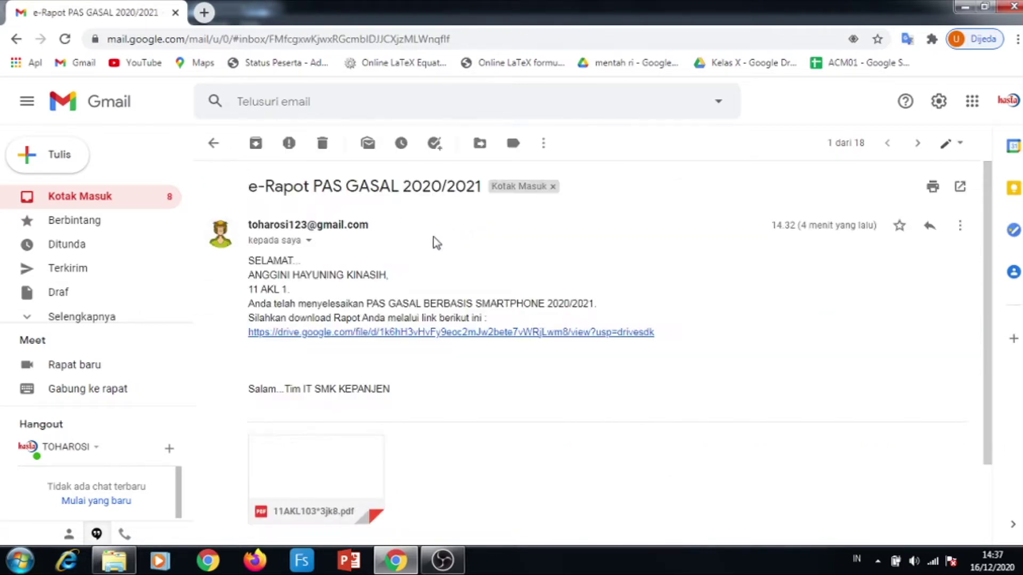
{"action": "left_click", "coordinate": [405, 333]}
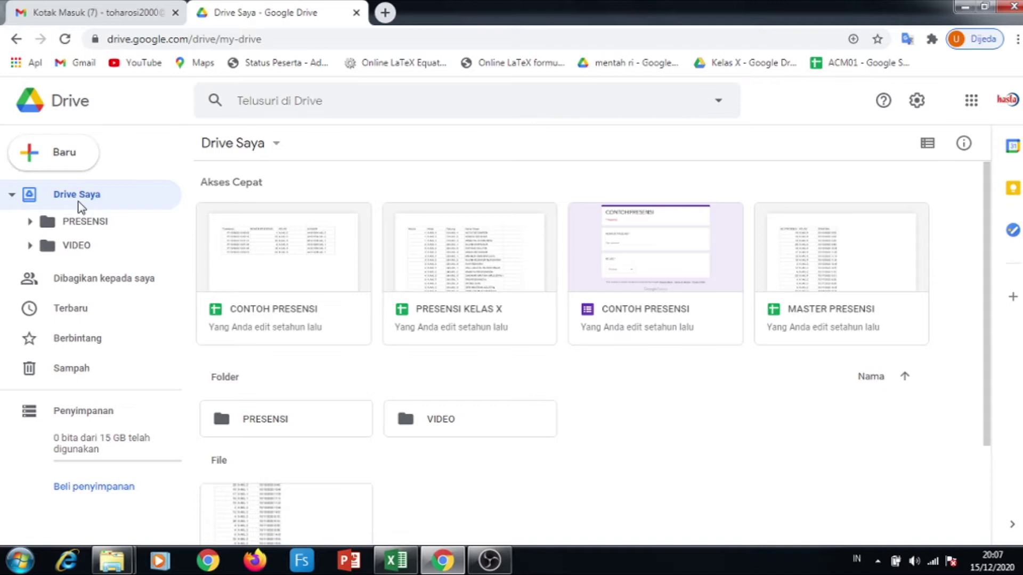
Create a folder named Rapot in Drive Saya and open it
{"action": "left_click", "coordinate": [276, 145]}
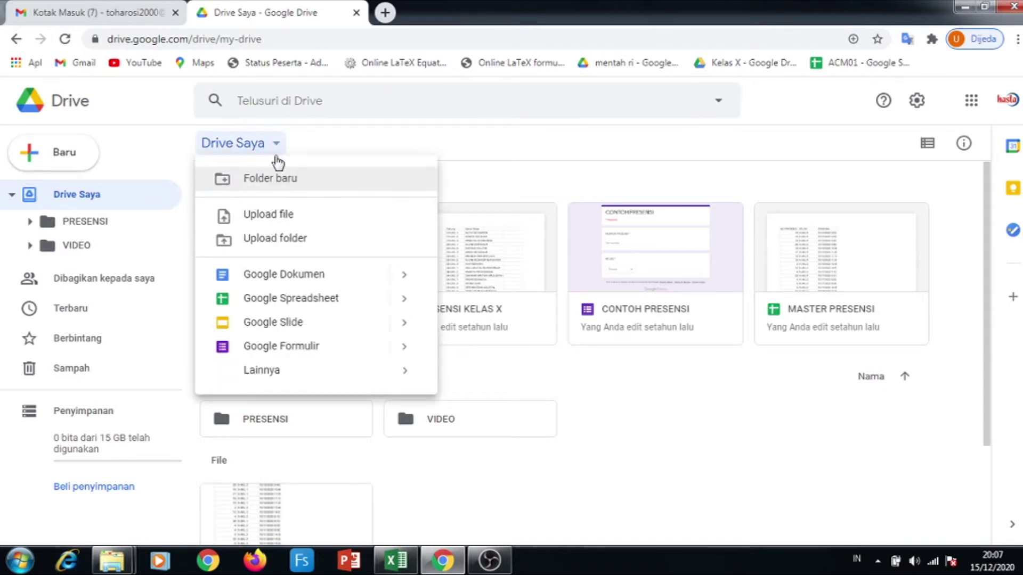
{"action": "left_click", "coordinate": [278, 179]}
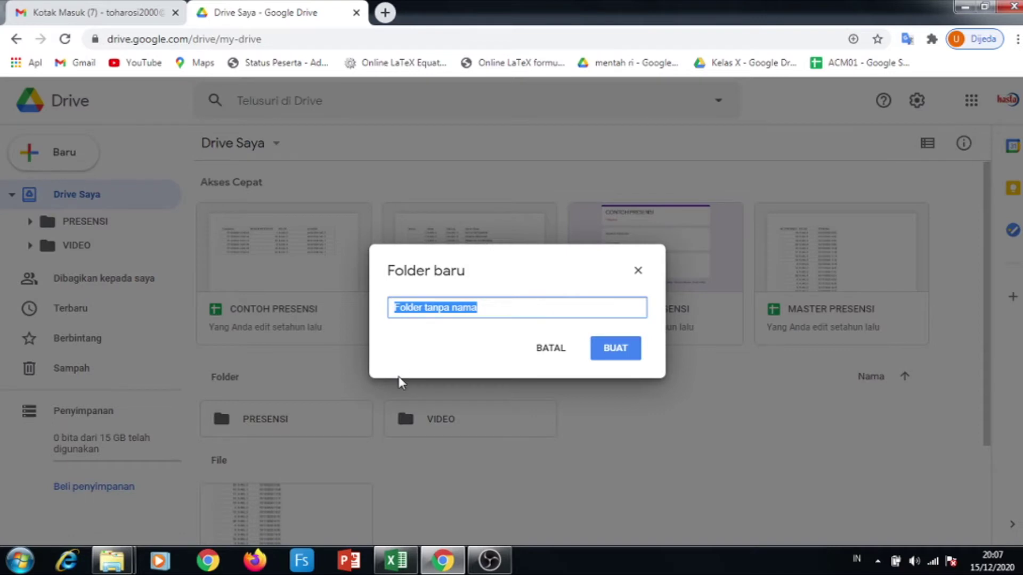
{"action": "type", "text": "Rapot"}
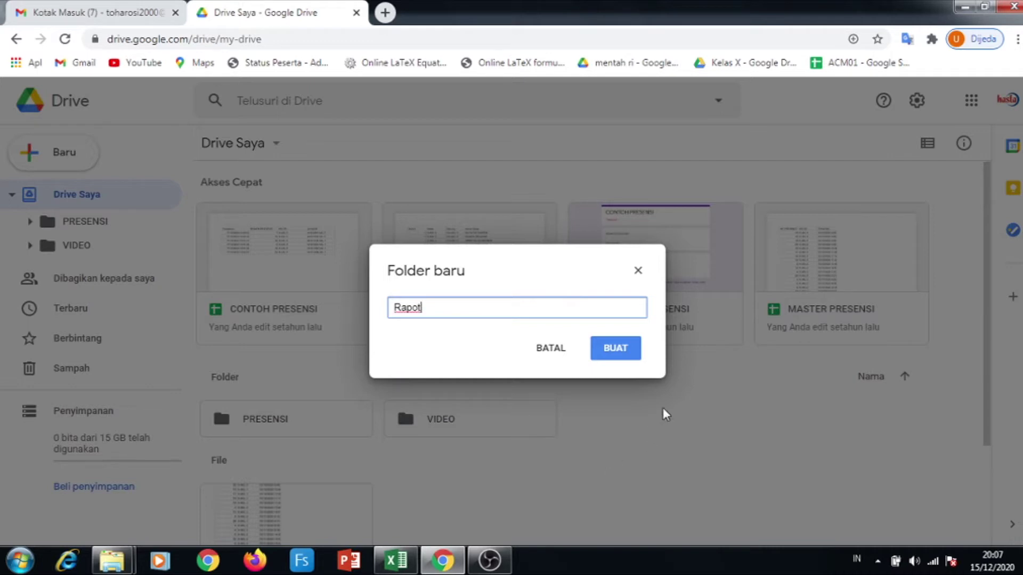
{"action": "left_click", "coordinate": [635, 352]}
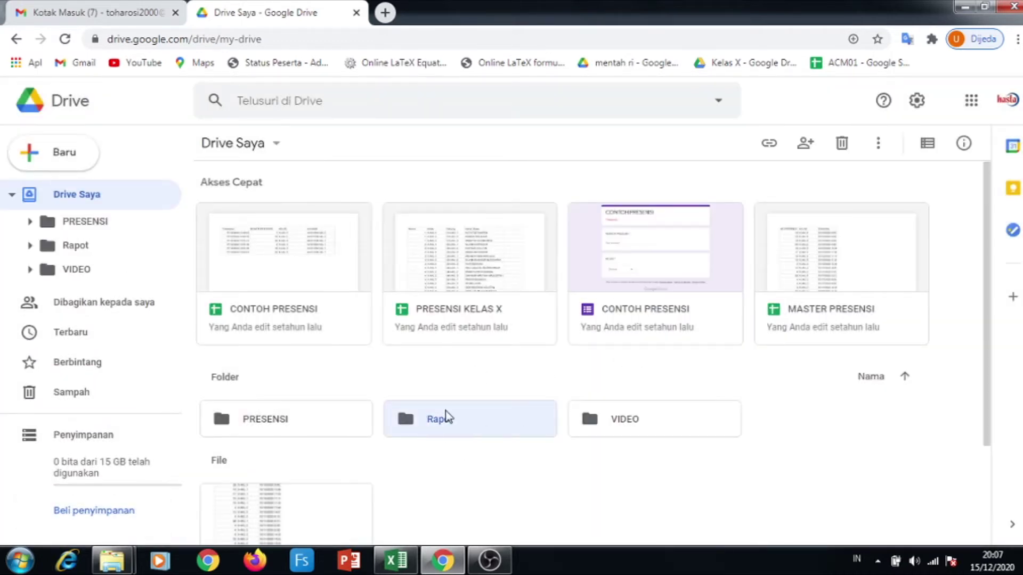
{"action": "double_click", "coordinate": [446, 421]}
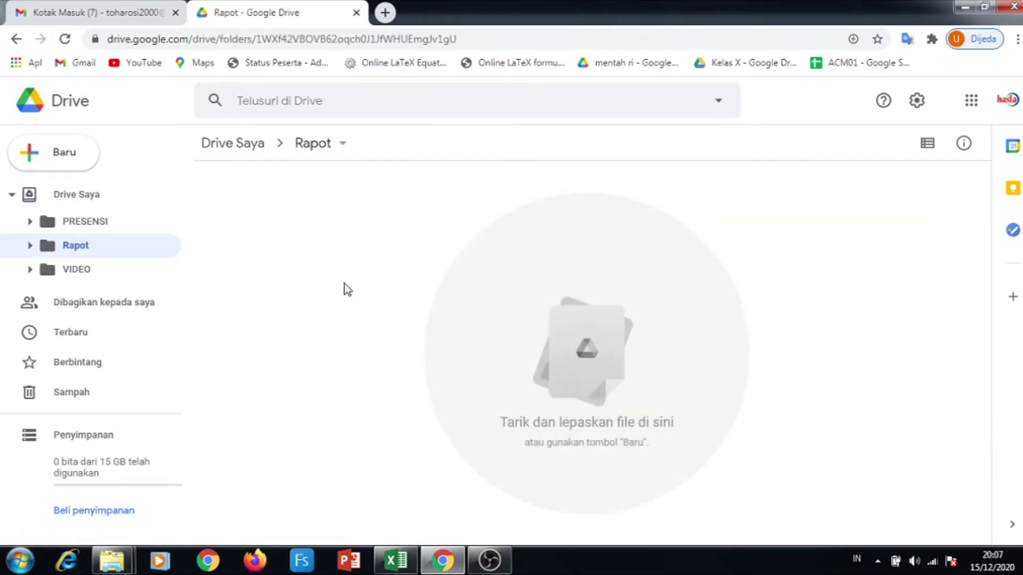
Start a file upload and browse to the Rapot folder on Local Disk (E:)
{"action": "right_click", "coordinate": [297, 241]}
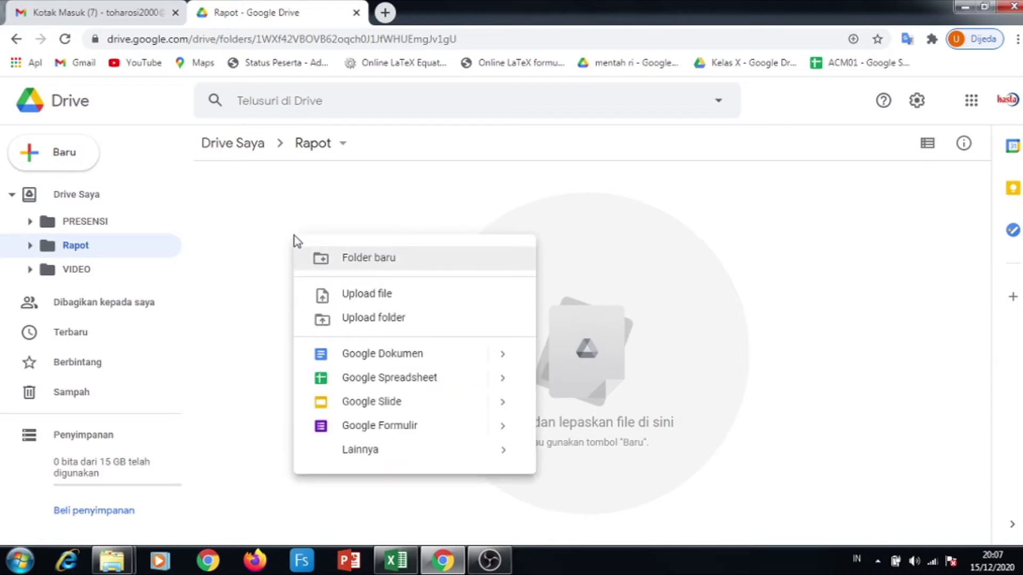
{"action": "left_click", "coordinate": [367, 300]}
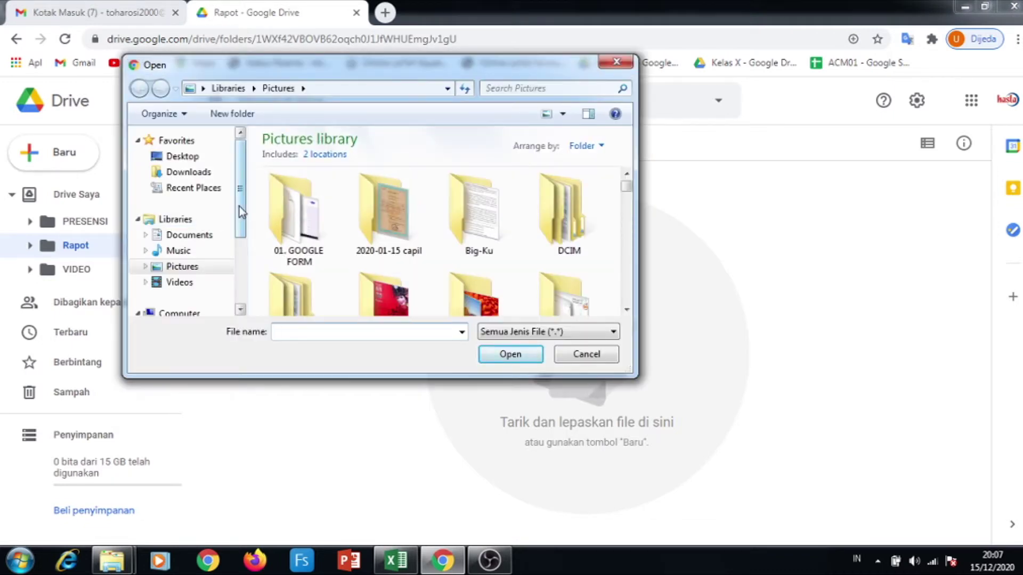
{"action": "scroll", "coordinate": [241, 225], "scroll_direction": "down", "scroll_amount": 1}
{"action": "left_click_drag", "start_coordinate": [241, 226], "coordinate": [236, 258]}
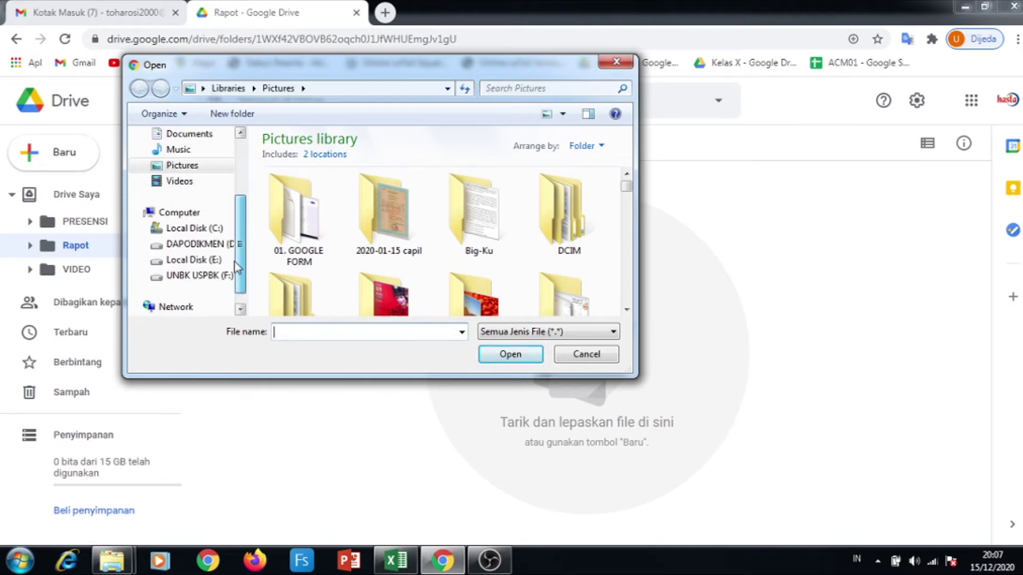
{"action": "left_click", "coordinate": [150, 277]}
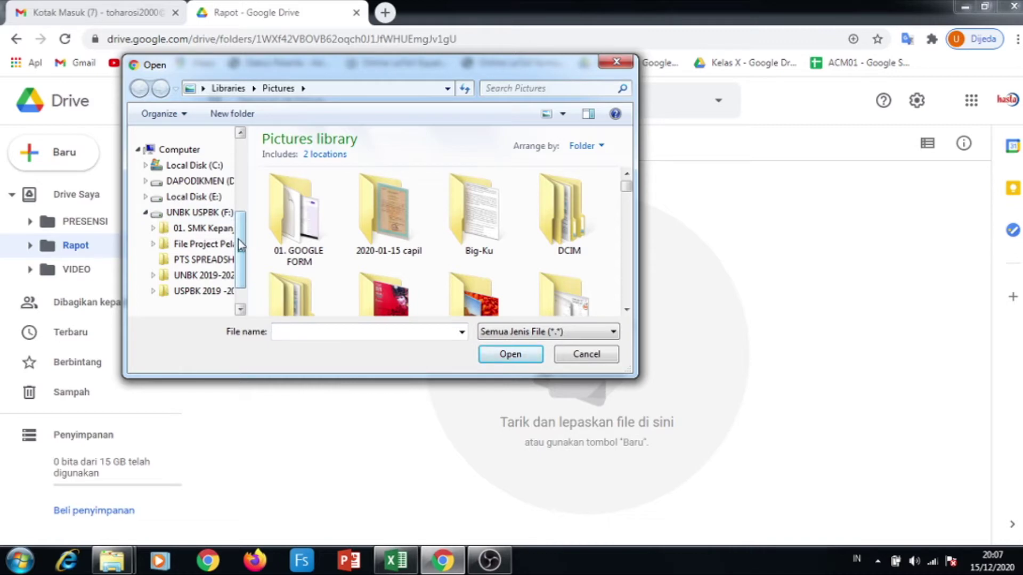
{"action": "mouse_move", "coordinate": [241, 245]}
{"action": "left_mouse_down"}
{"action": "mouse_move", "coordinate": [241, 264]}
{"action": "mouse_move", "coordinate": [240, 242]}
{"action": "left_mouse_up"}
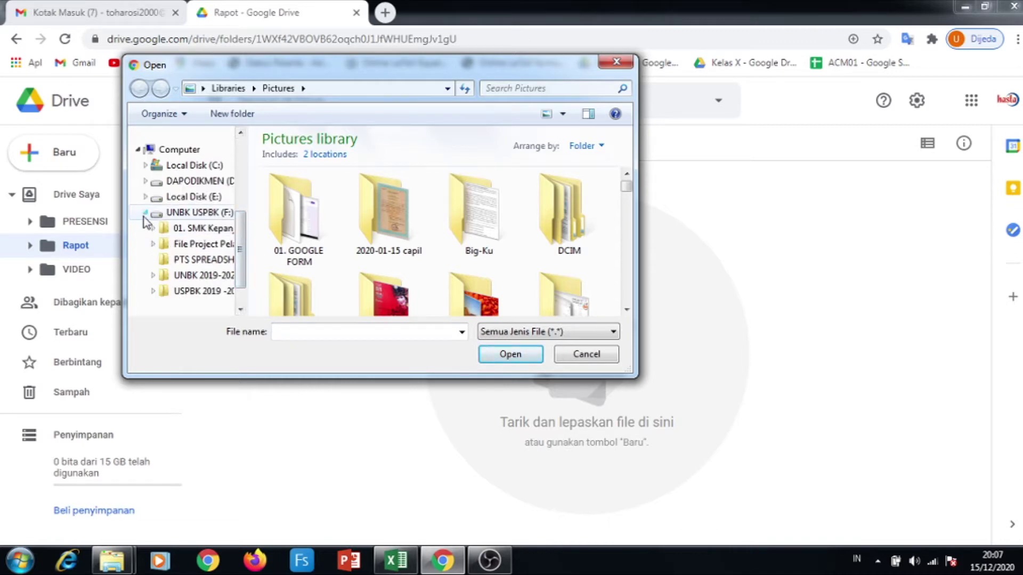
{"action": "left_click", "coordinate": [146, 198]}
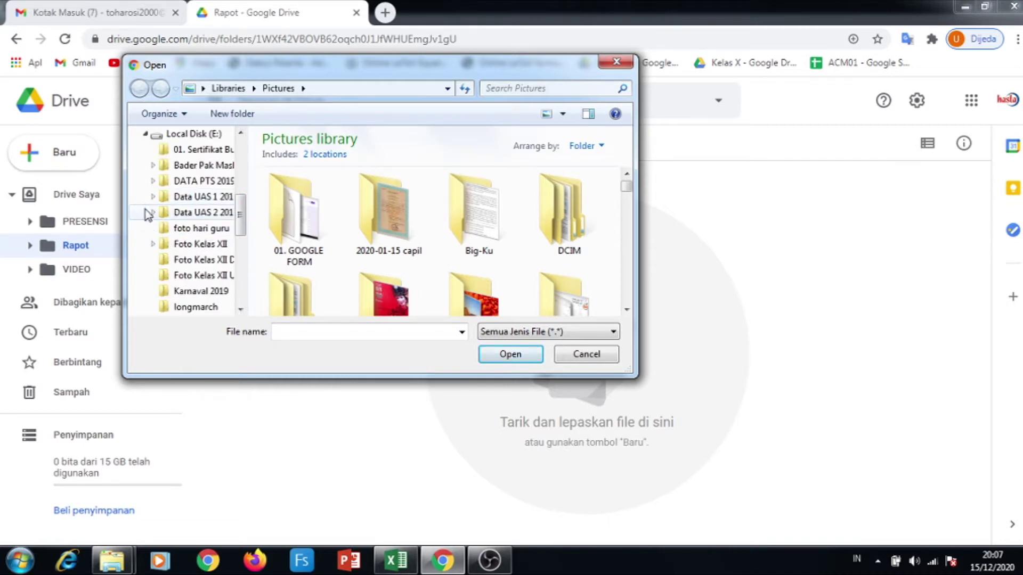
{"action": "left_click_drag", "start_coordinate": [244, 215], "coordinate": [241, 230]}
{"action": "left_click", "coordinate": [199, 291]}
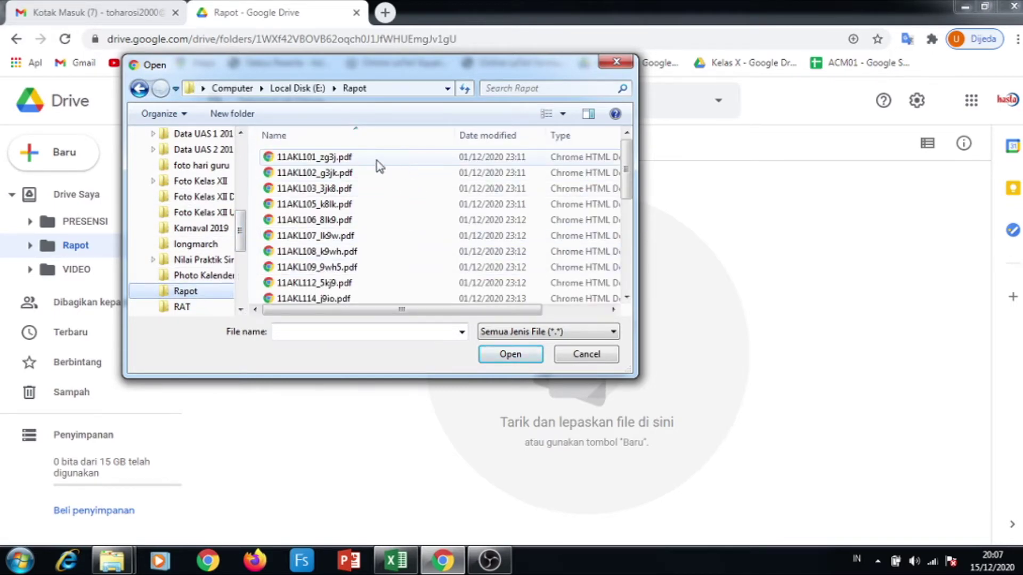
Select all report PDFs from 11AKL101_zg3j.pdf through 11AKL133_1hn3.pdf and upload them
{"action": "left_click", "coordinate": [376, 160]}
{"action": "scroll", "coordinate": [400, 222], "scroll_direction": "down", "scroll_amount": 5}
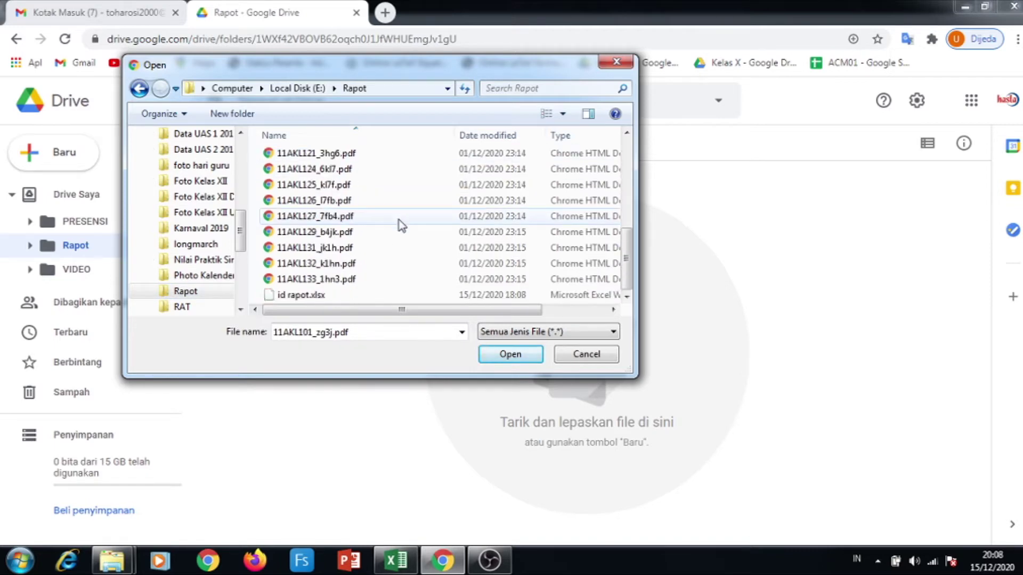
{"action": "left_click", "coordinate": [362, 281], "text": "shift"}
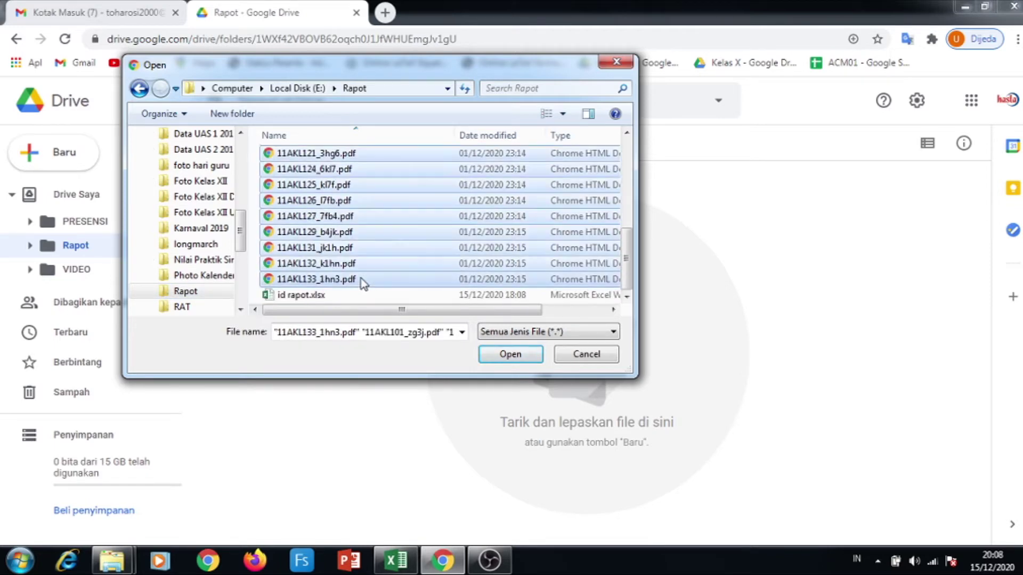
{"action": "left_click", "coordinate": [503, 356]}
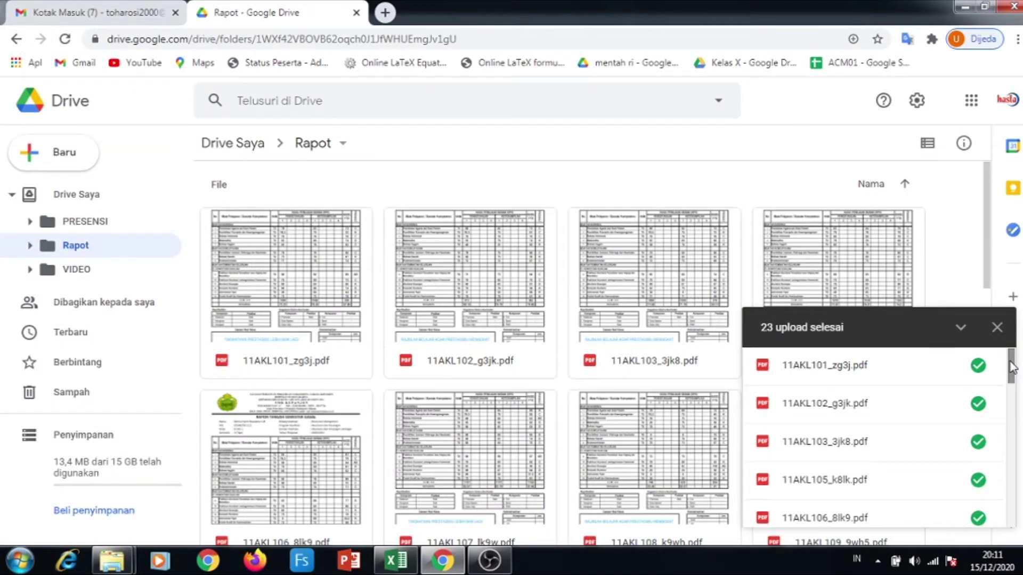
Review the 23 completed uploads and close the upload summary panel
{"action": "left_click_drag", "start_coordinate": [1011, 366], "coordinate": [1011, 530]}
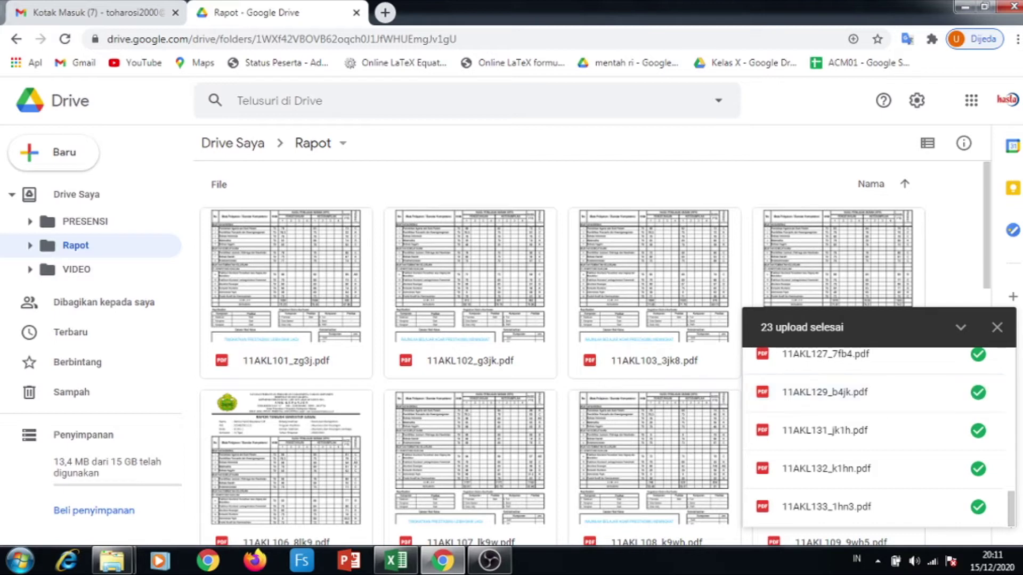
{"action": "left_click", "coordinate": [997, 327]}
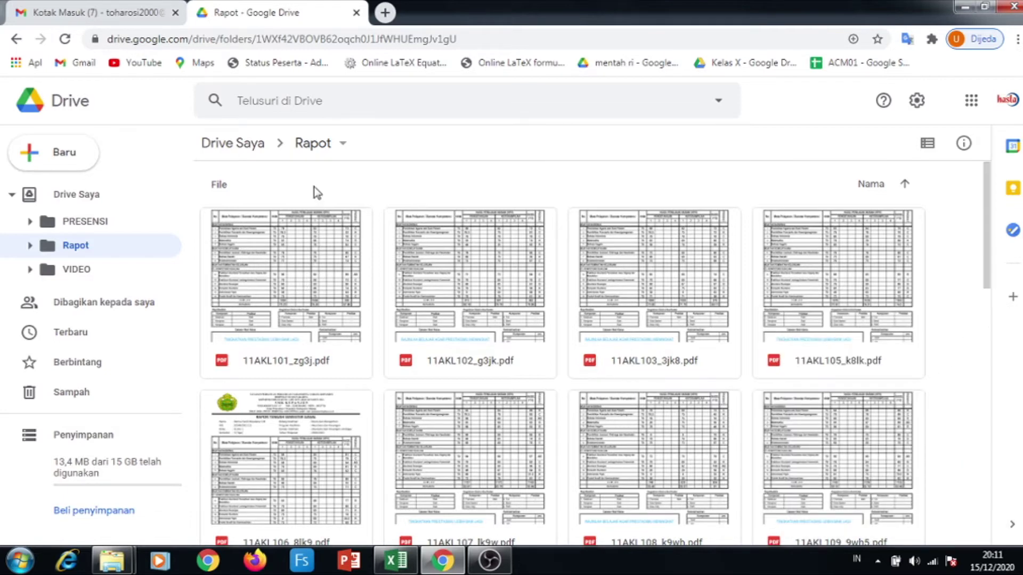
Share the Rapot folder so anyone with the link gets Editor access
{"action": "left_click", "coordinate": [313, 152]}
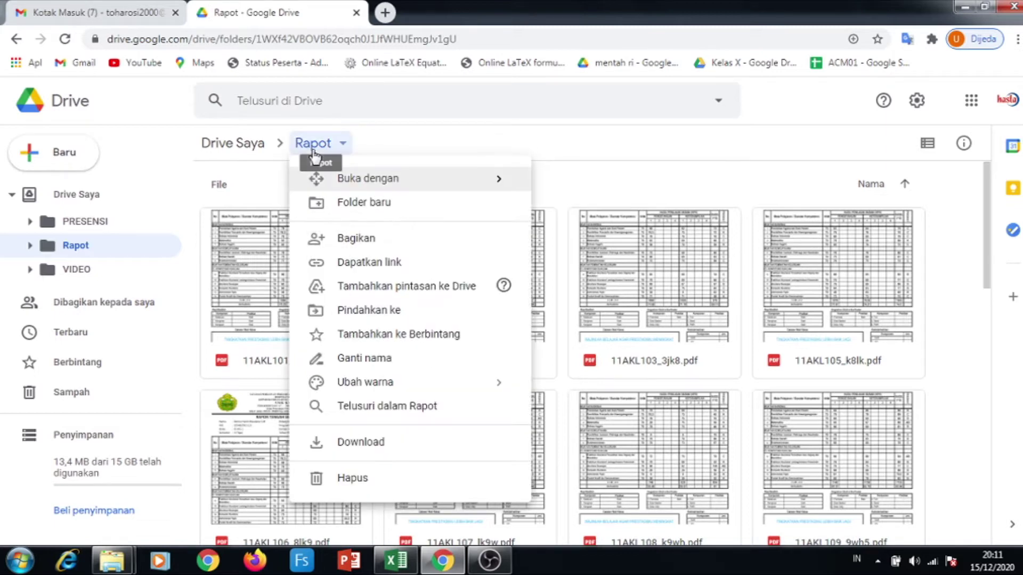
{"action": "left_click", "coordinate": [355, 240]}
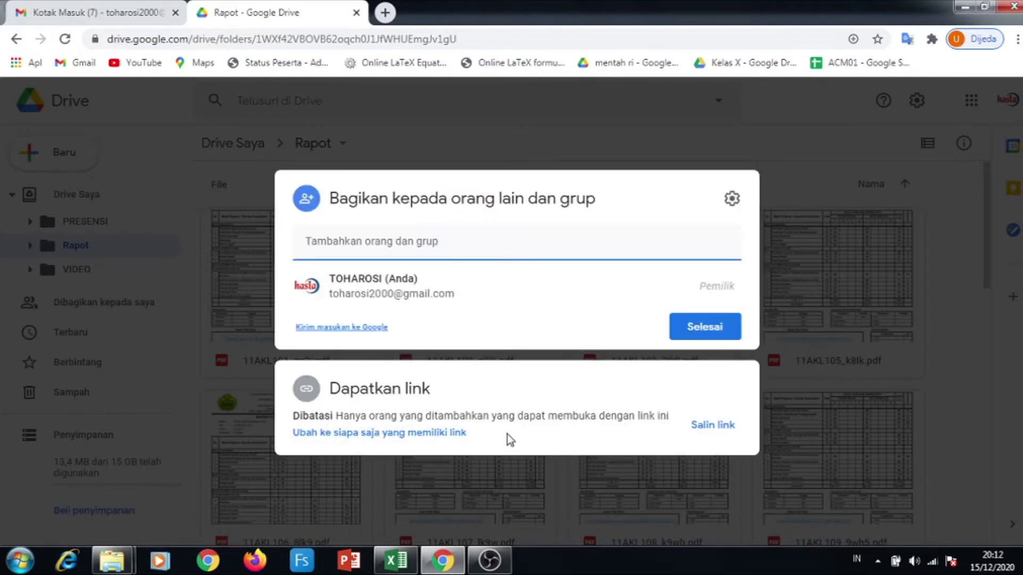
{"action": "left_click", "coordinate": [444, 433]}
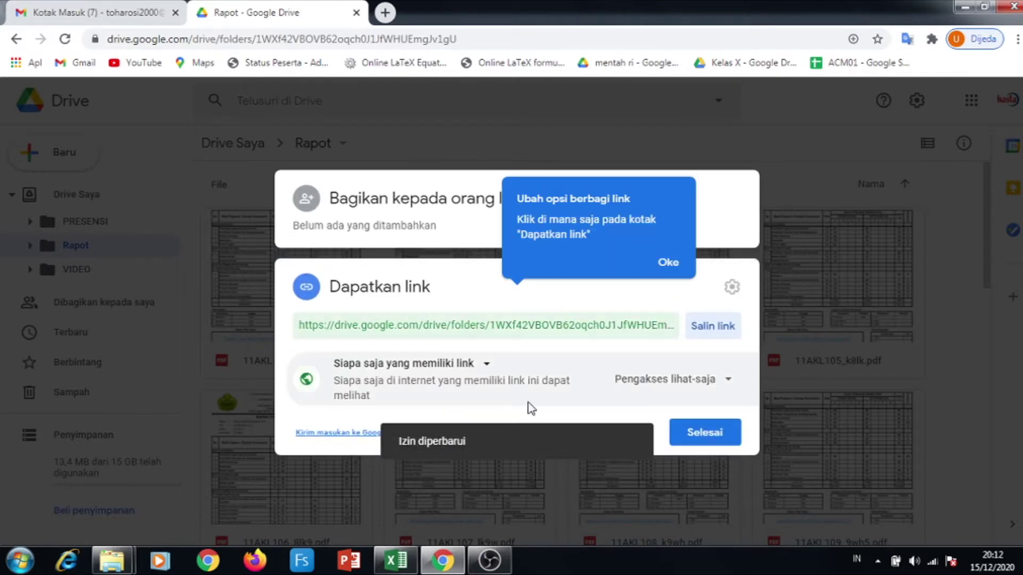
{"action": "left_click", "coordinate": [719, 380]}
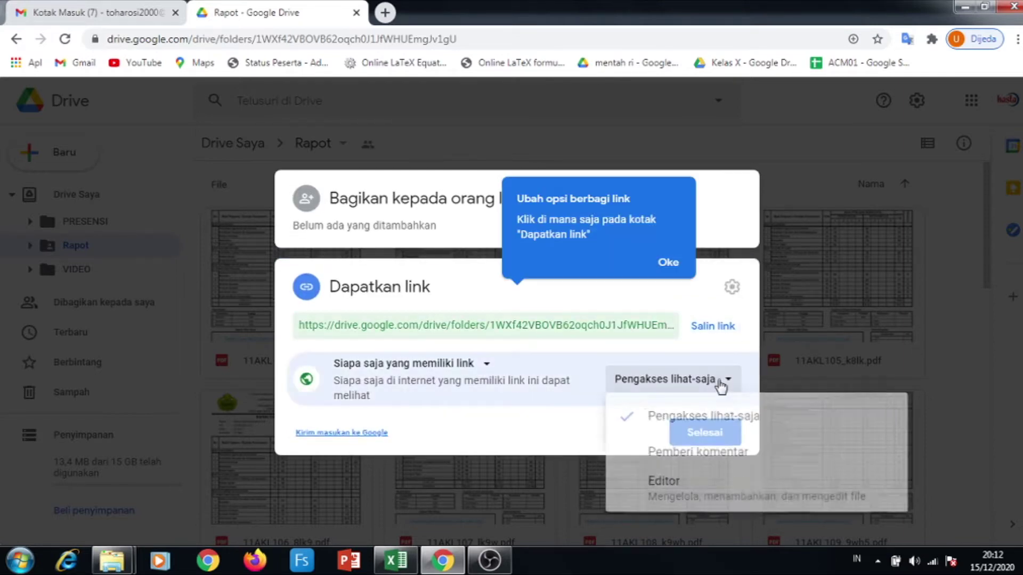
{"action": "left_click", "coordinate": [664, 485]}
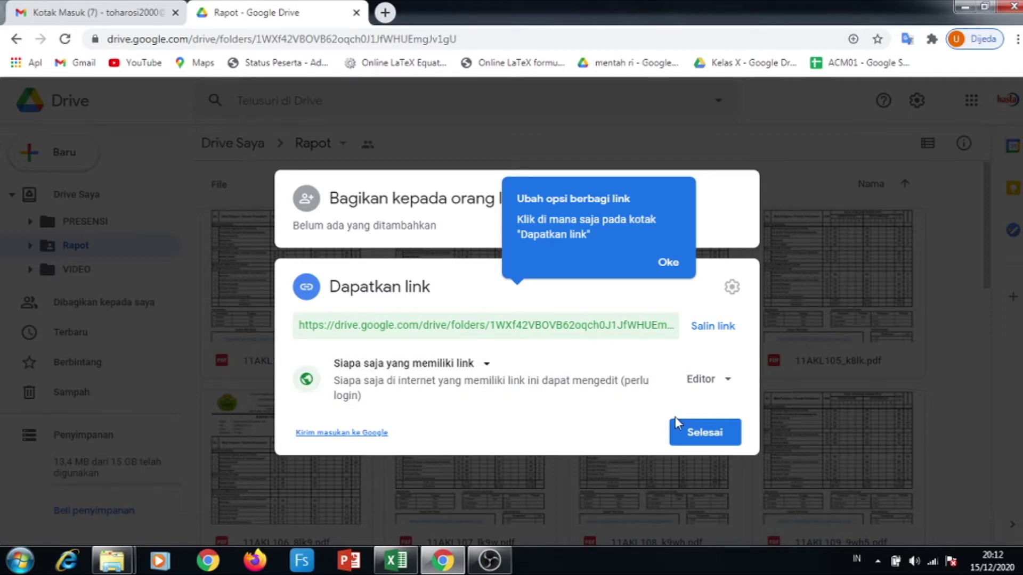
{"action": "left_click", "coordinate": [715, 439]}
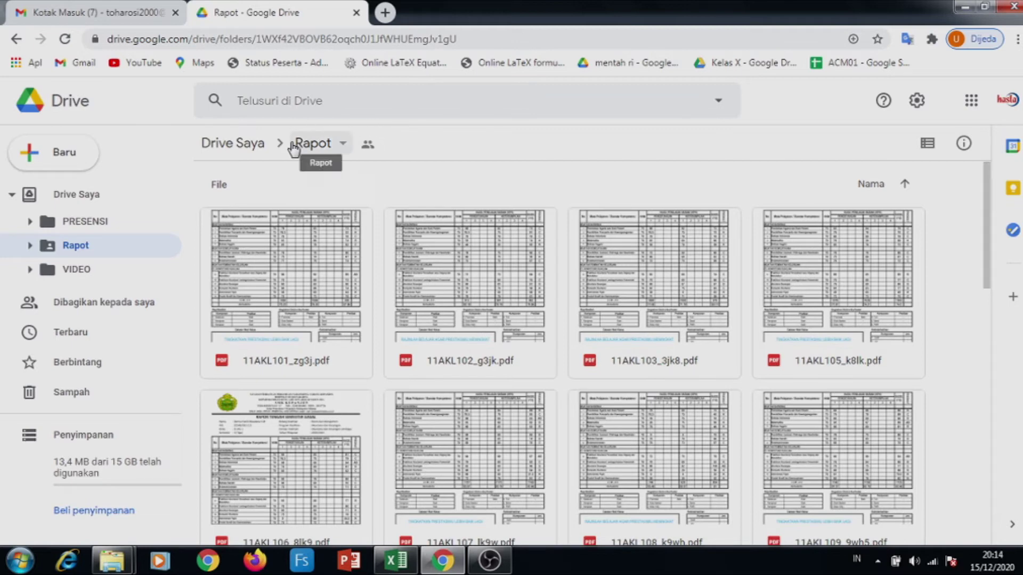
Return to My Drive and create a new blank Google Spreadsheet from its menu
{"action": "left_click", "coordinate": [235, 152]}
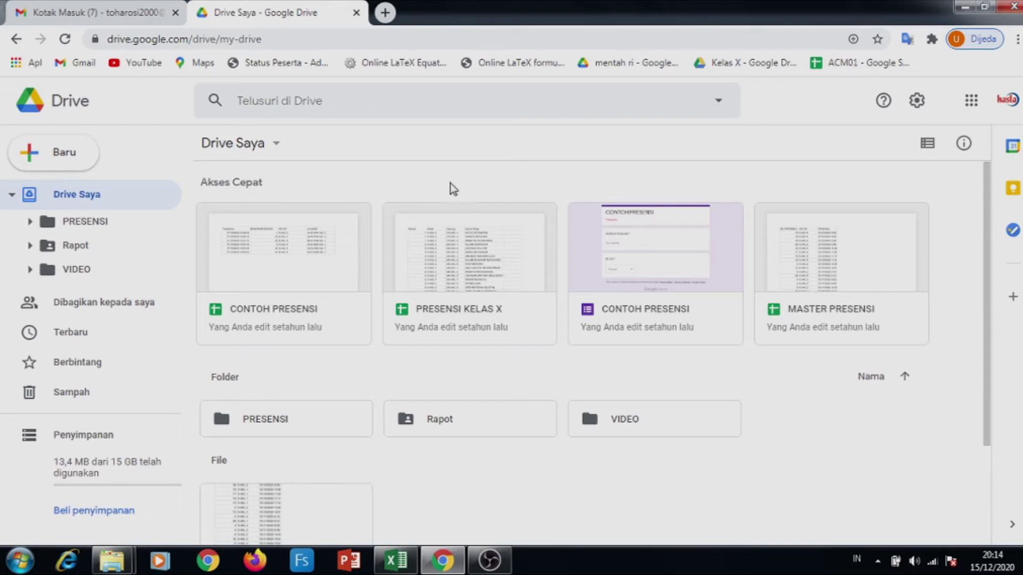
{"action": "scroll", "coordinate": [326, 238], "scroll_direction": "down", "scroll_amount": 1}
{"action": "scroll", "coordinate": [330, 258], "scroll_direction": "up", "scroll_amount": 1}
{"action": "left_click", "coordinate": [278, 145]}
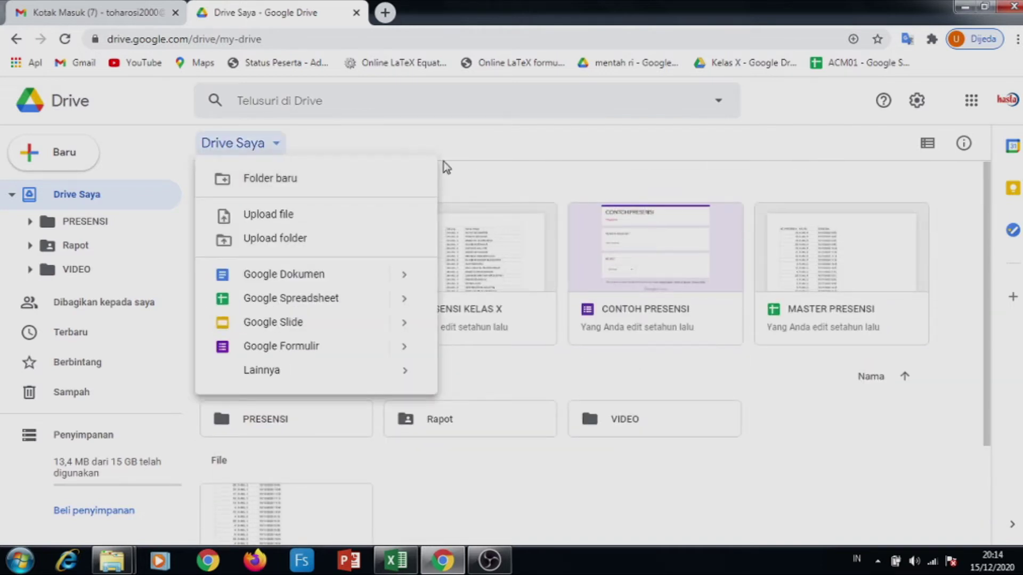
{"action": "left_click", "coordinate": [548, 191]}
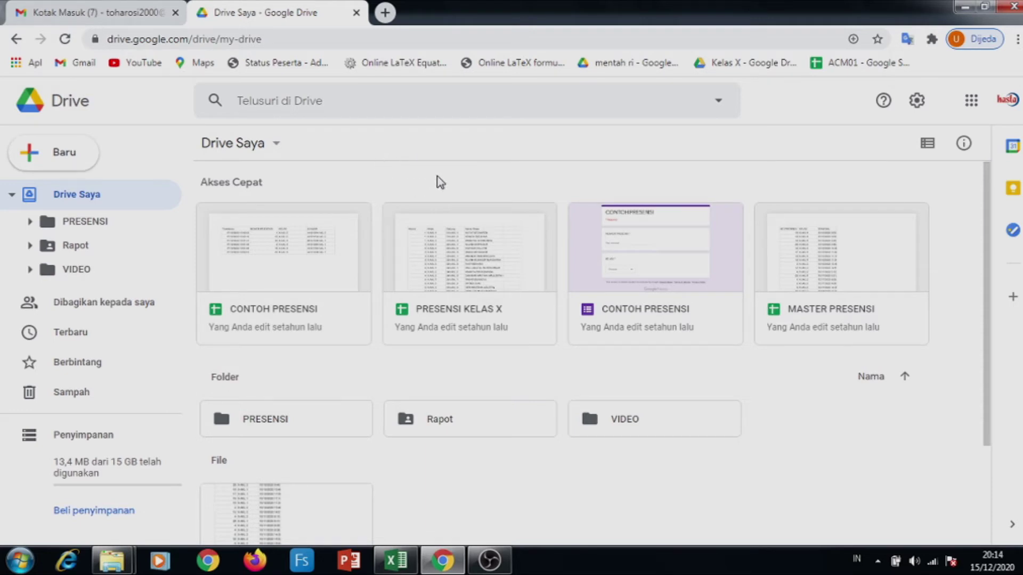
{"action": "left_click", "coordinate": [277, 145]}
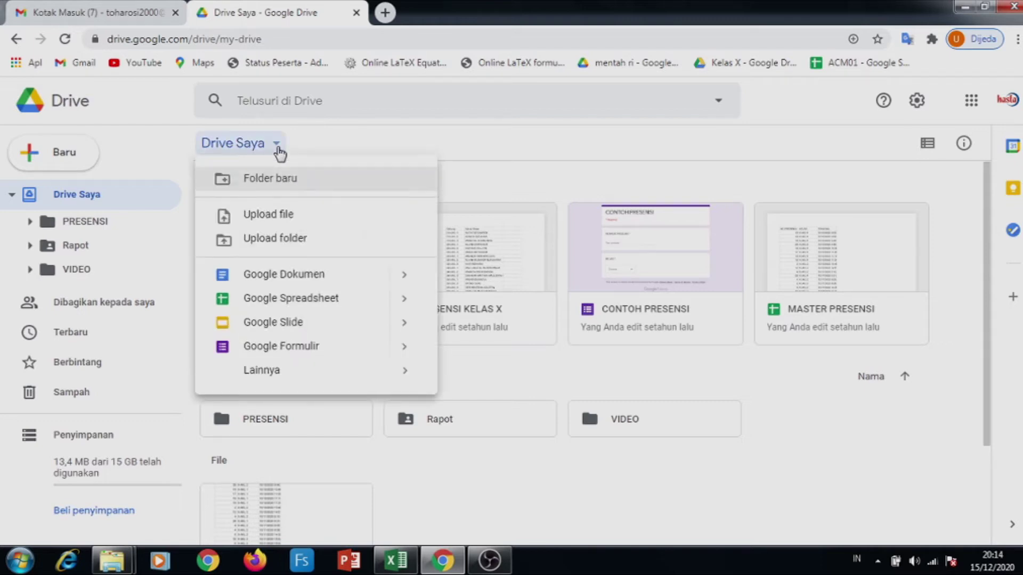
{"action": "left_click", "coordinate": [301, 298]}
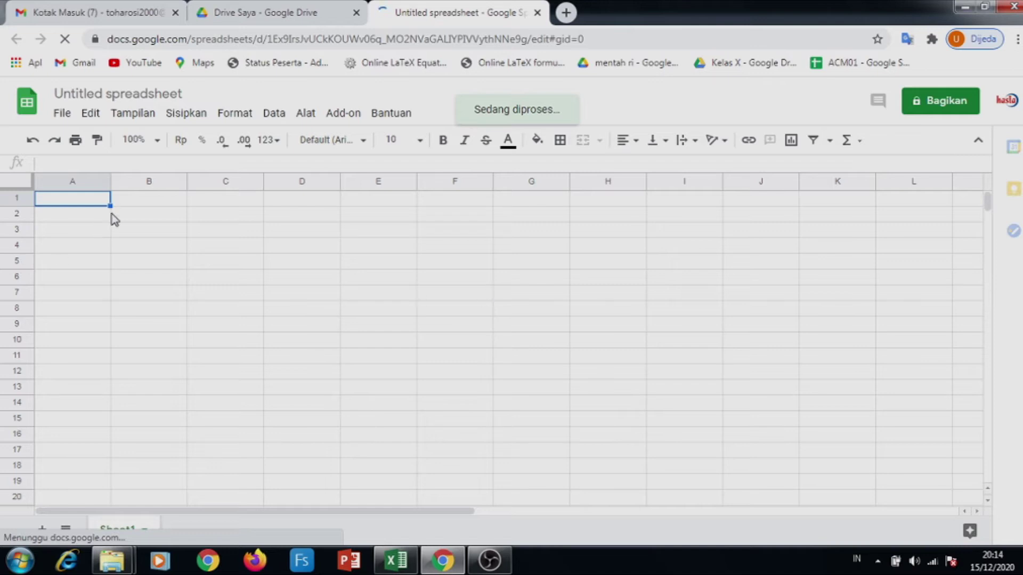
Title the spreadsheet Rapot and start renaming the Sheet1 tab
{"action": "left_click", "coordinate": [120, 95]}
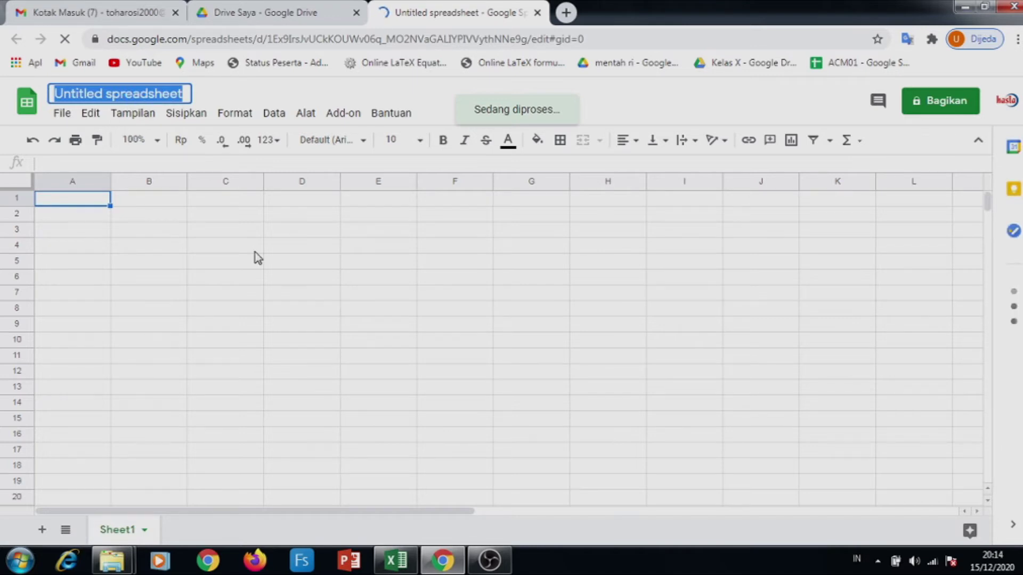
{"action": "type", "text": "R"}
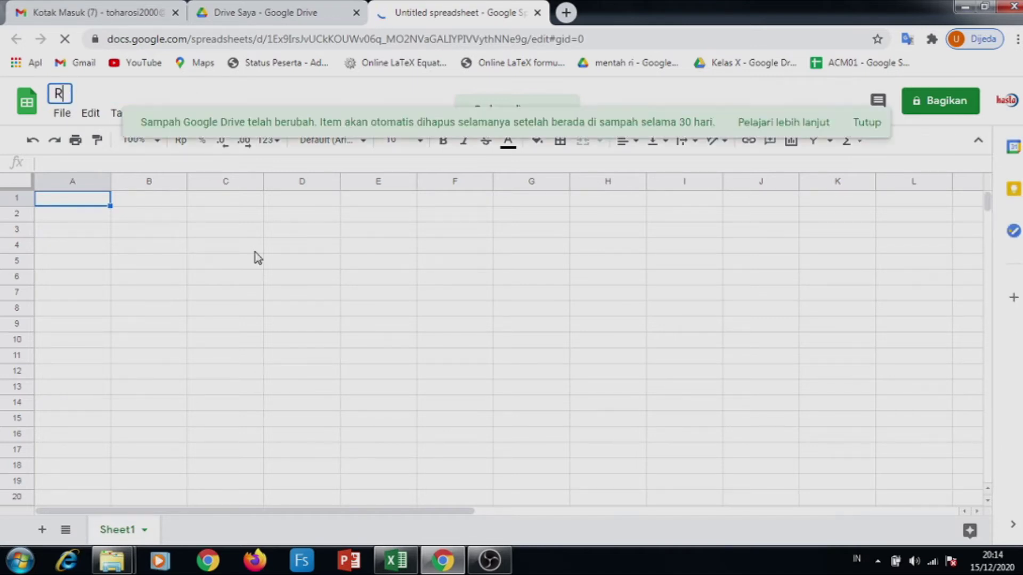
{"action": "type", "text": "apot"}
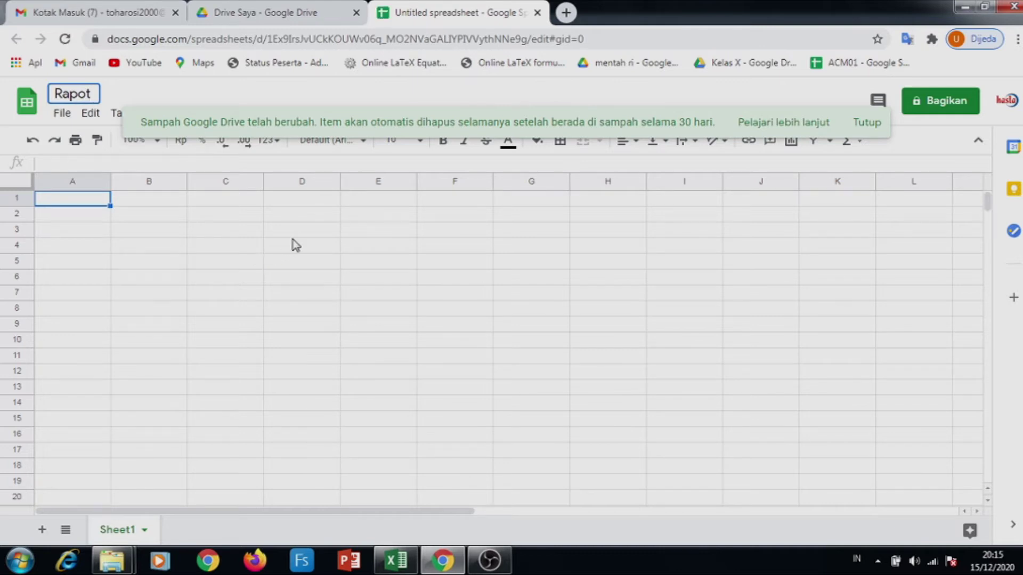
{"action": "left_click", "coordinate": [865, 122]}
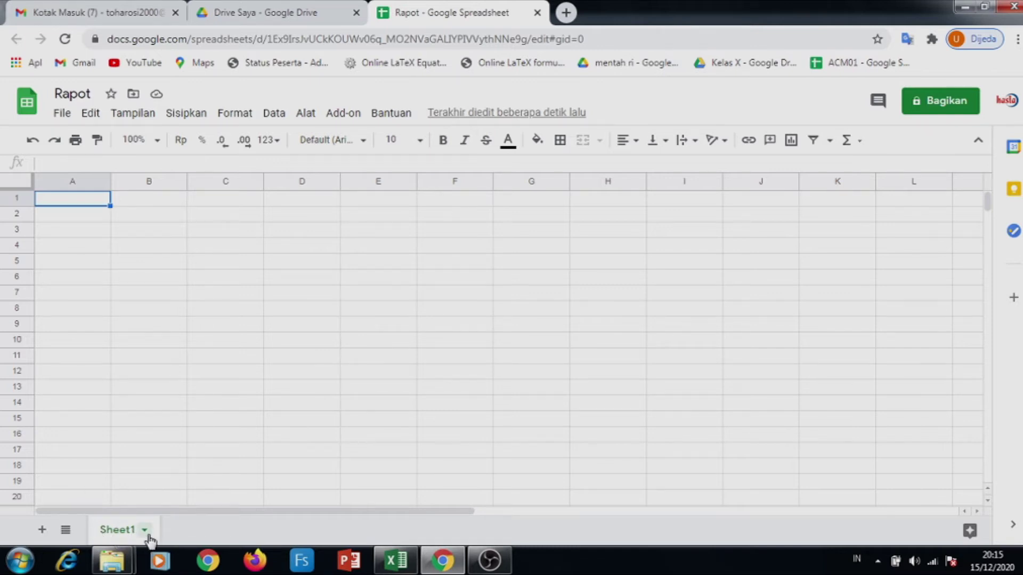
{"action": "left_click", "coordinate": [147, 534]}
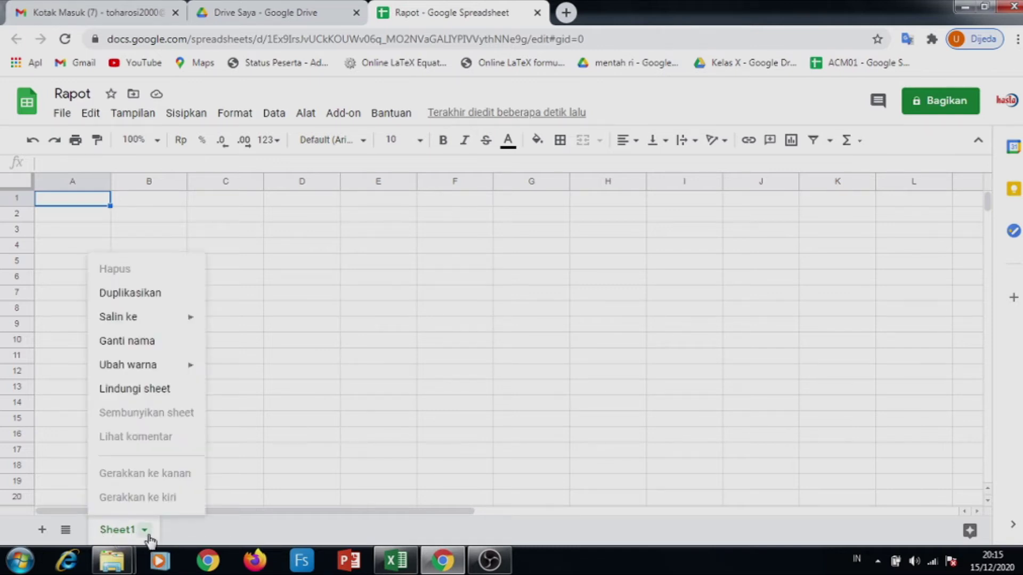
{"action": "left_click", "coordinate": [141, 343]}
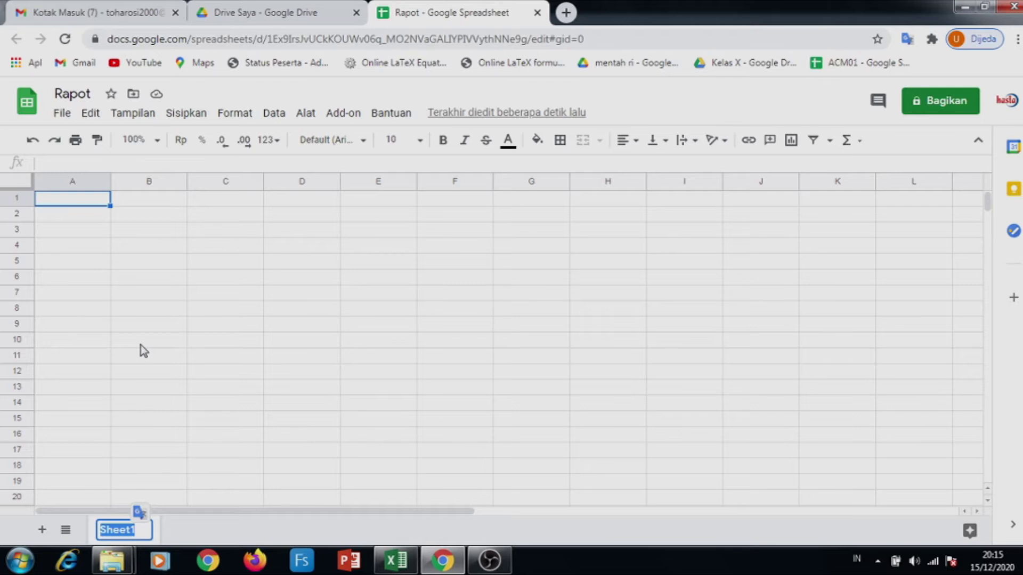
Rename Sheet1 to MASTER and begin typing a header in cell A1
{"action": "type", "text": "MASTER"}
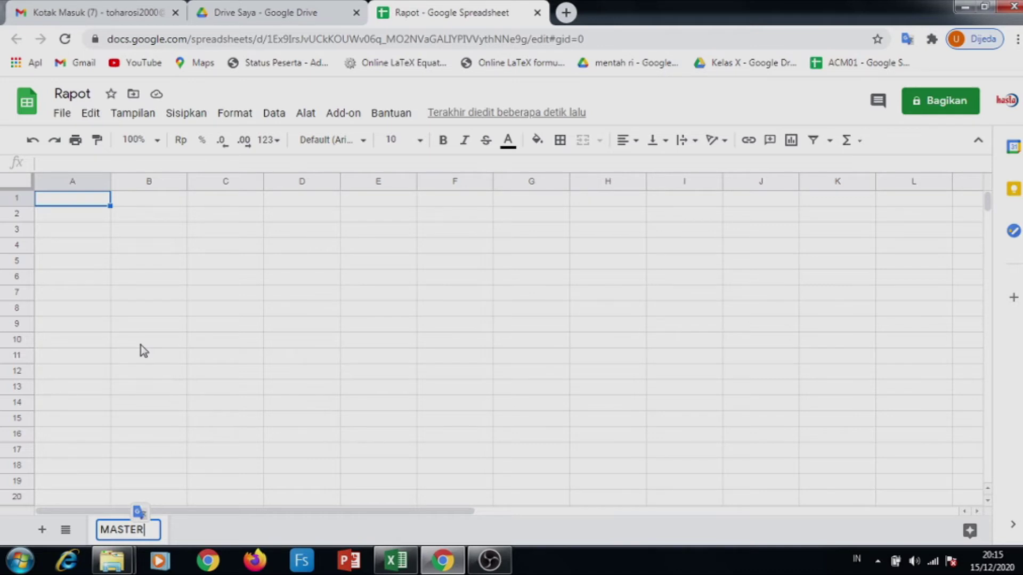
{"action": "left_click", "coordinate": [247, 525]}
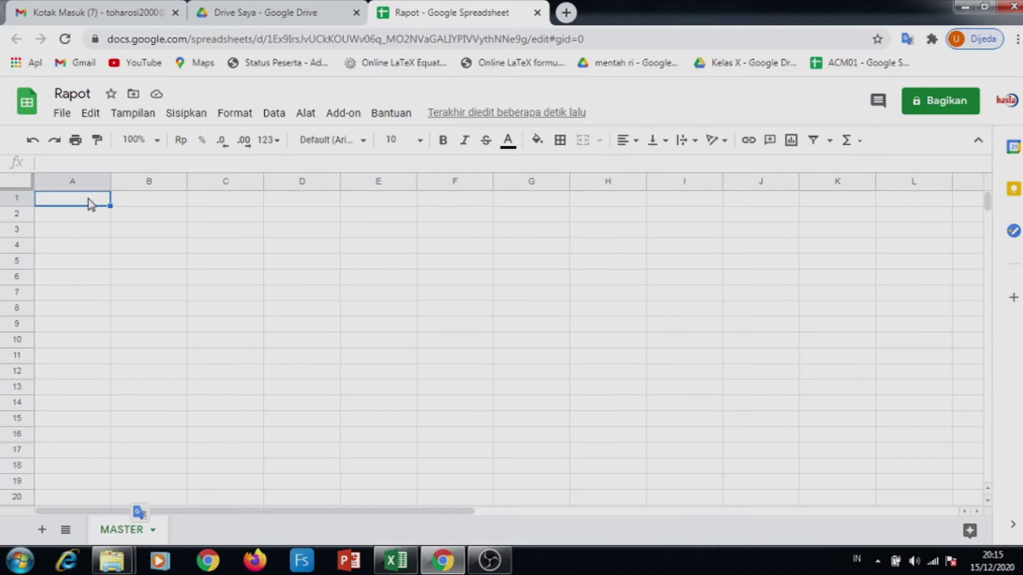
{"action": "type", "text": "iD"}
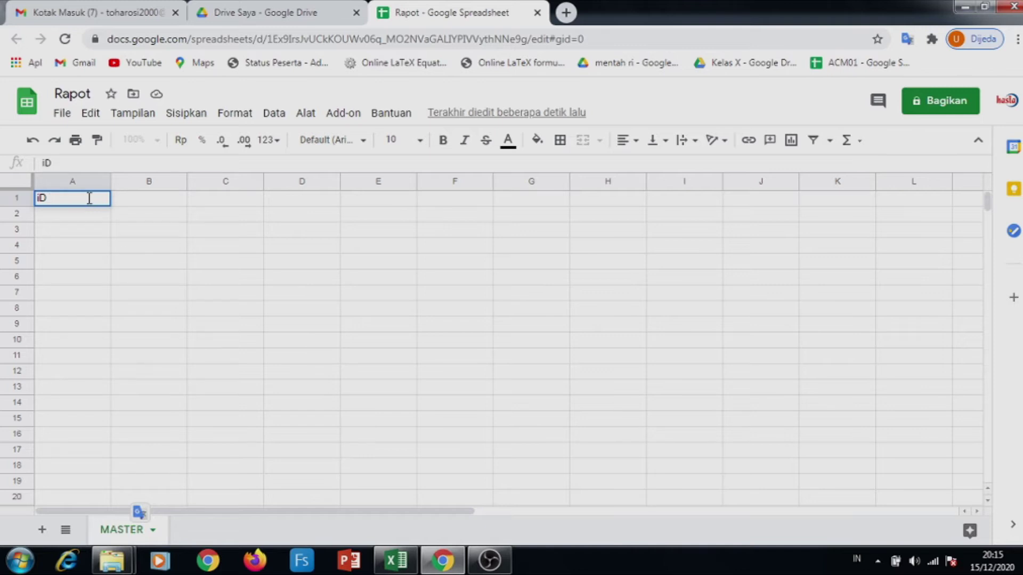
Enter the headers Id Rapot, Nama Siswa and Kelas in cells A1, B1 and C1
{"action": "key", "text": "BackSpace"}
{"action": "key", "text": "BackSpace"}
{"action": "type", "text": "Id Rapot"}
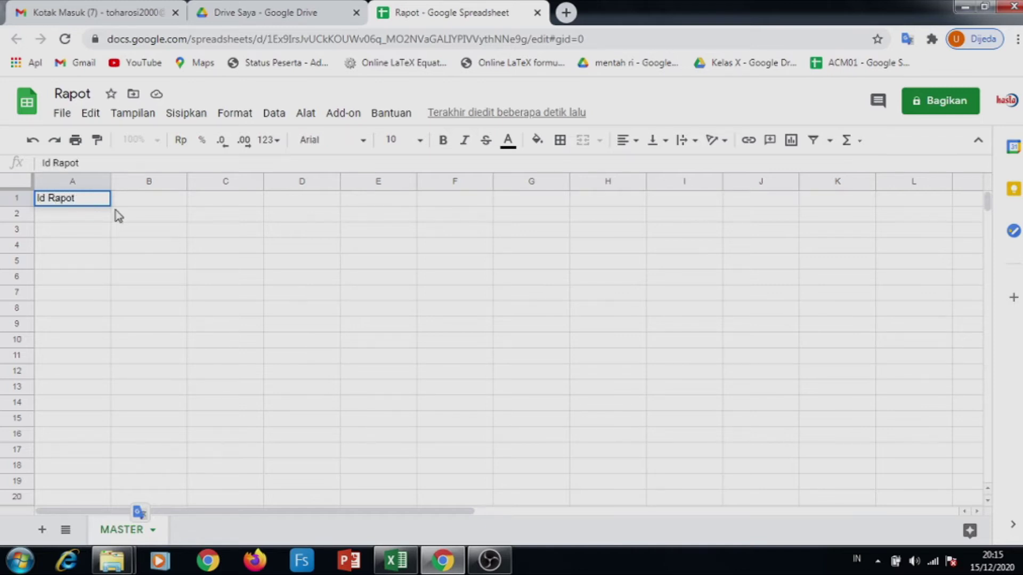
{"action": "key", "text": "Tab"}
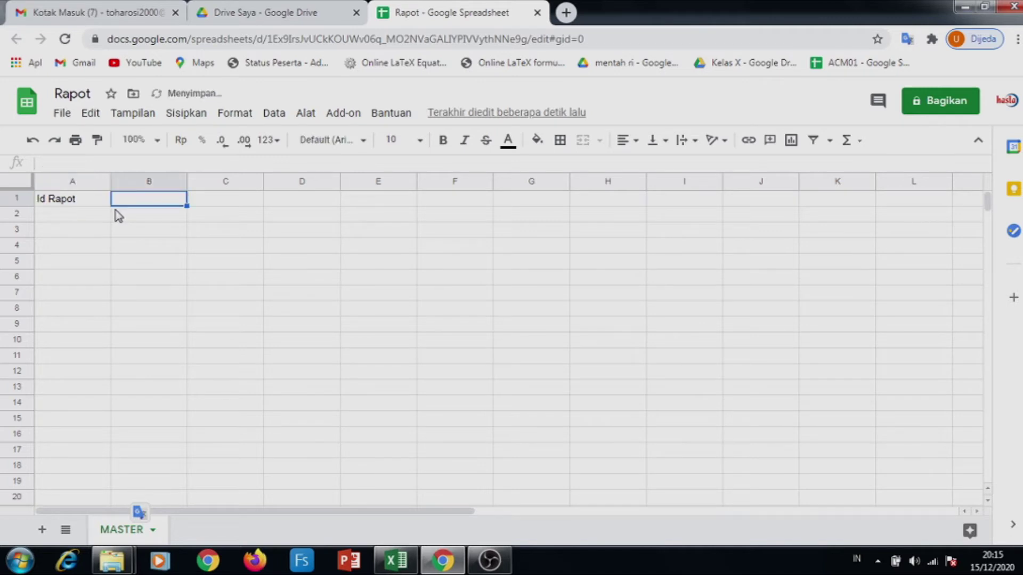
{"action": "type", "text": "Nama Siswa"}
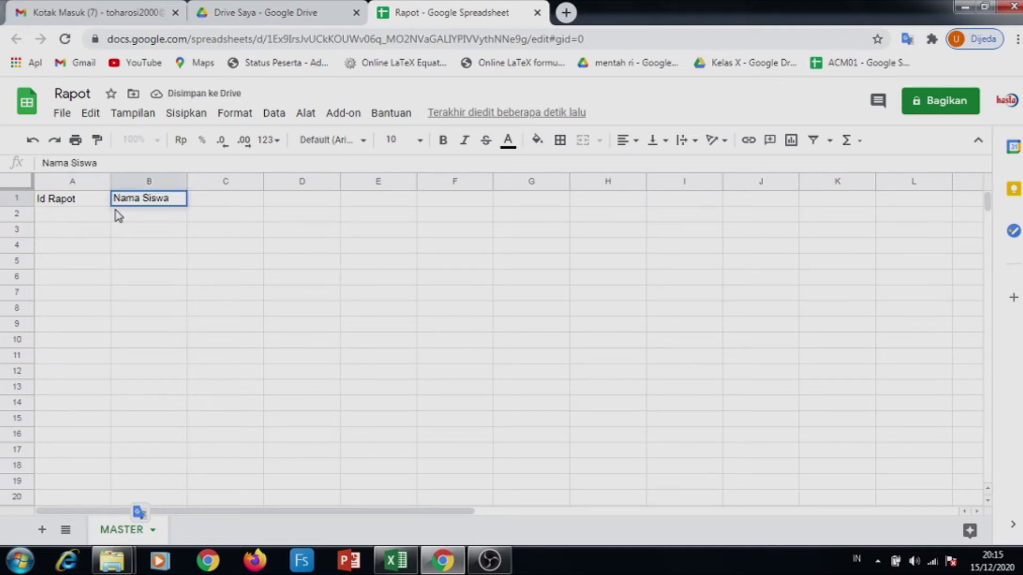
{"action": "key", "text": "Tab"}
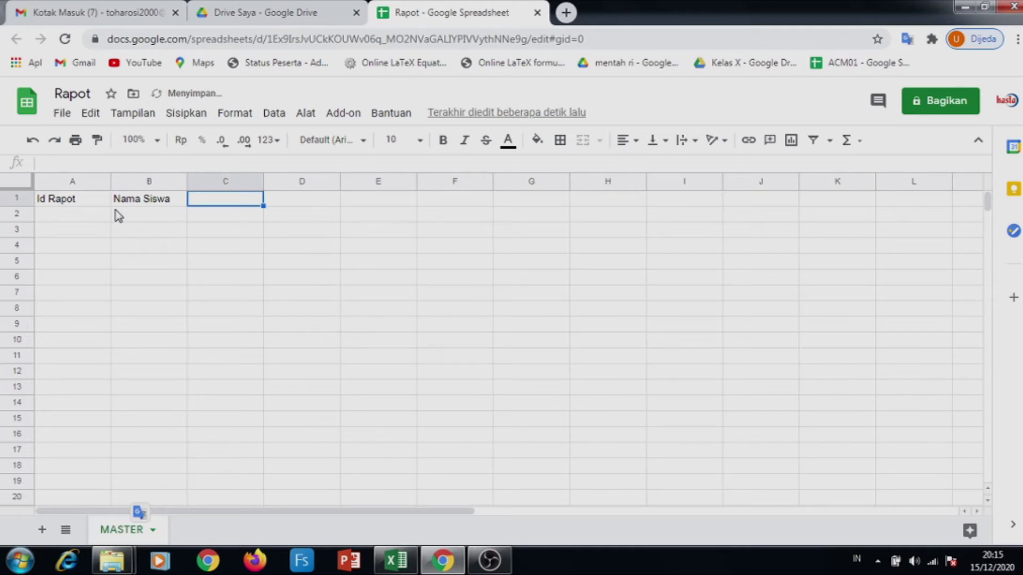
{"action": "type", "text": "Kelas"}
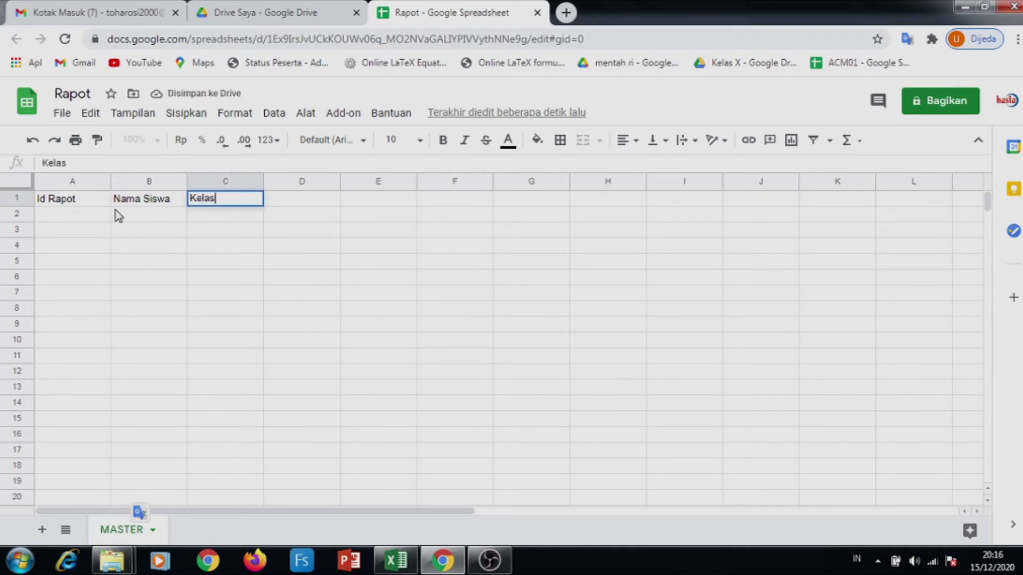
{"action": "key", "text": "Return"}
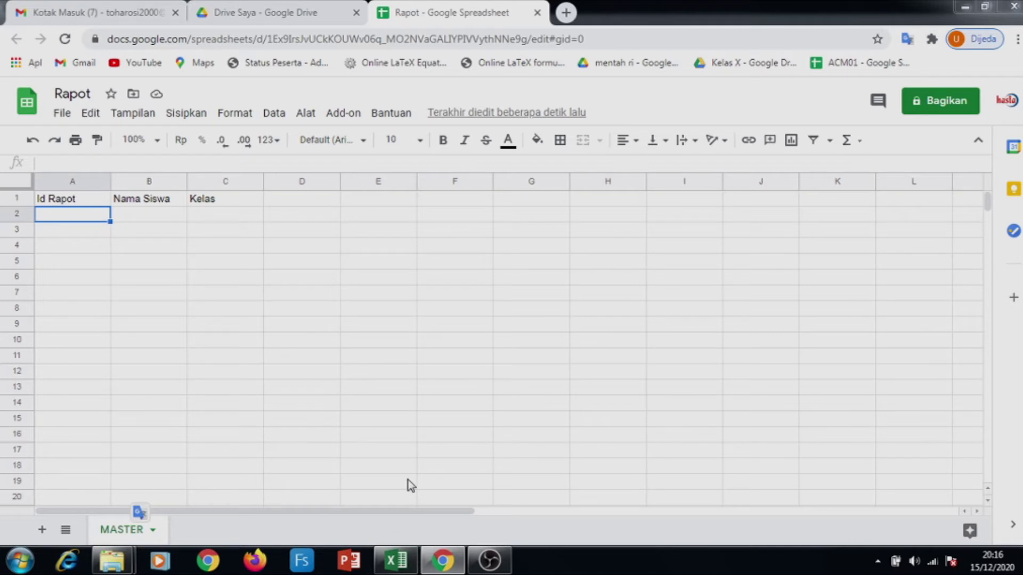
Copy the ids, names and classes in A2:C24 of id rapot.xlsx, then return to the Rapot spreadsheet
{"action": "mouse_move", "coordinate": [399, 566]}
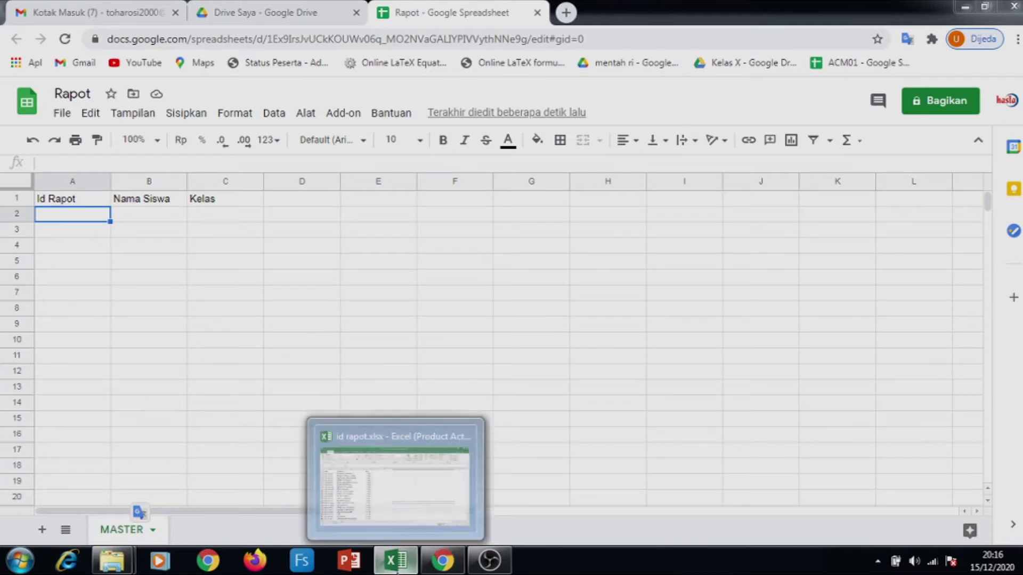
{"action": "left_click", "coordinate": [397, 511]}
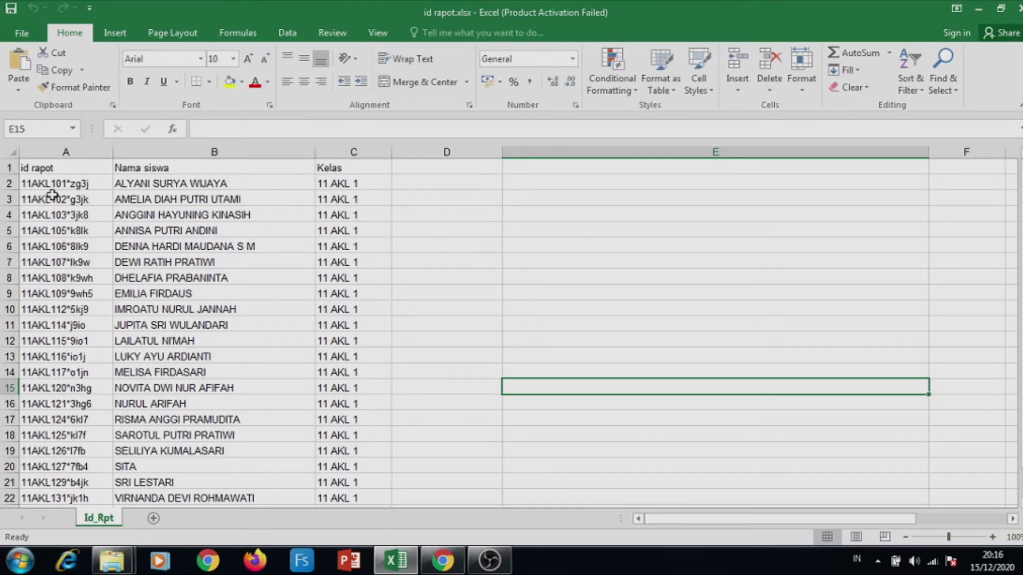
{"action": "left_click", "coordinate": [37, 185]}
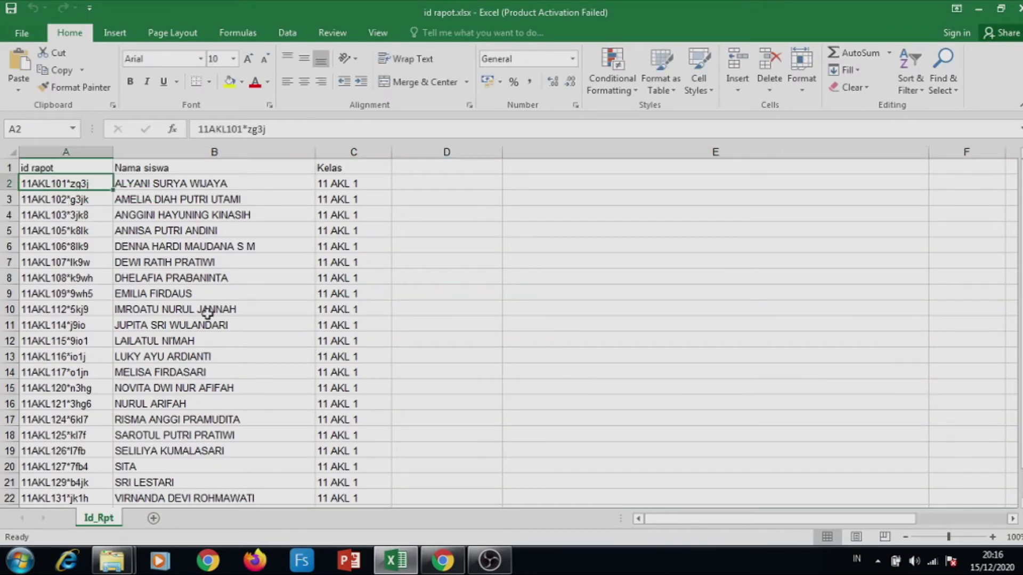
{"action": "scroll", "coordinate": [207, 313], "scroll_direction": "down", "scroll_amount": 7}
{"action": "scroll", "coordinate": [208, 313], "scroll_direction": "up", "scroll_amount": 3}
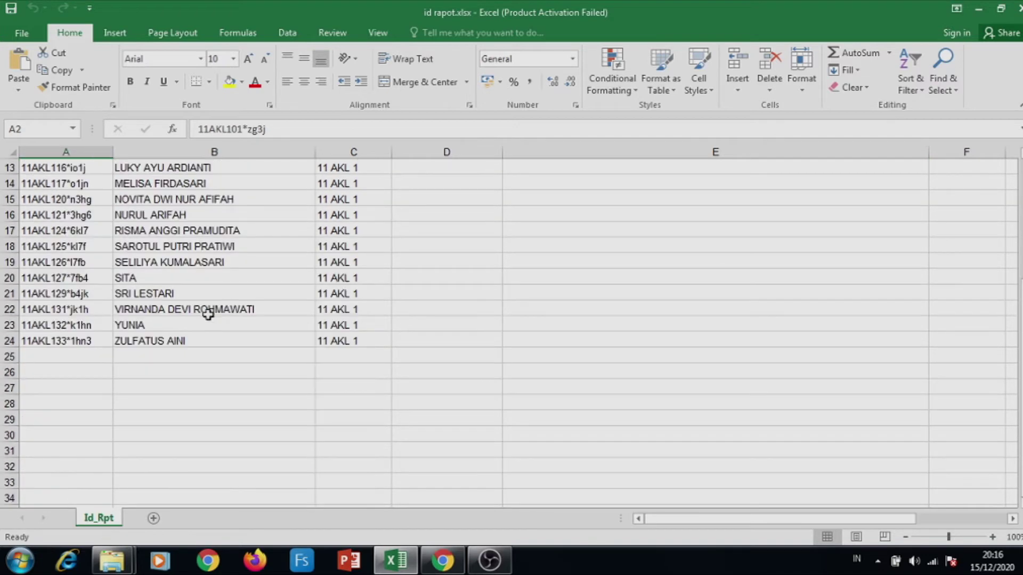
{"action": "left_click", "coordinate": [346, 338], "text": "shift"}
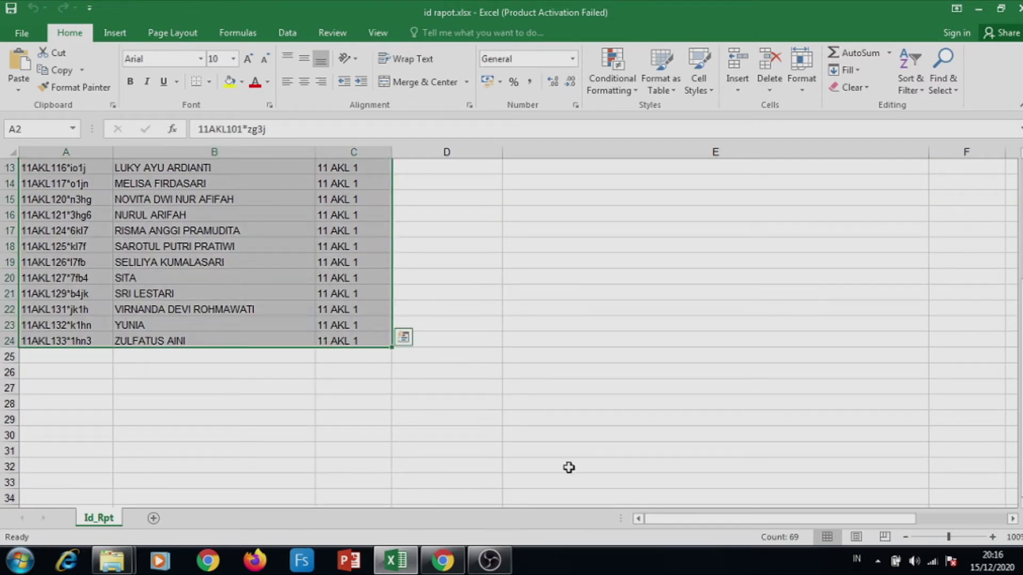
{"action": "key", "text": "ctrl+c"}
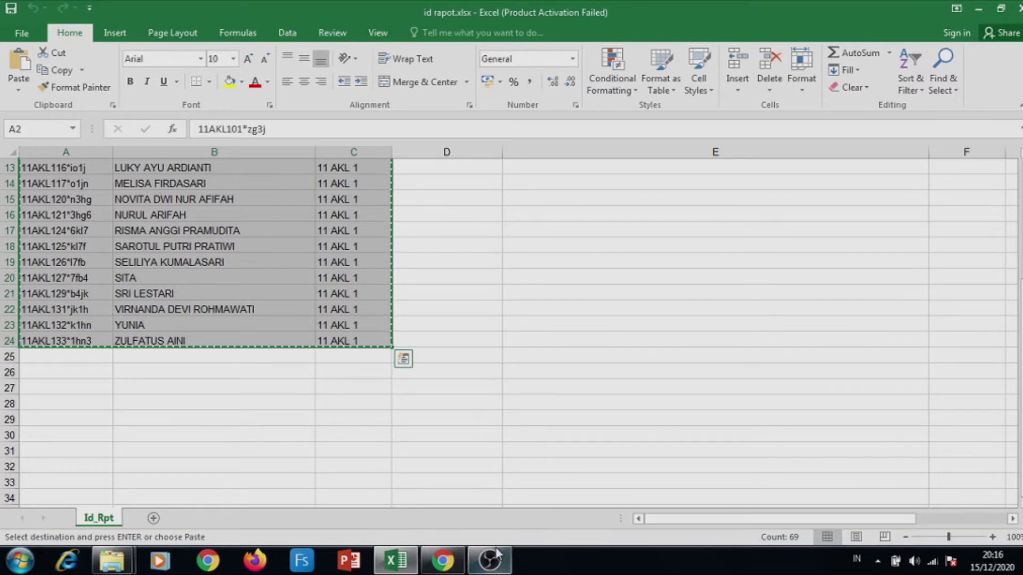
{"action": "left_click", "coordinate": [445, 561]}
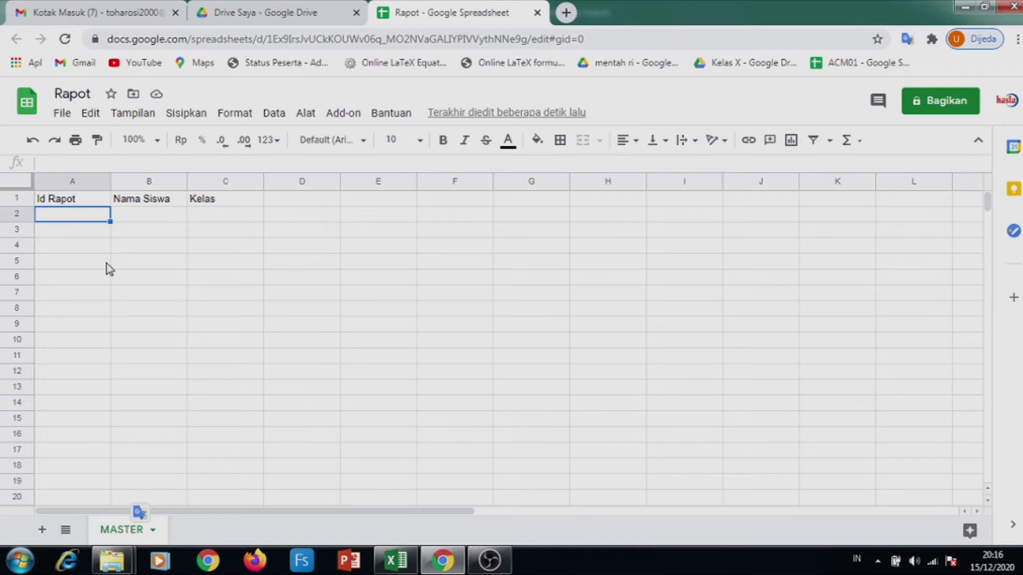
Paste the student rows into MASTER and resize columns A, B and C to fit them
{"action": "key", "text": "ctrl+v"}
{"action": "right_click", "coordinate": [72, 215]}
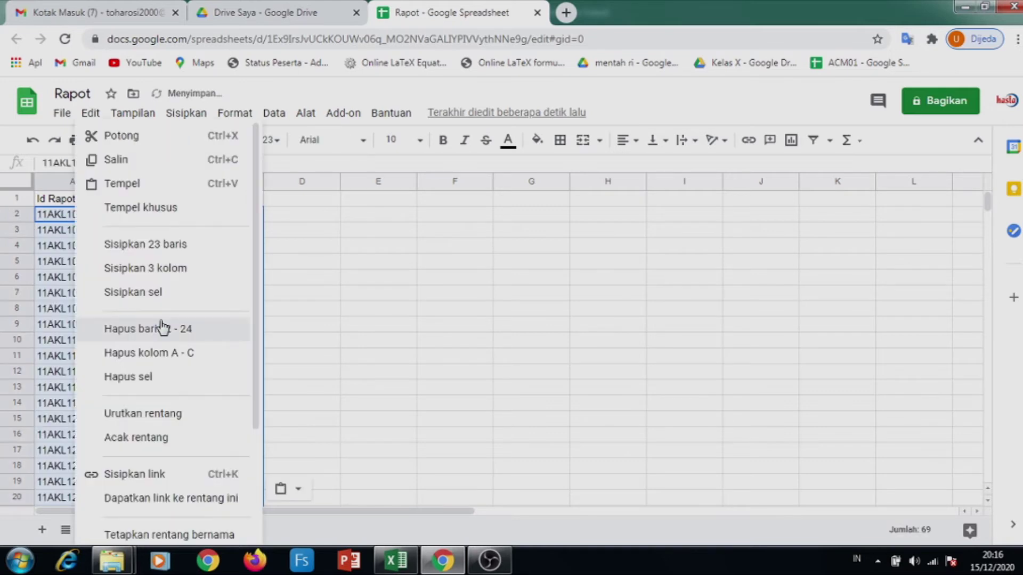
{"action": "left_click", "coordinate": [415, 333]}
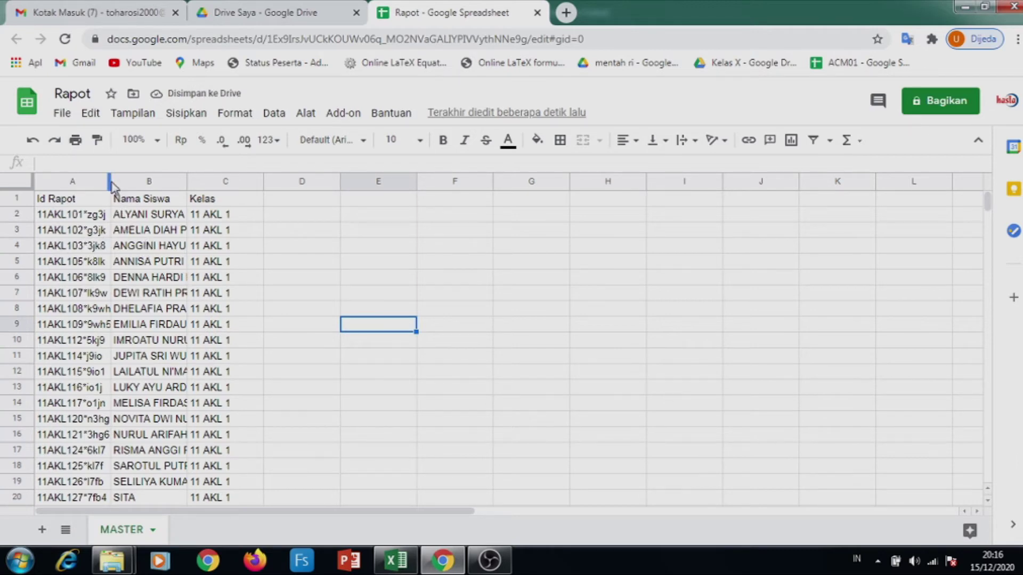
{"action": "left_click_drag", "start_coordinate": [183, 183], "coordinate": [249, 198]}
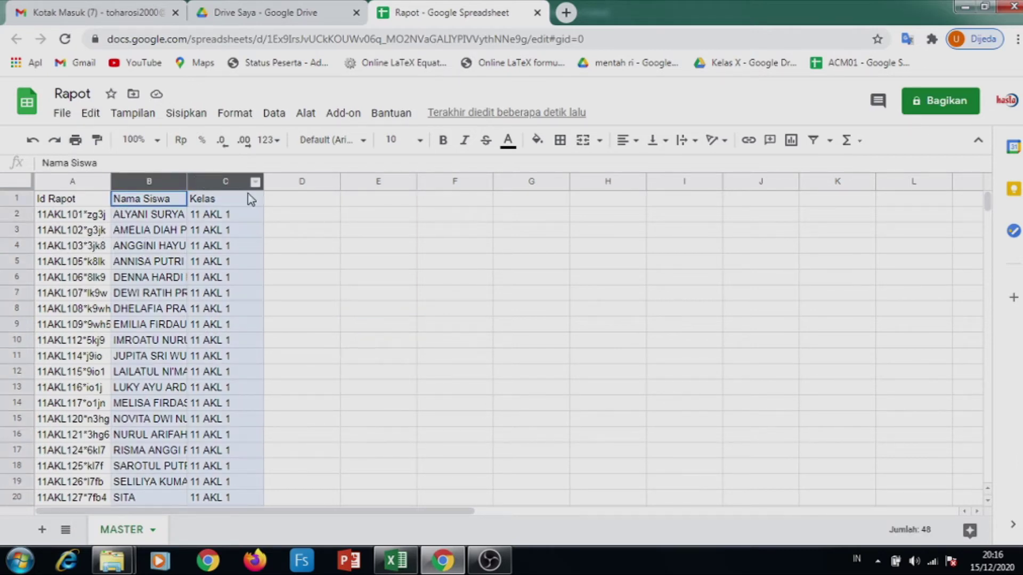
{"action": "left_click", "coordinate": [365, 277]}
{"action": "left_click_drag", "start_coordinate": [187, 181], "coordinate": [265, 187]}
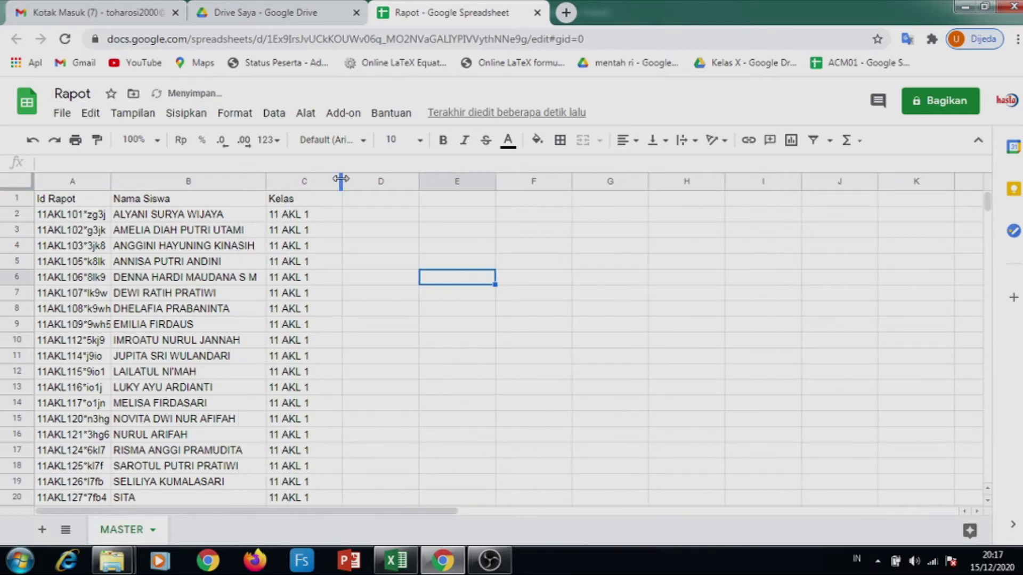
{"action": "left_click_drag", "start_coordinate": [340, 179], "coordinate": [318, 178]}
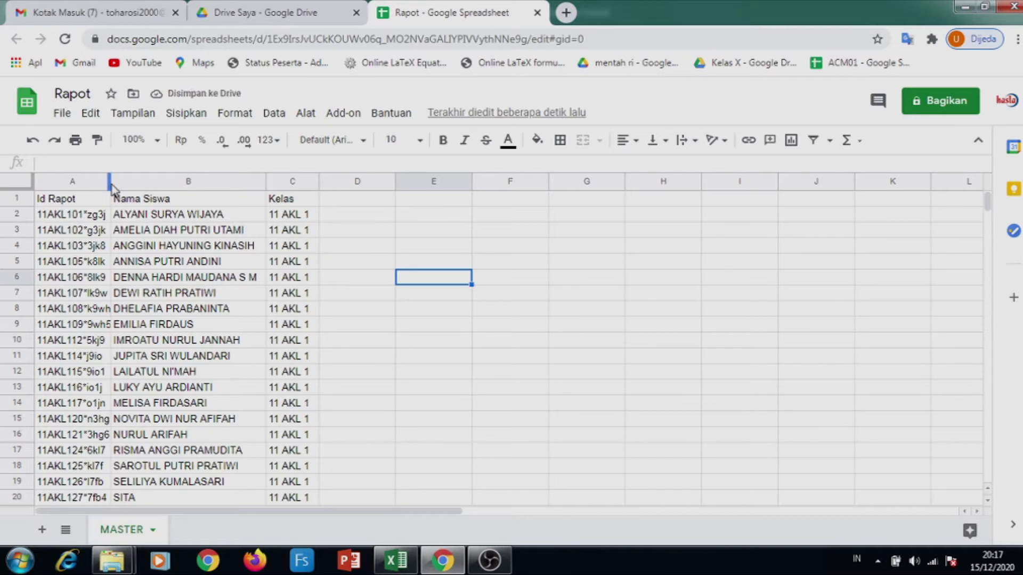
{"action": "left_click_drag", "start_coordinate": [110, 181], "coordinate": [128, 183]}
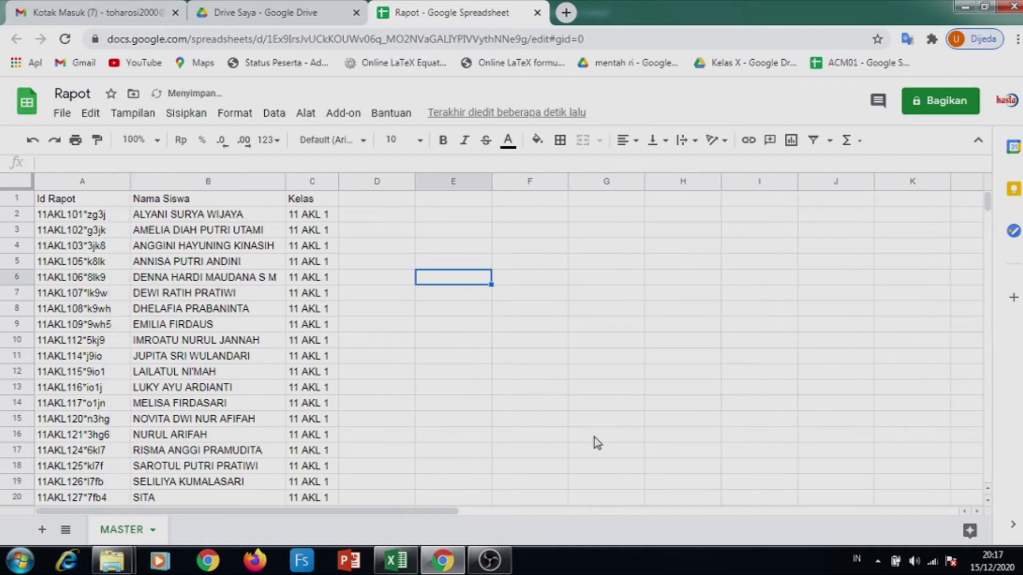
Create a new Google Form linked to the spreadsheet with Alat > Buat formulir
{"action": "left_click", "coordinate": [566, 424]}
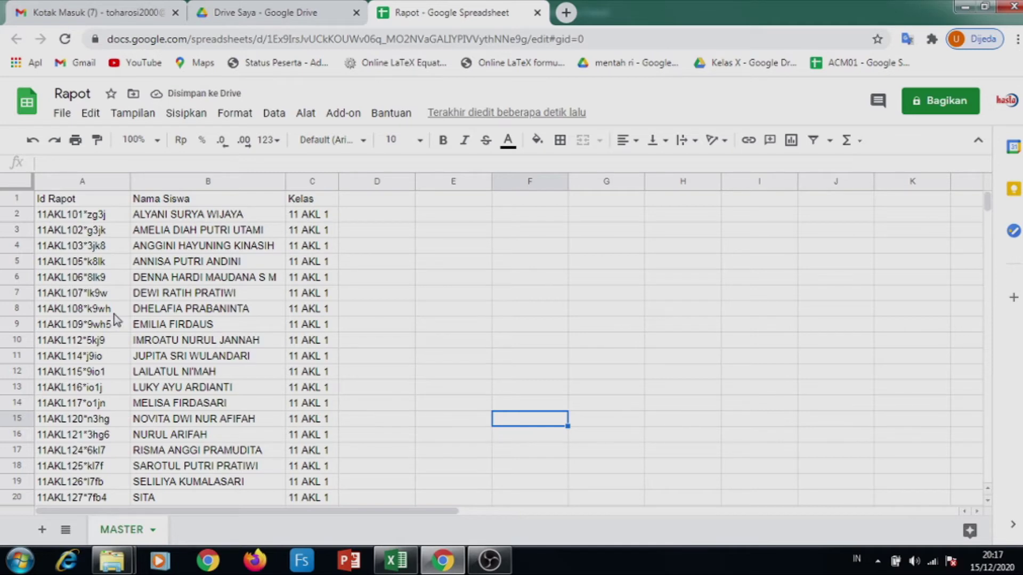
{"action": "scroll", "coordinate": [254, 301], "scroll_direction": "down", "scroll_amount": 3}
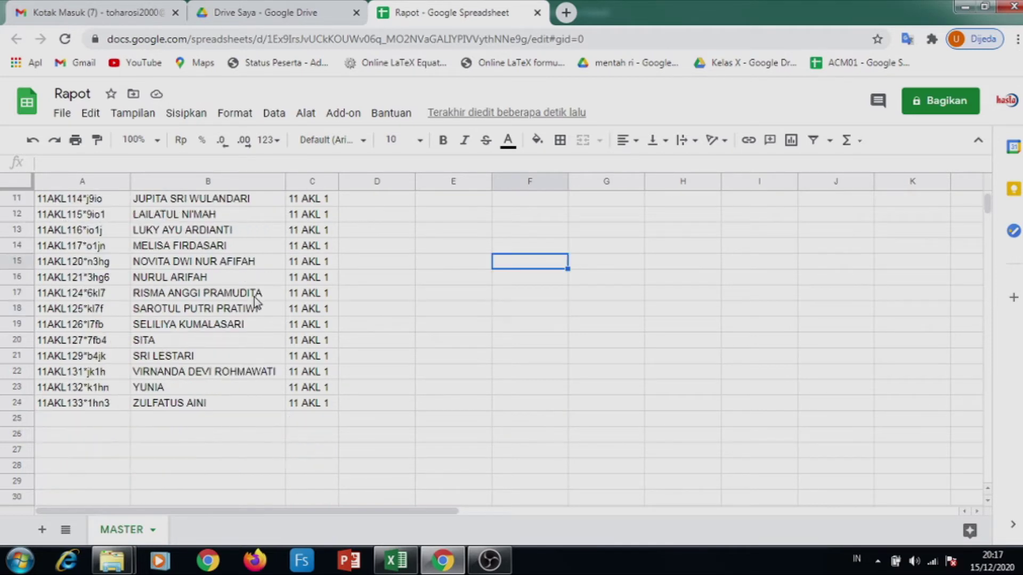
{"action": "scroll", "coordinate": [256, 302], "scroll_direction": "up", "scroll_amount": 3}
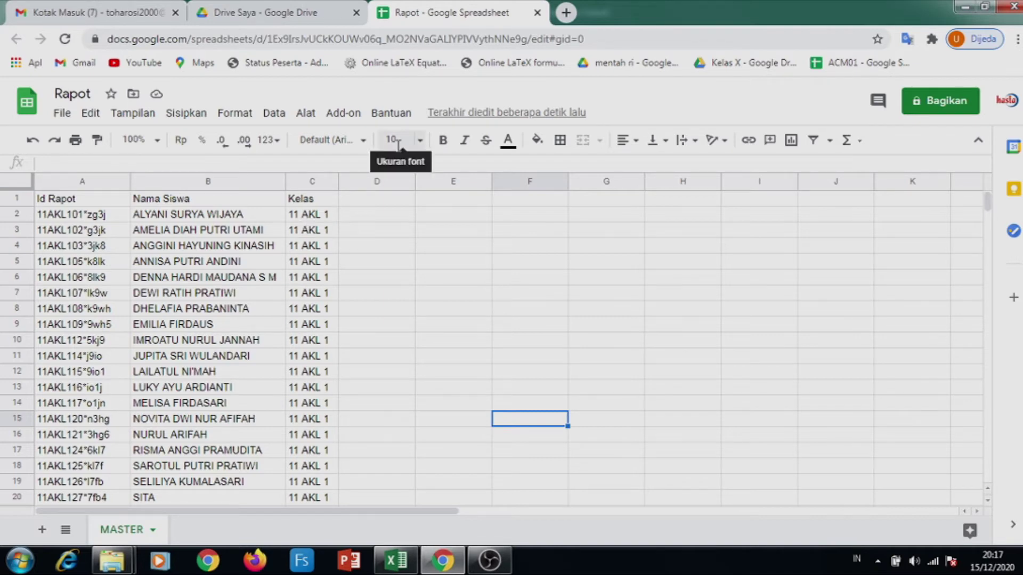
{"action": "left_click", "coordinate": [305, 114]}
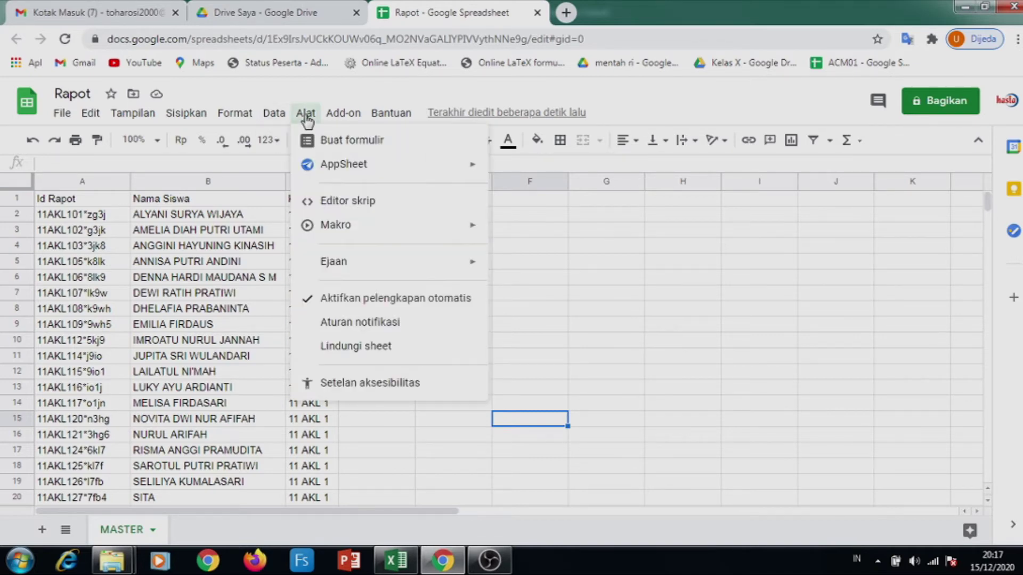
{"action": "left_click", "coordinate": [327, 151]}
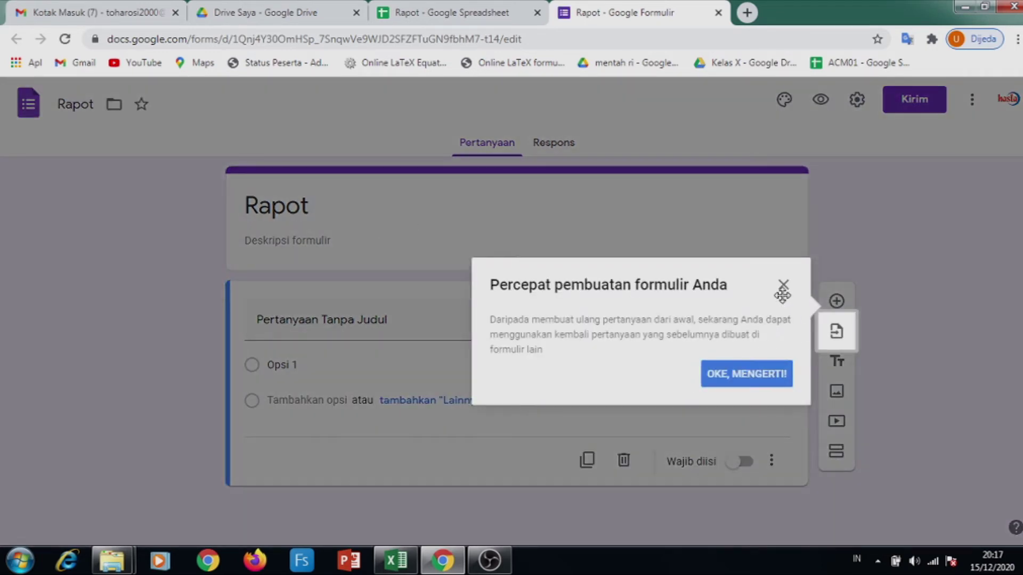
Retitle the form 'Rapot Ujian'
{"action": "left_click", "coordinate": [783, 286]}
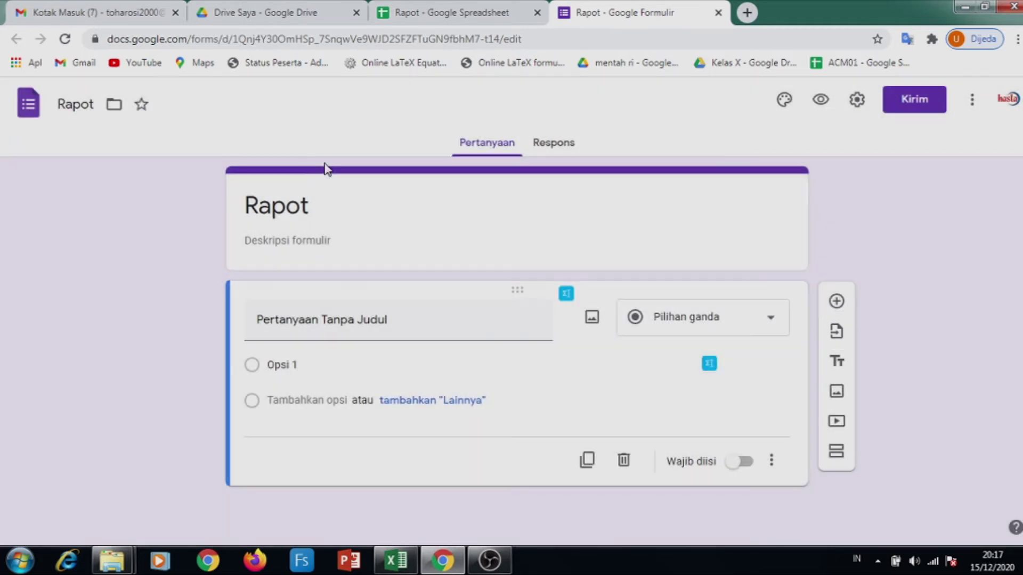
{"action": "left_click", "coordinate": [336, 207]}
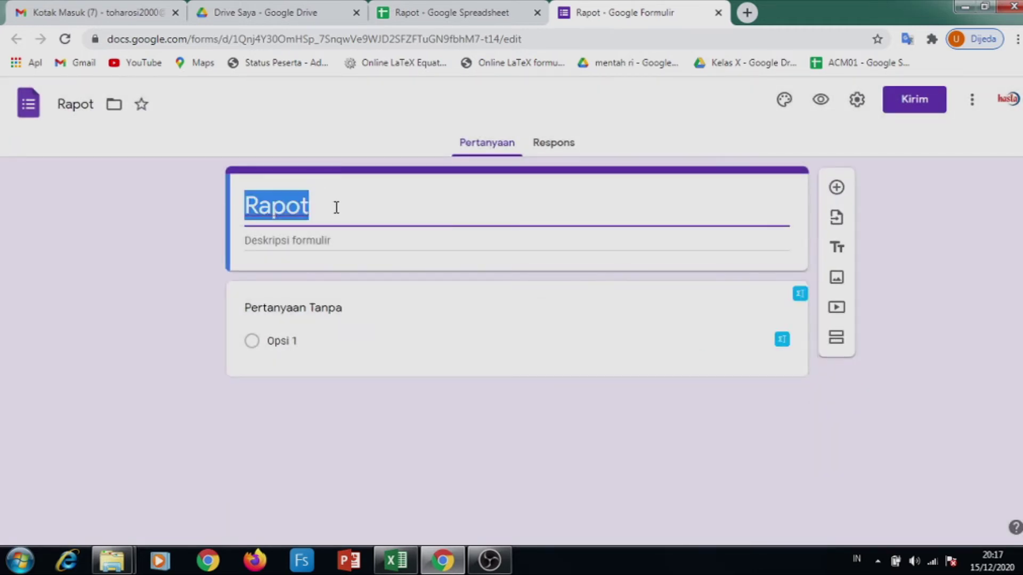
{"action": "left_click", "coordinate": [336, 207]}
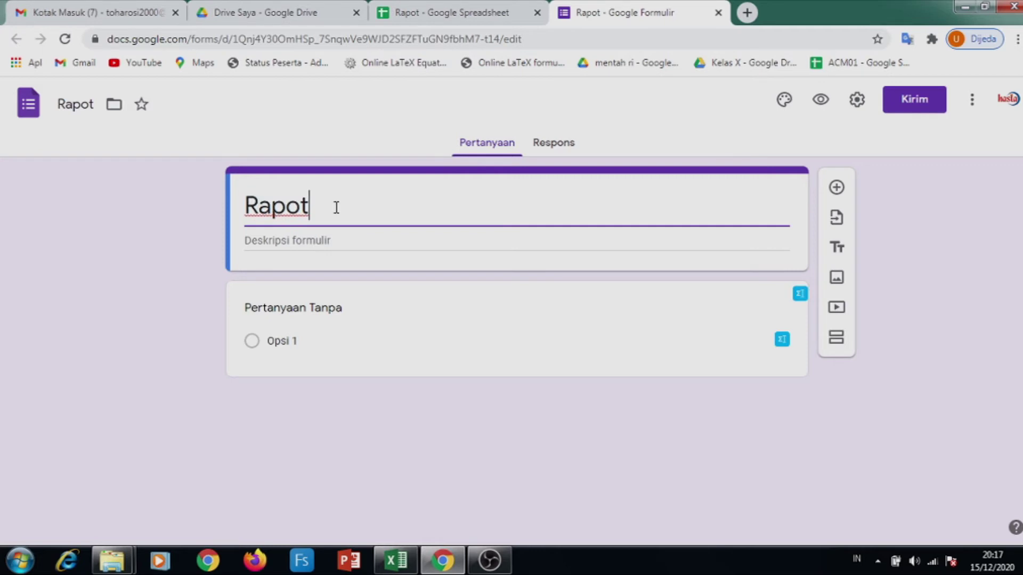
{"action": "type", "text": "Ujian"}
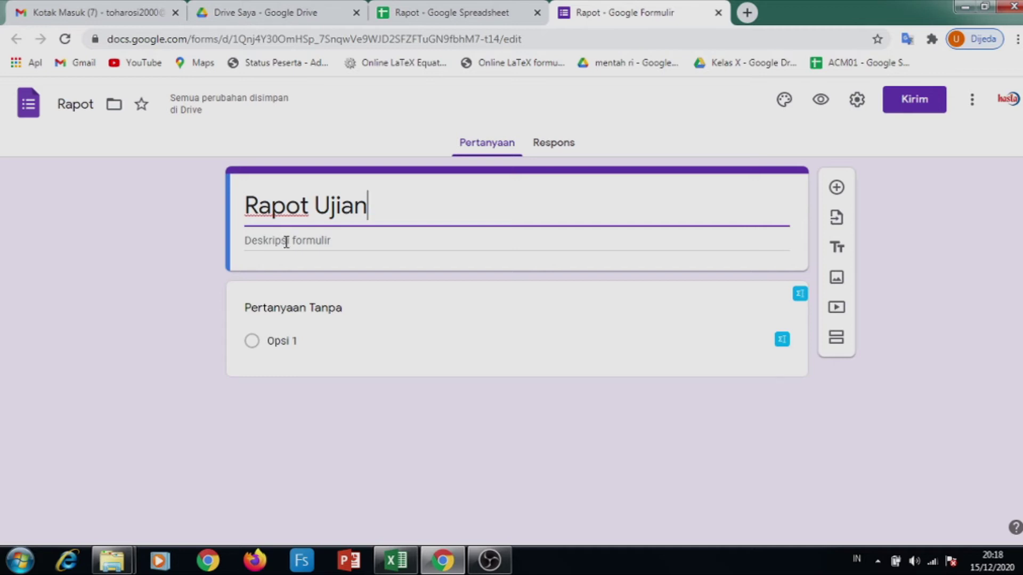
Add the form description 'File Rapot akan dikirim ke Email aktif Anda'
{"action": "left_click", "coordinate": [286, 242]}
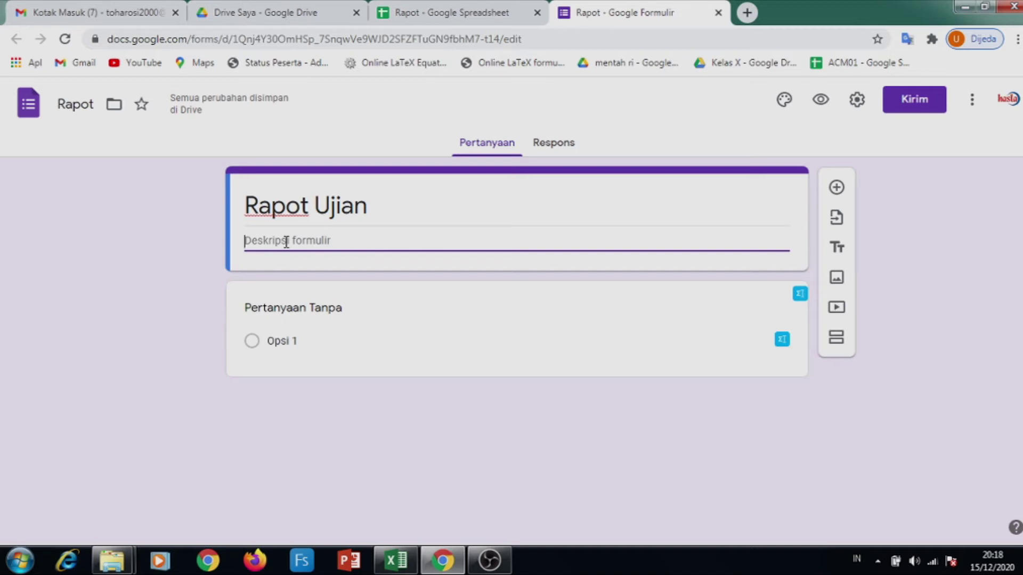
{"action": "type", "text": "File"}
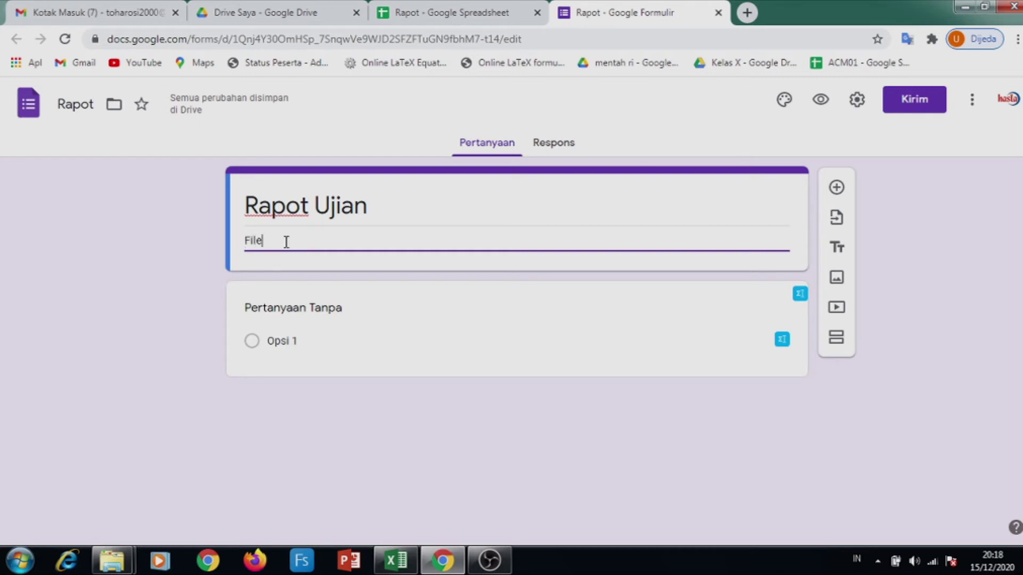
{"action": "type", "text": " Rapot "}
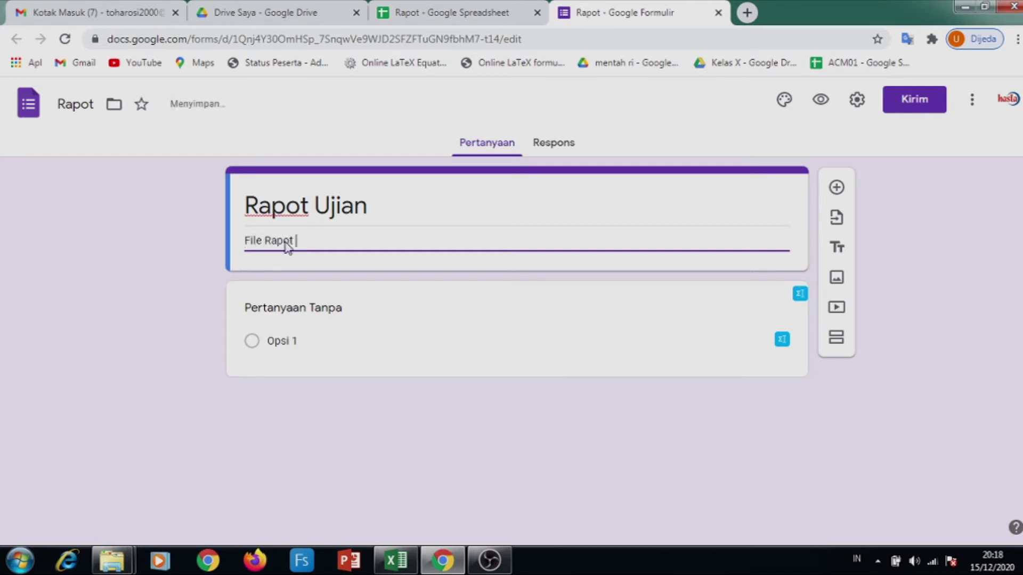
{"action": "type", "text": "akan dikirim ke "}
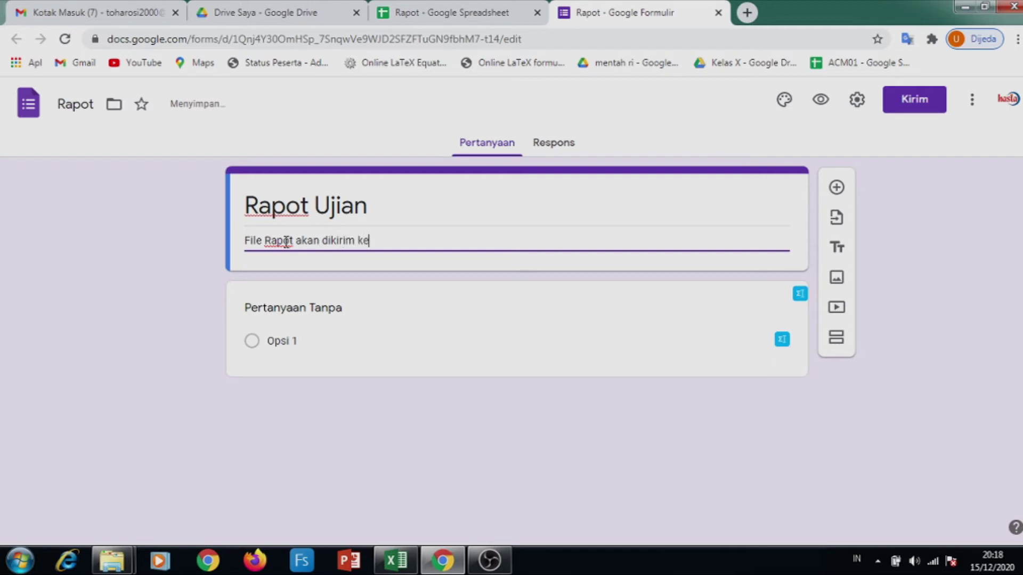
{"action": "type", "text": "Email aktif Anda"}
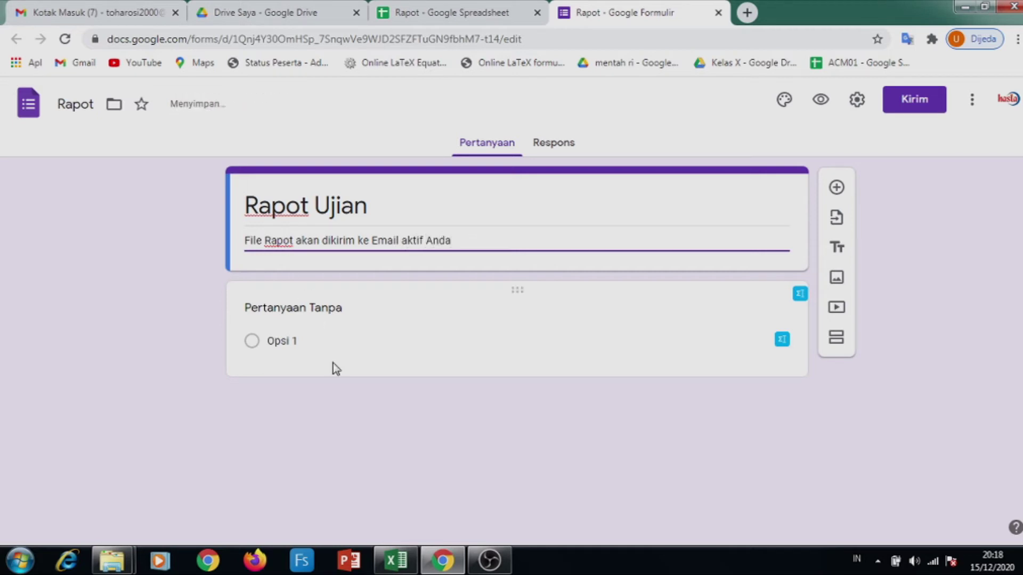
{"action": "left_click", "coordinate": [278, 311]}
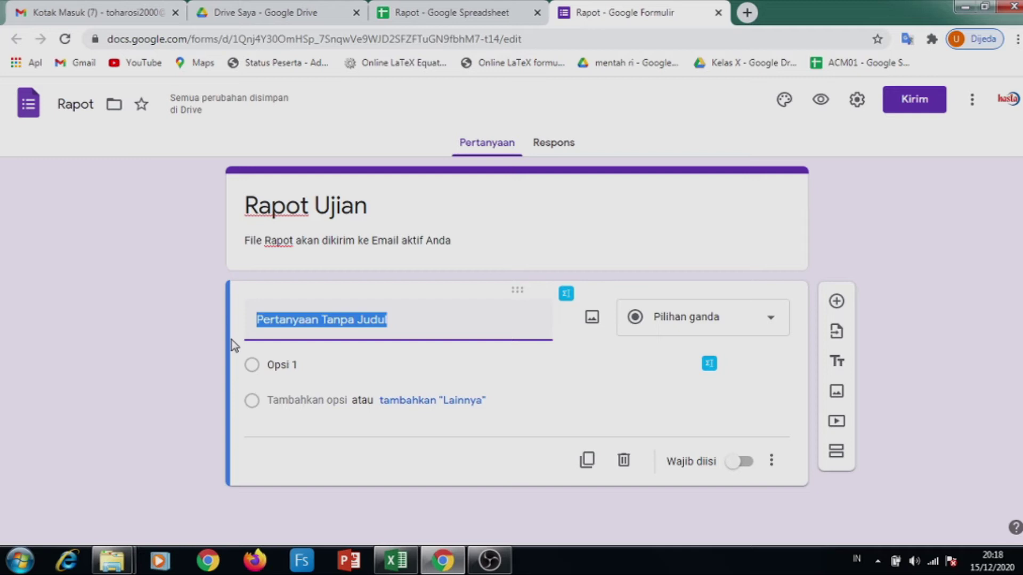
Title the first question 'Id Rapot Anda' and mark it Wajib diisi
{"action": "type", "text": "I"}
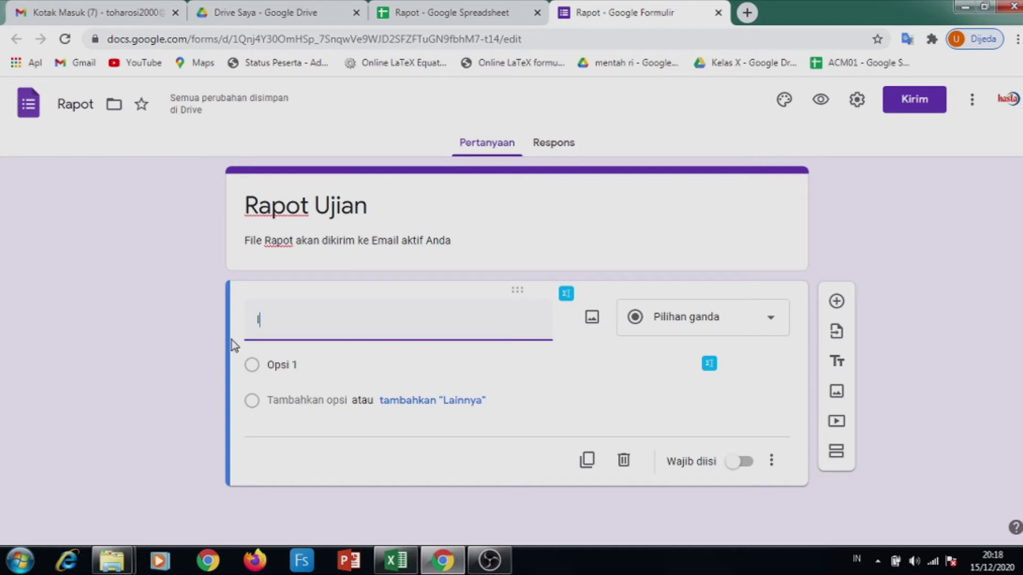
{"action": "type", "text": "d "}
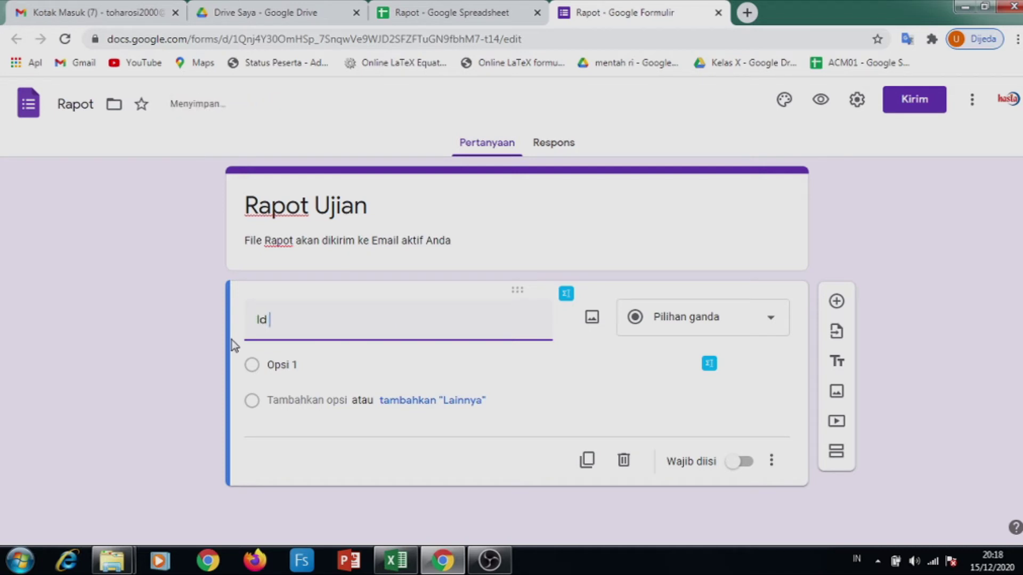
{"action": "type", "text": "Rapot Anda"}
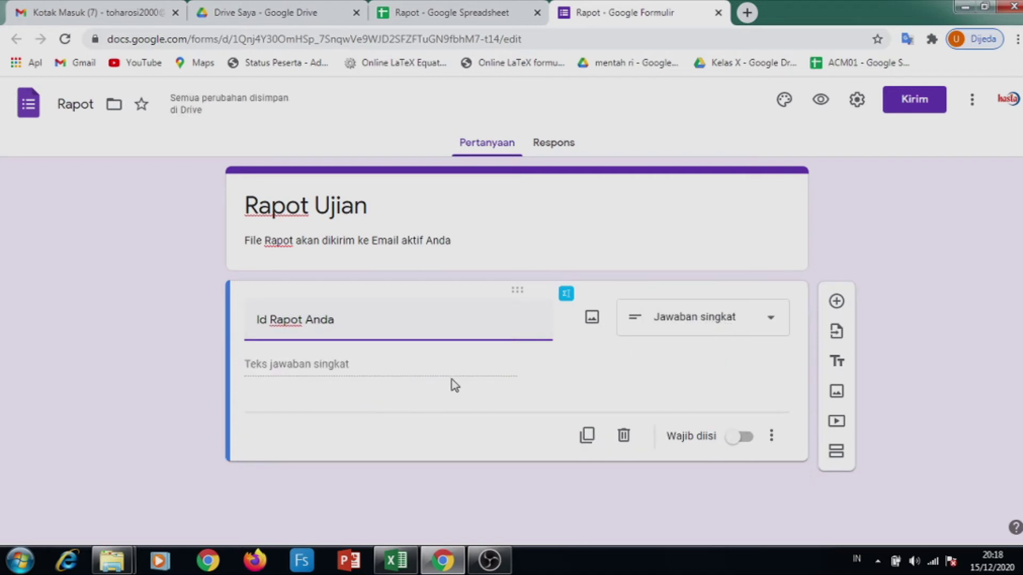
{"action": "left_click", "coordinate": [744, 438]}
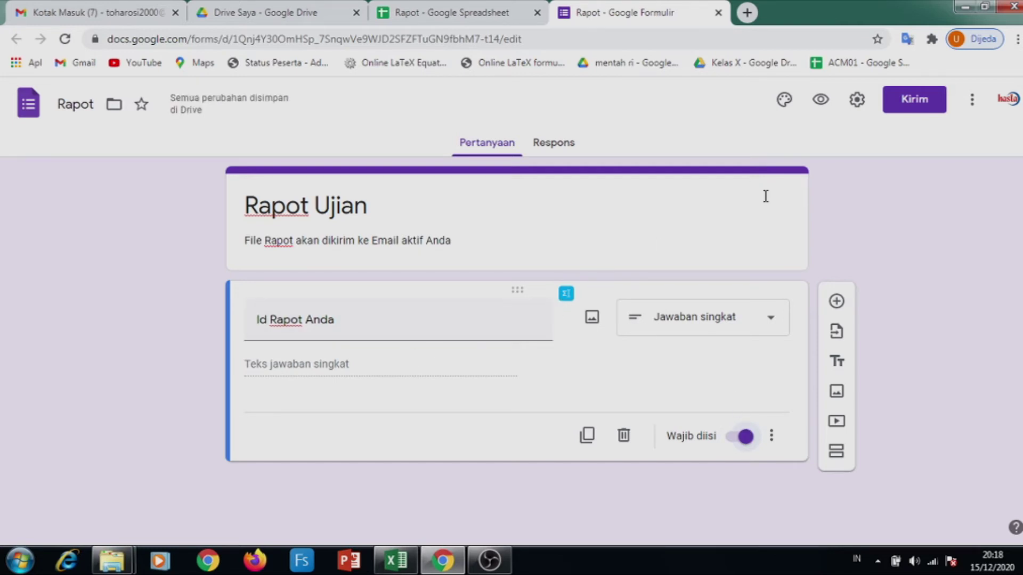
Turn on email collection and set the confirmation message 'Silahkan cek inbox email Anda' in form settings
{"action": "left_click", "coordinate": [855, 102]}
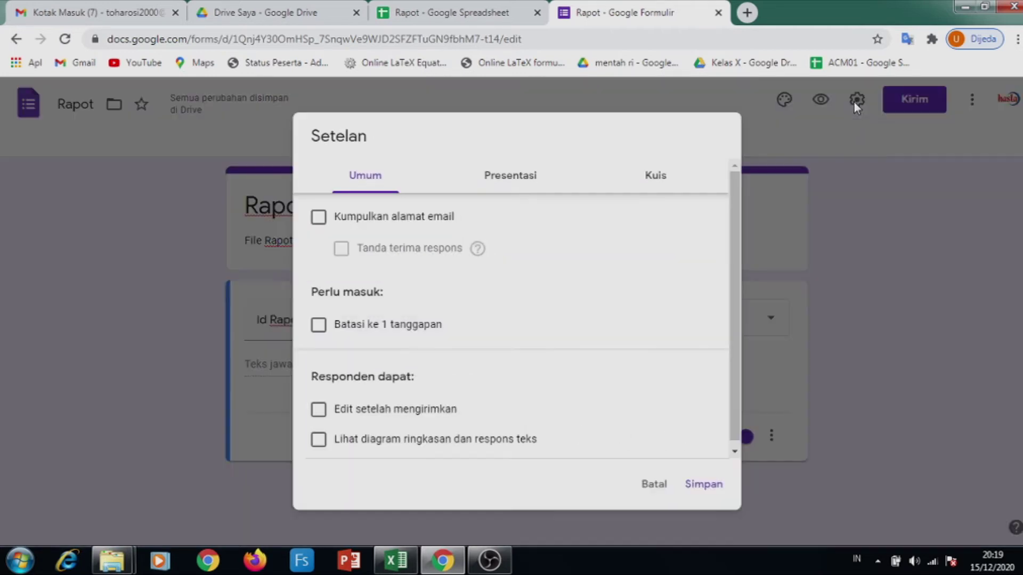
{"action": "left_click", "coordinate": [424, 217]}
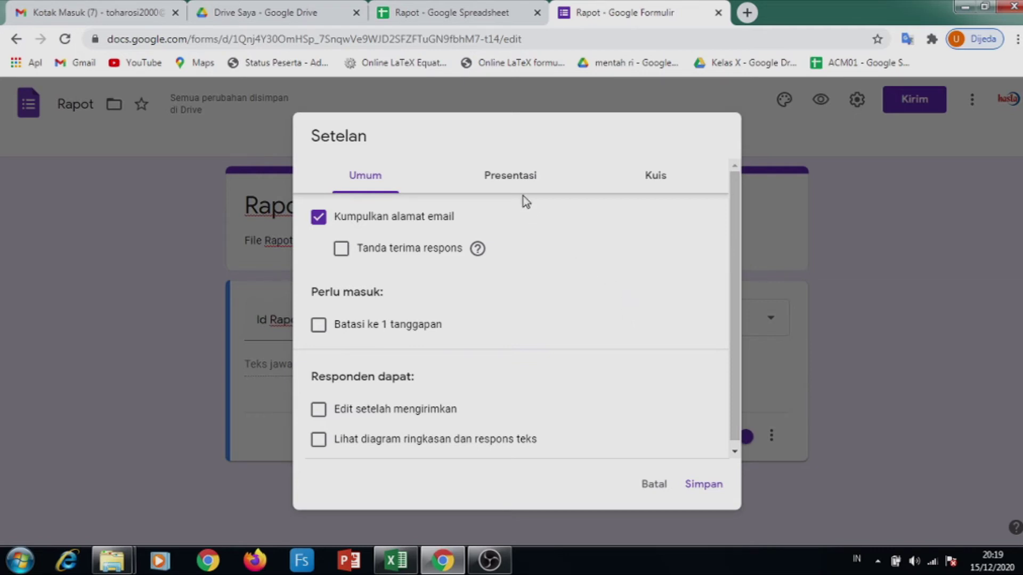
{"action": "left_click", "coordinate": [518, 178]}
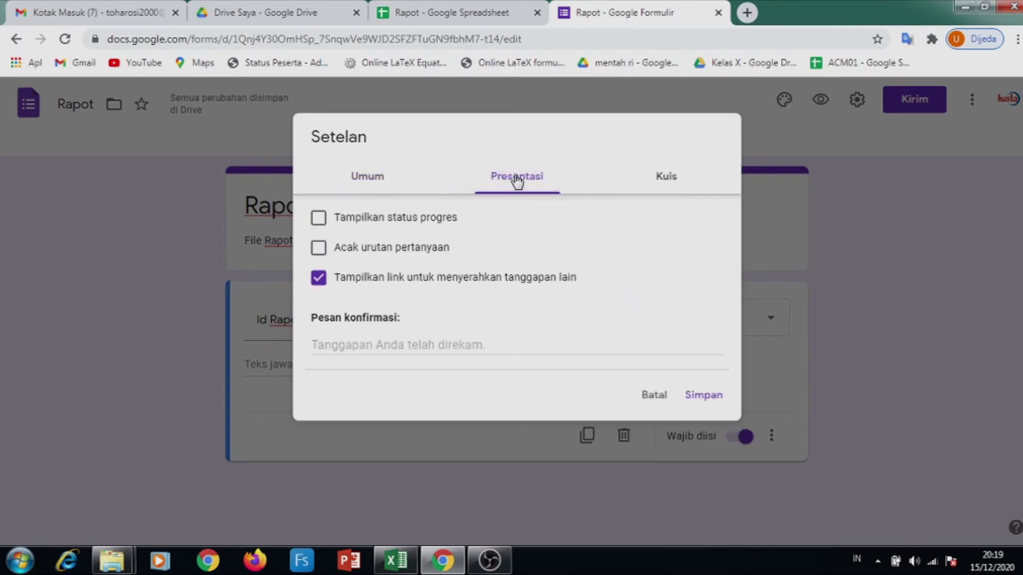
{"action": "left_click", "coordinate": [430, 348]}
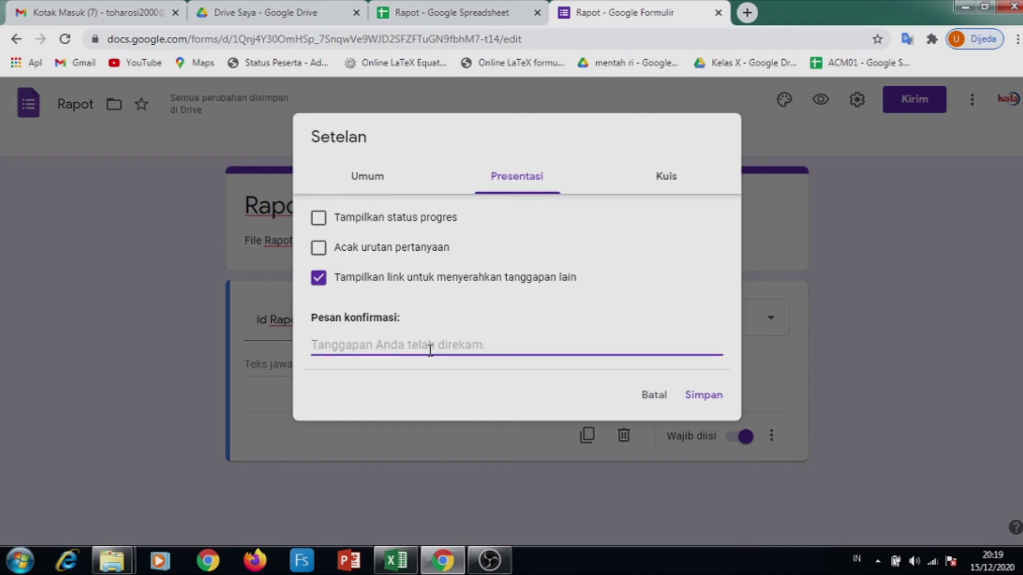
{"action": "type", "text": "S"}
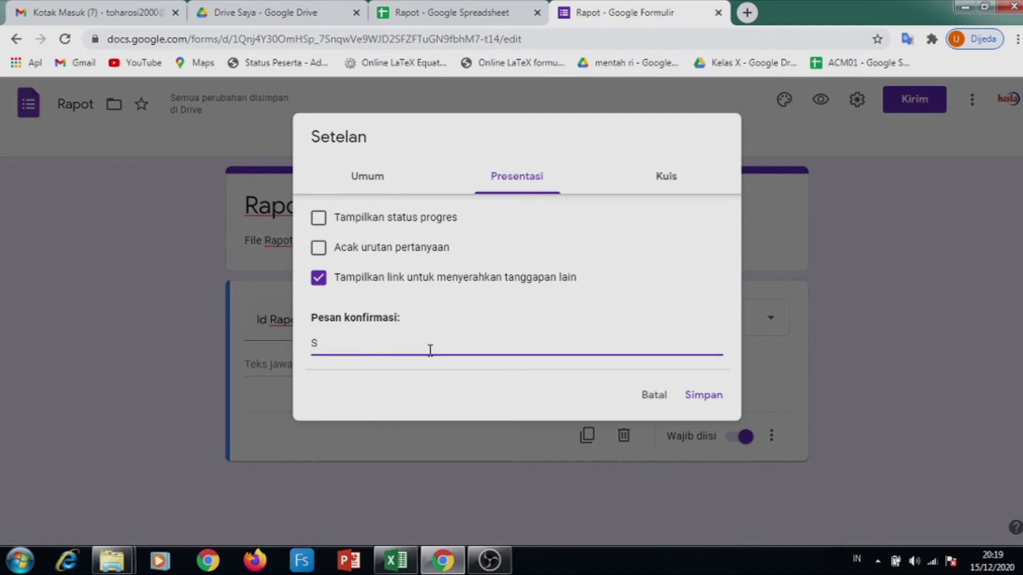
{"action": "type", "text": "ilahkan cek inv"}
{"action": "key", "text": "BackSpace"}
{"action": "type", "text": "box email"}
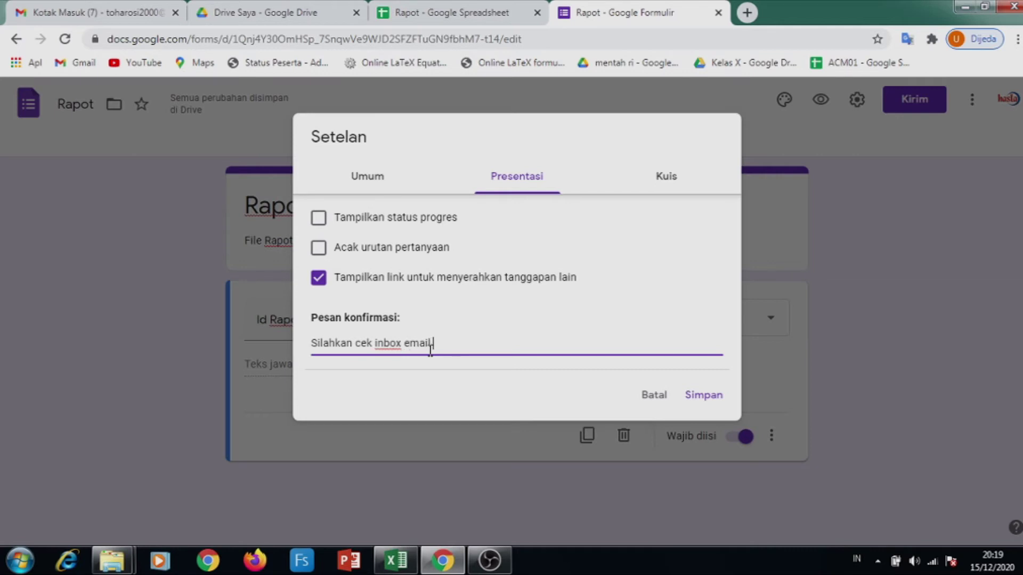
{"action": "type", "text": " Anda"}
{"action": "left_click", "coordinate": [703, 397]}
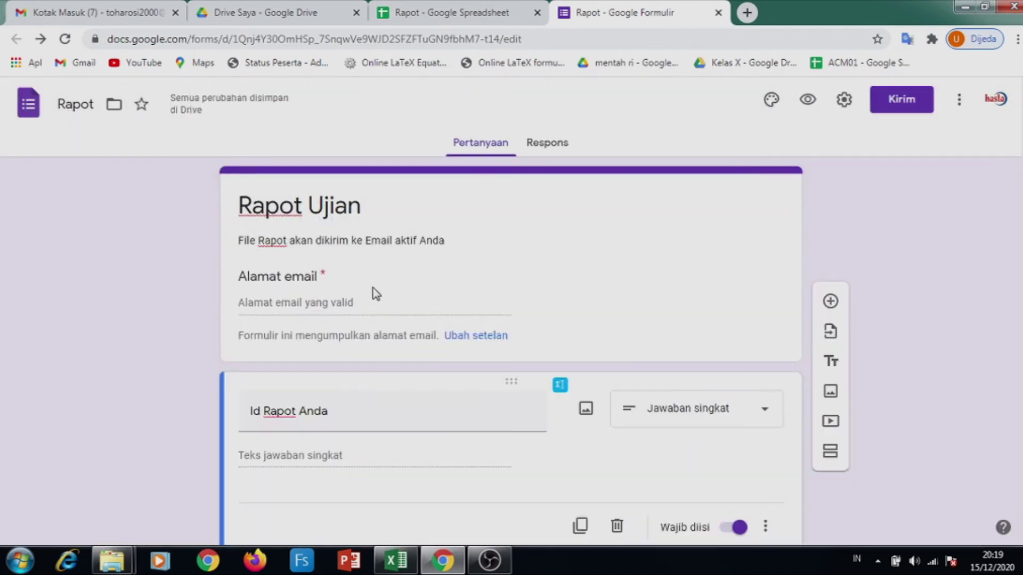
{"action": "scroll", "coordinate": [473, 426], "scroll_direction": "down", "scroll_amount": 1}
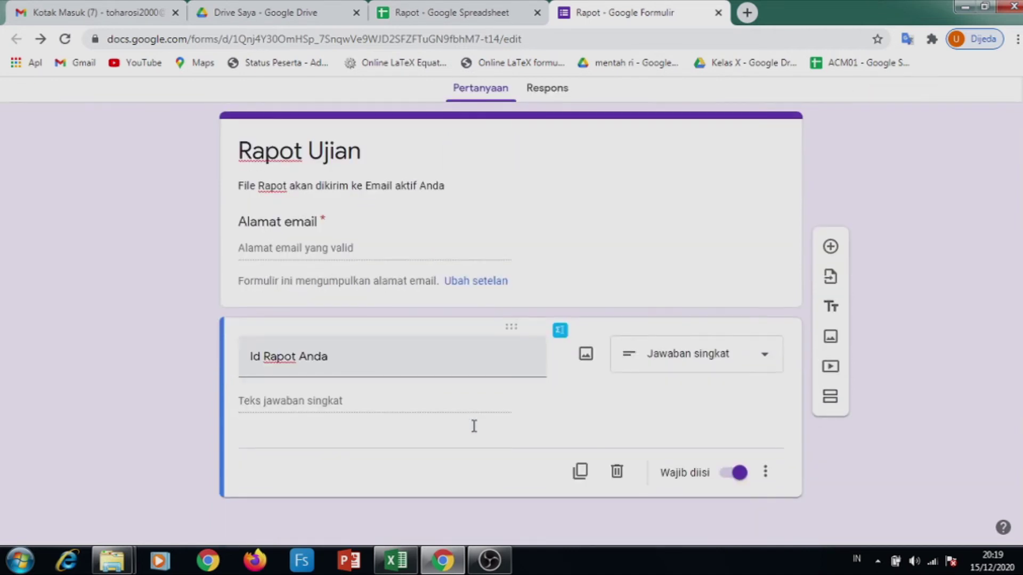
{"action": "scroll", "coordinate": [476, 214], "scroll_direction": "up", "scroll_amount": 1}
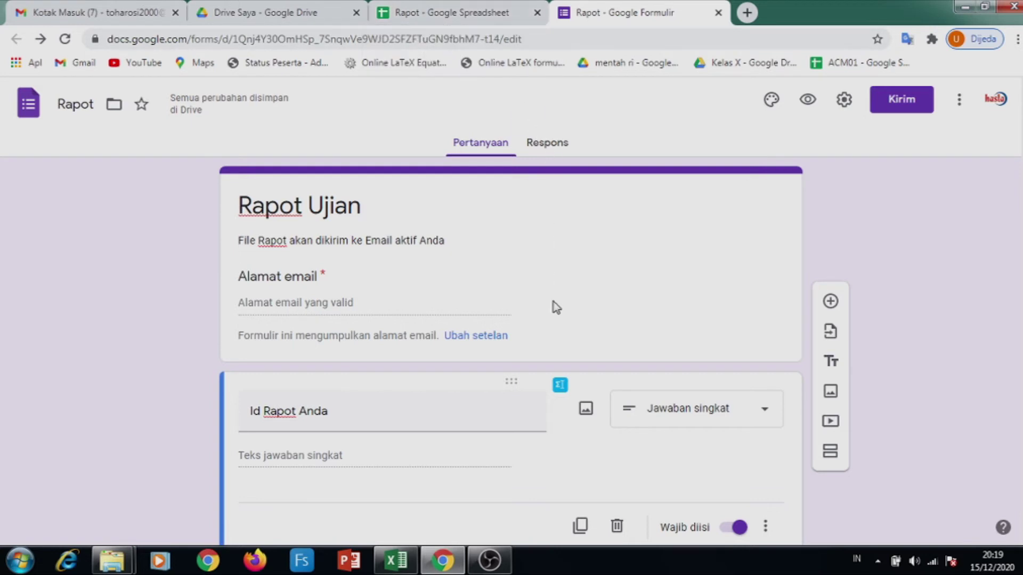
Open the form's responses in the linked Rapot spreadsheet's Form Responses 1 sheet
{"action": "left_click", "coordinate": [549, 144]}
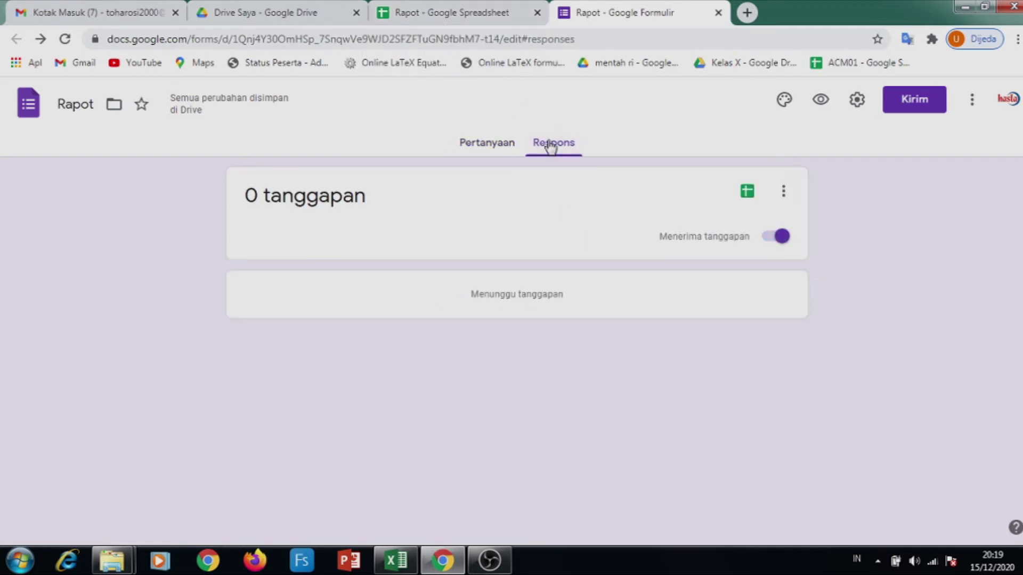
{"action": "left_click", "coordinate": [750, 192]}
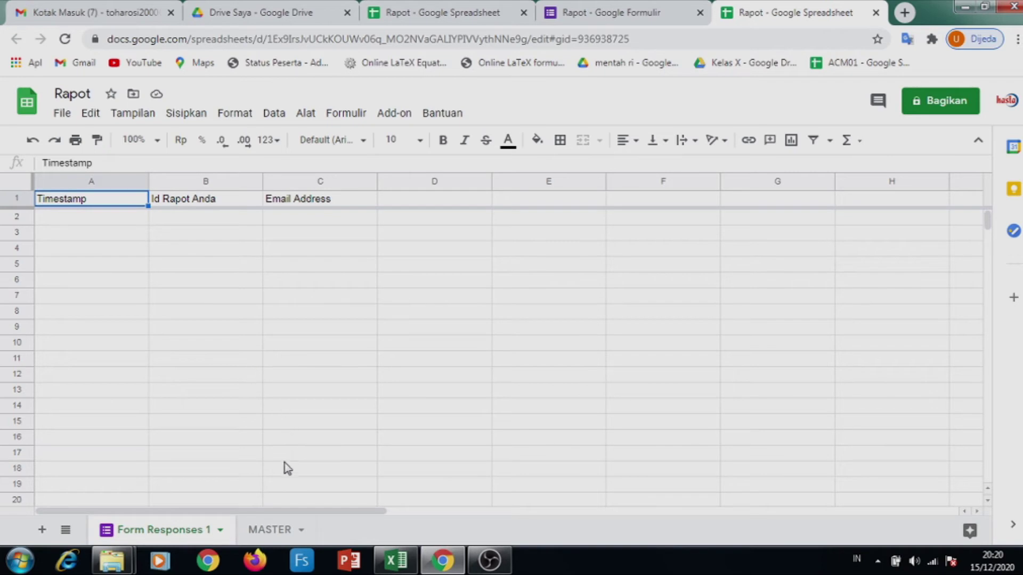
Browse the report PDFs in Drive's Rapot folder, then return to the MASTER sheet
{"action": "left_click", "coordinate": [275, 527]}
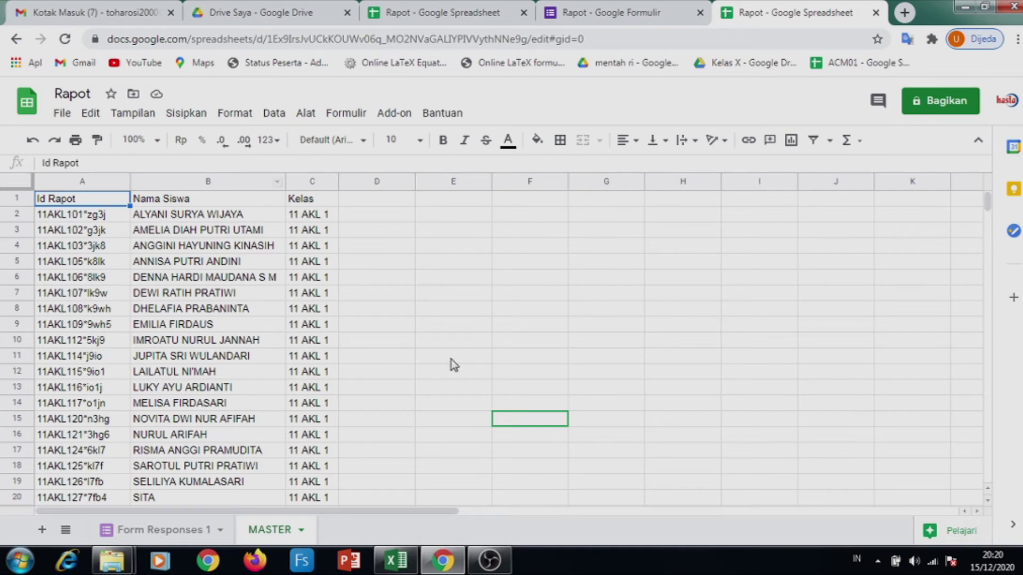
{"action": "left_click", "coordinate": [287, 13]}
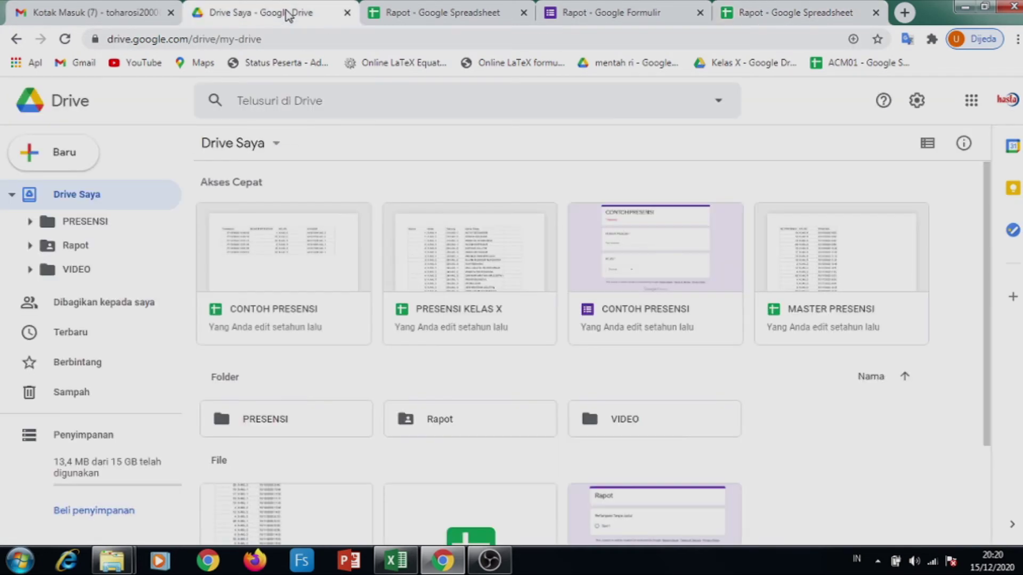
{"action": "left_click", "coordinate": [75, 246]}
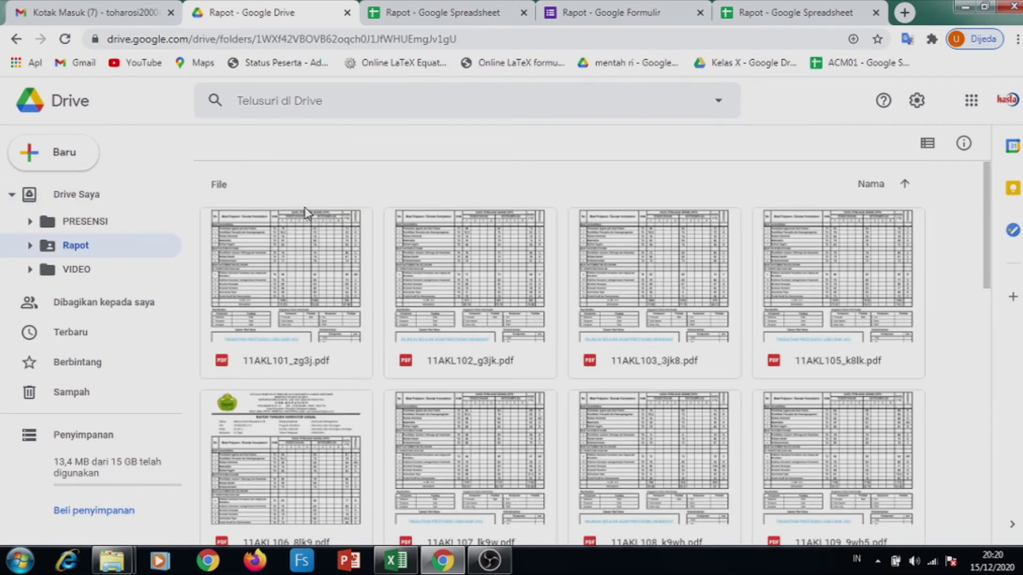
{"action": "left_click", "coordinate": [446, 16]}
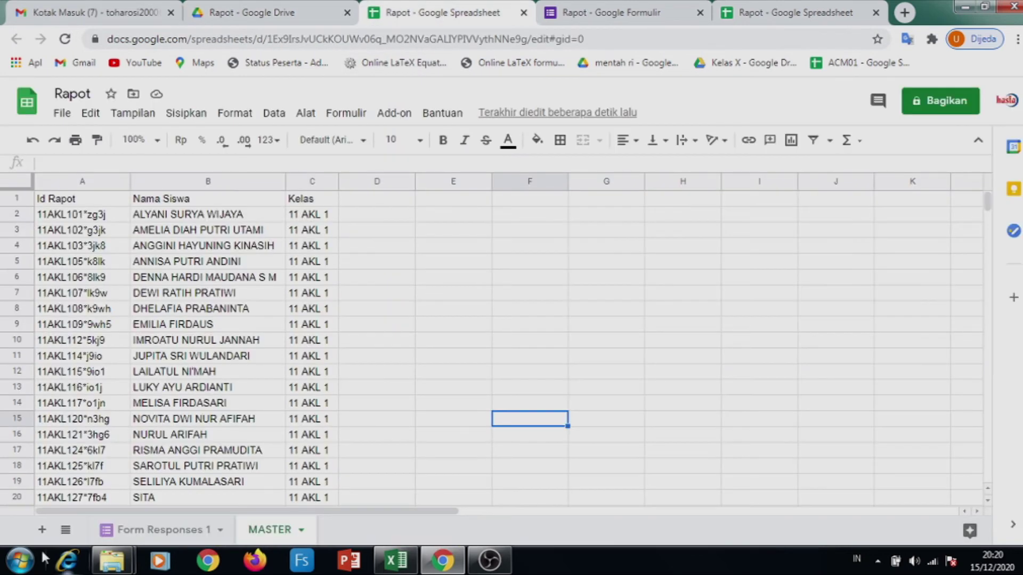
Add a new sheet, rename it BANTU, then switch to Form Responses 1
{"action": "left_click", "coordinate": [42, 531]}
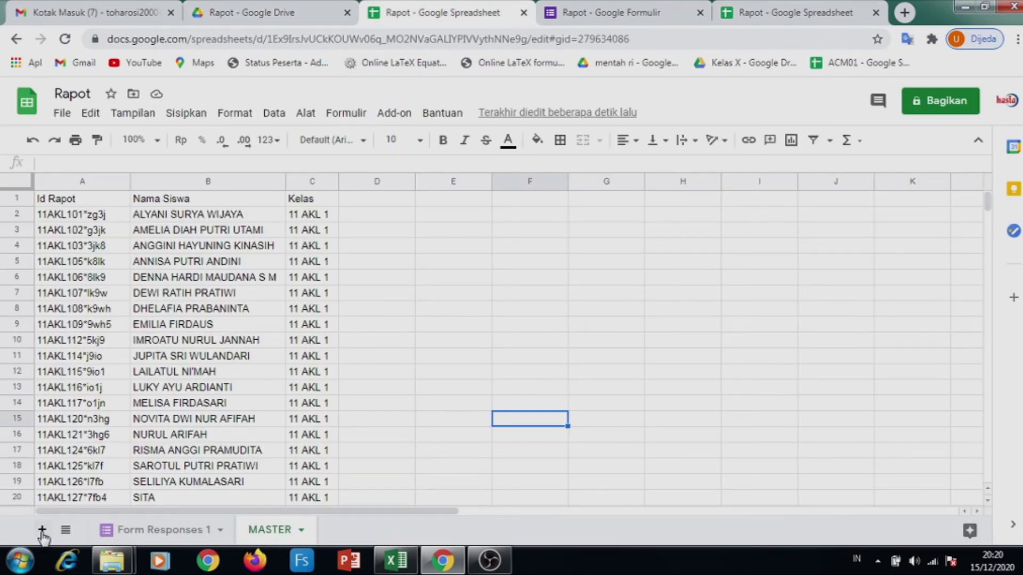
{"action": "left_click", "coordinate": [42, 531]}
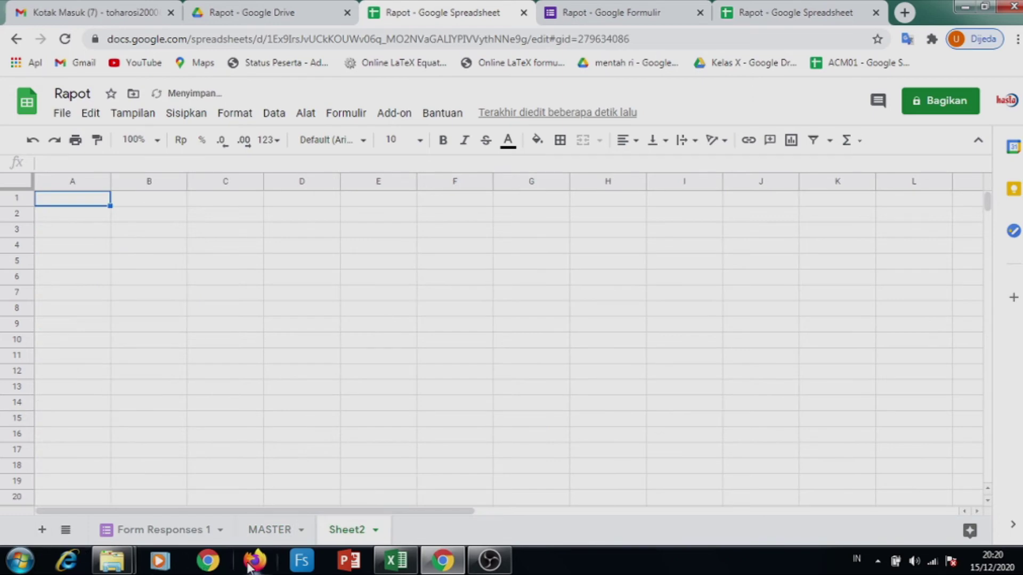
{"action": "left_click", "coordinate": [374, 530]}
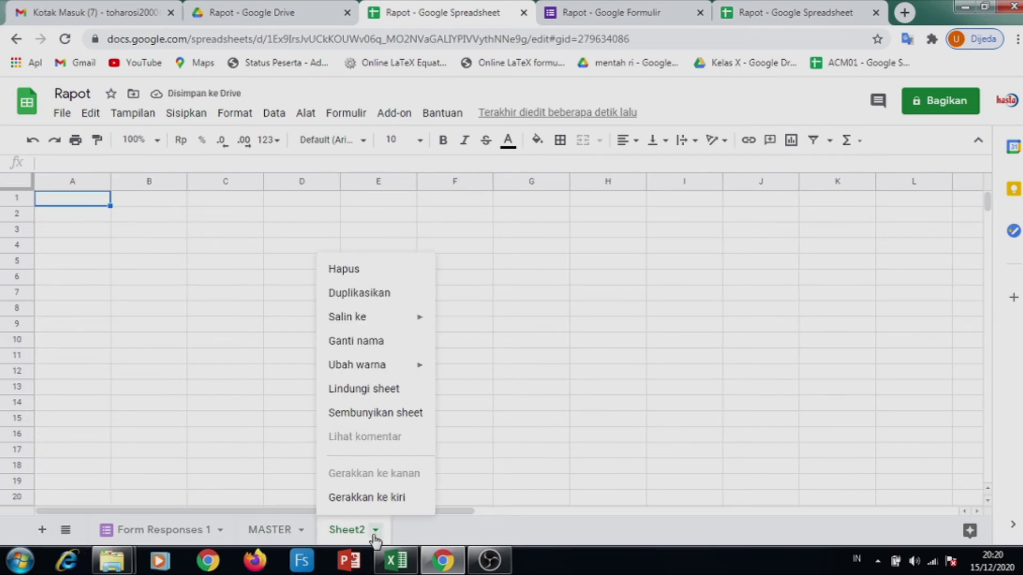
{"action": "left_click", "coordinate": [376, 342]}
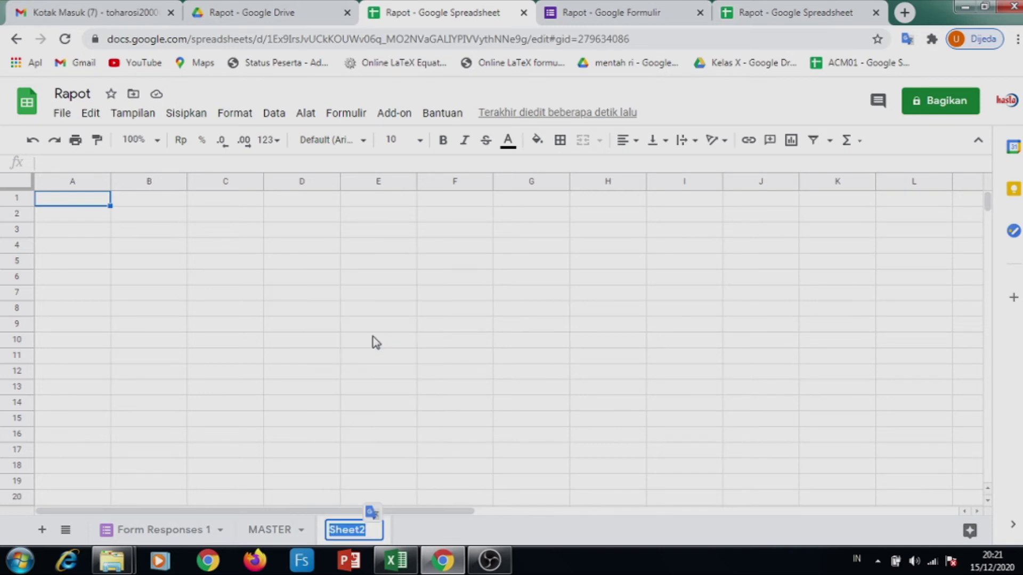
{"action": "type", "text": "Ba"}
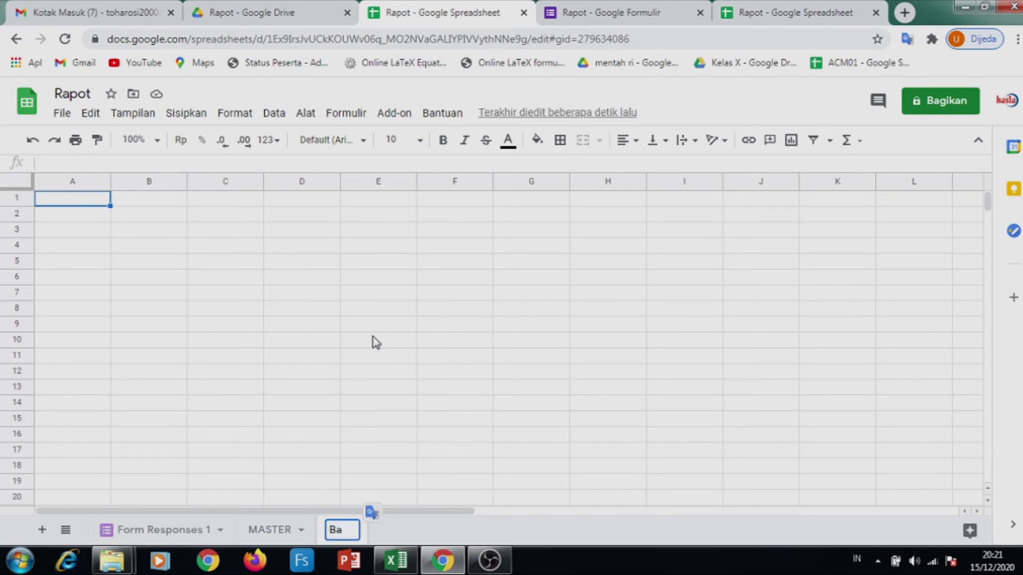
{"action": "key", "text": "BackSpace"}
{"action": "type", "text": "ANTU"}
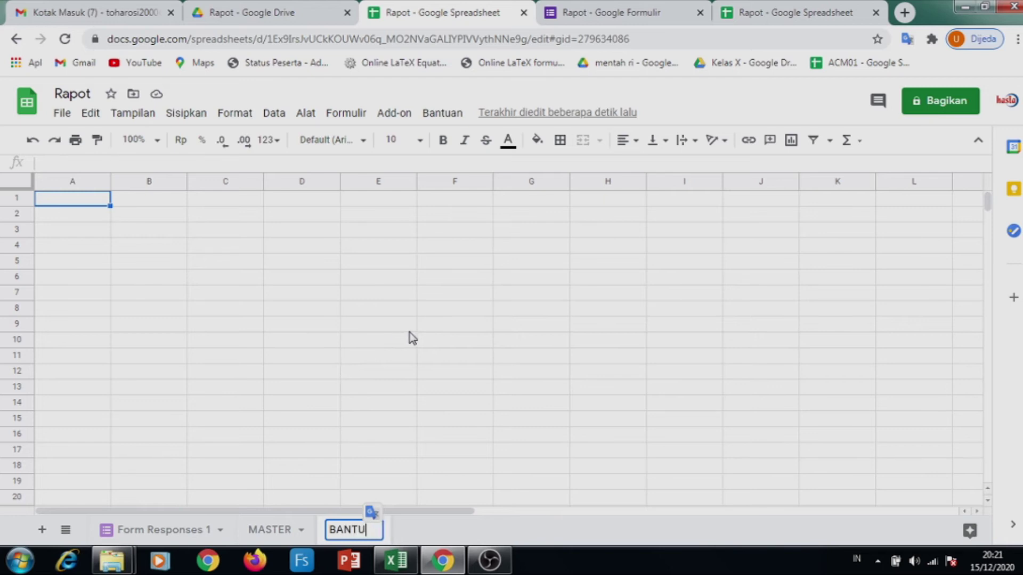
{"action": "left_click", "coordinate": [410, 331]}
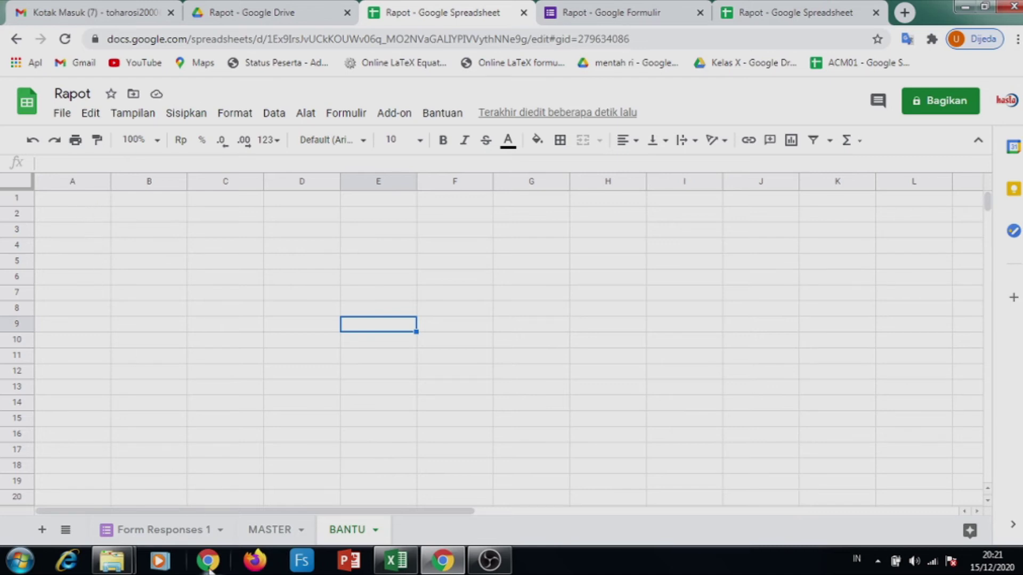
{"action": "left_click", "coordinate": [166, 532]}
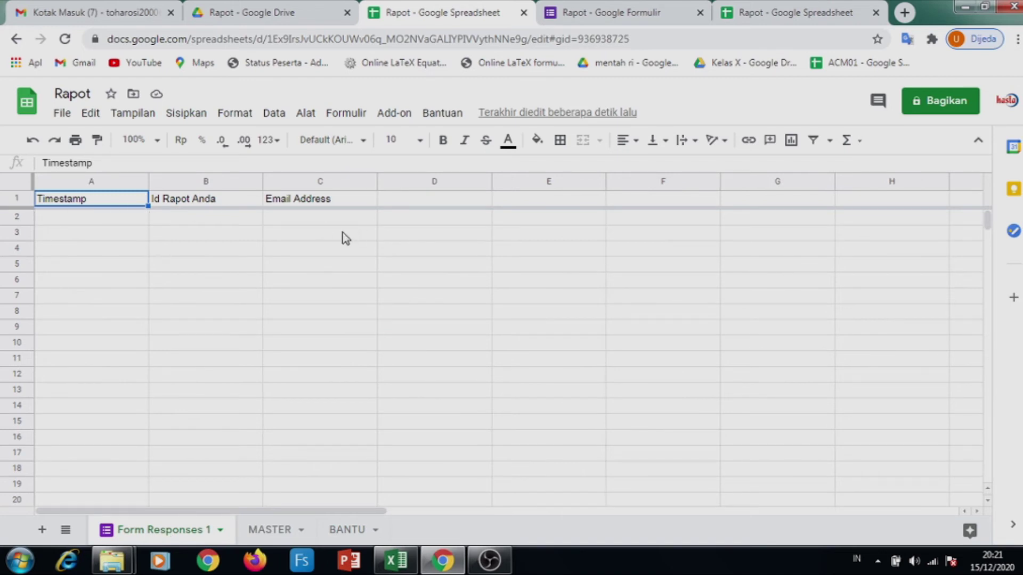
In BANTU cell A1, enter an ARRAYFORMULA referencing Form Responses 1 columns A to C
{"action": "left_click", "coordinate": [349, 531]}
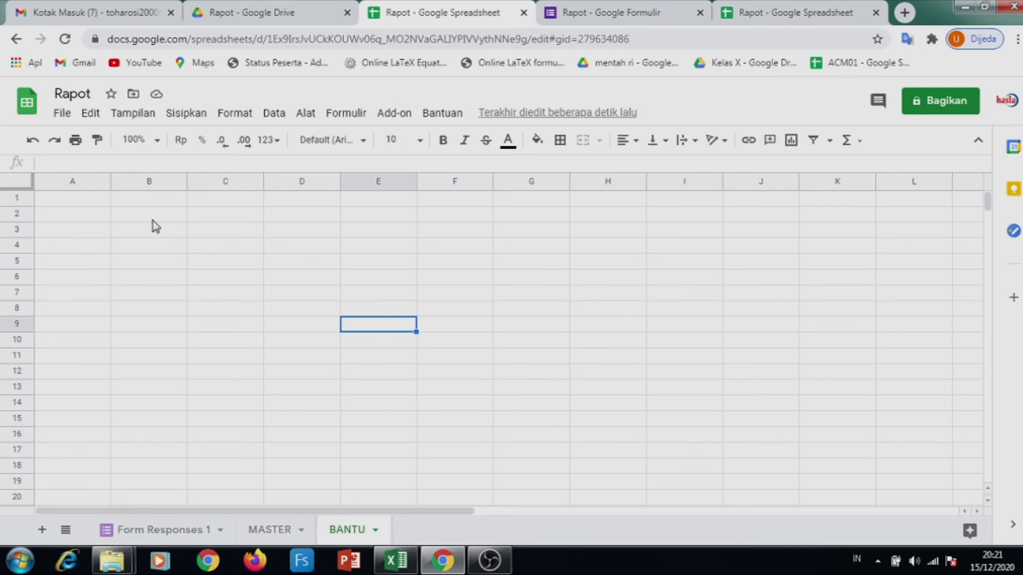
{"action": "left_click", "coordinate": [63, 198]}
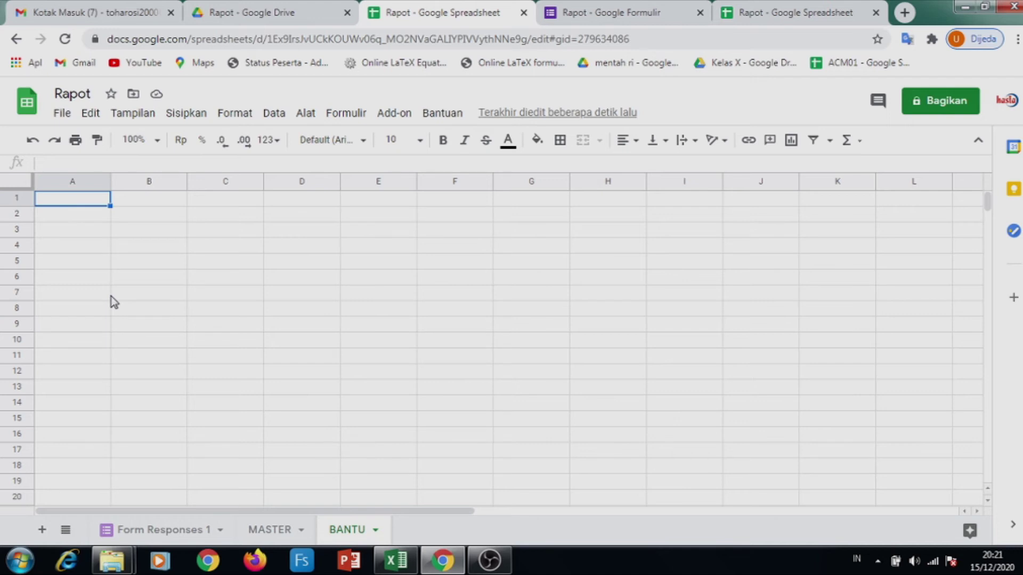
{"action": "type", "text": "="}
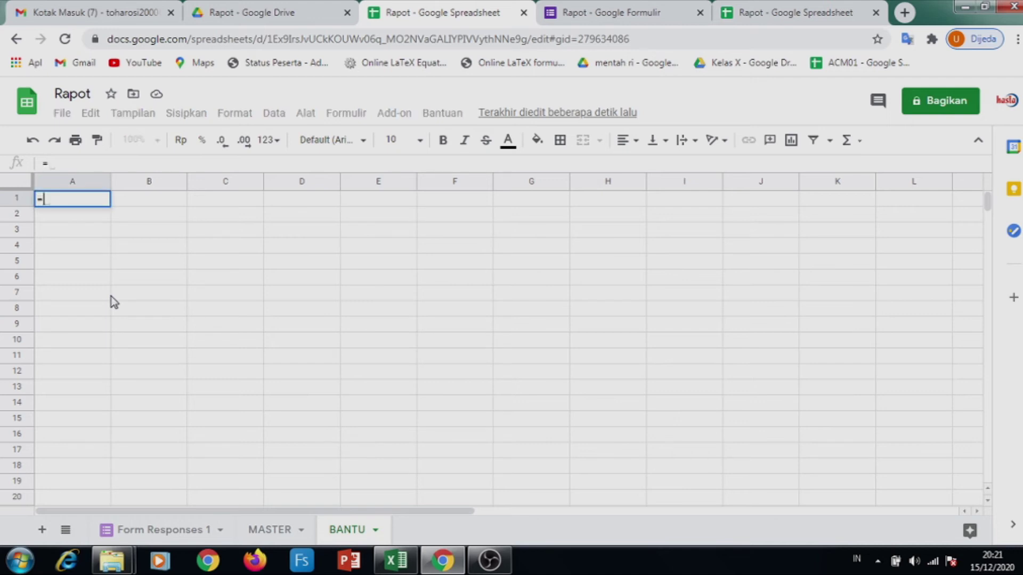
{"action": "type", "text": "aR"}
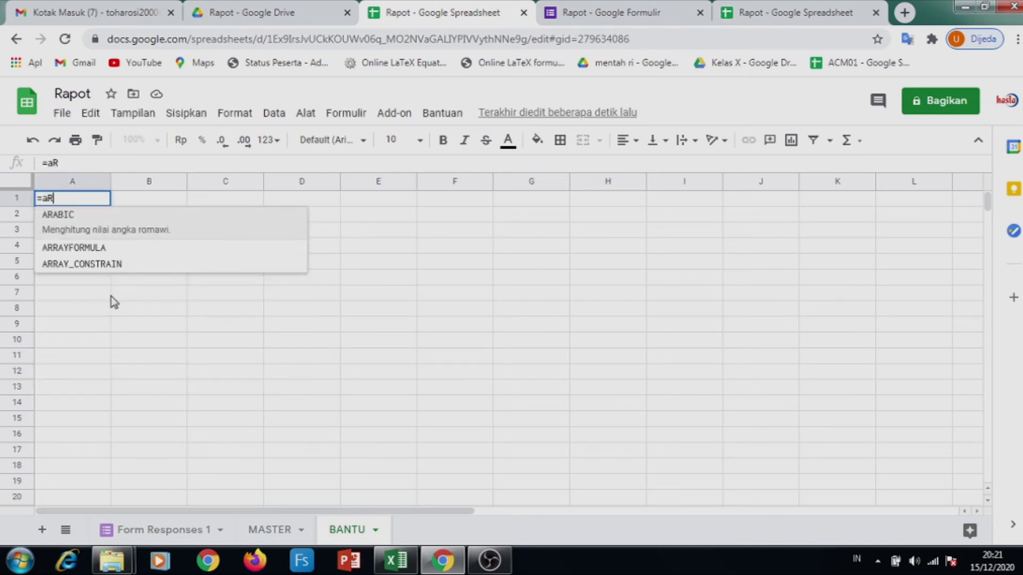
{"action": "key", "text": "BackSpace"}
{"action": "key", "text": "BackSpace"}
{"action": "type", "text": "ARRA"}
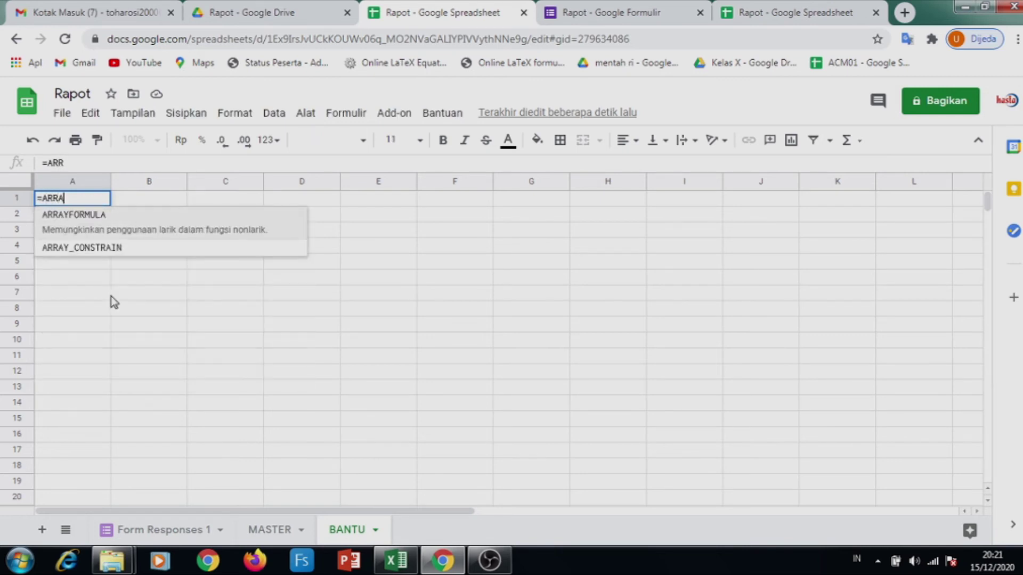
{"action": "left_click", "coordinate": [102, 216]}
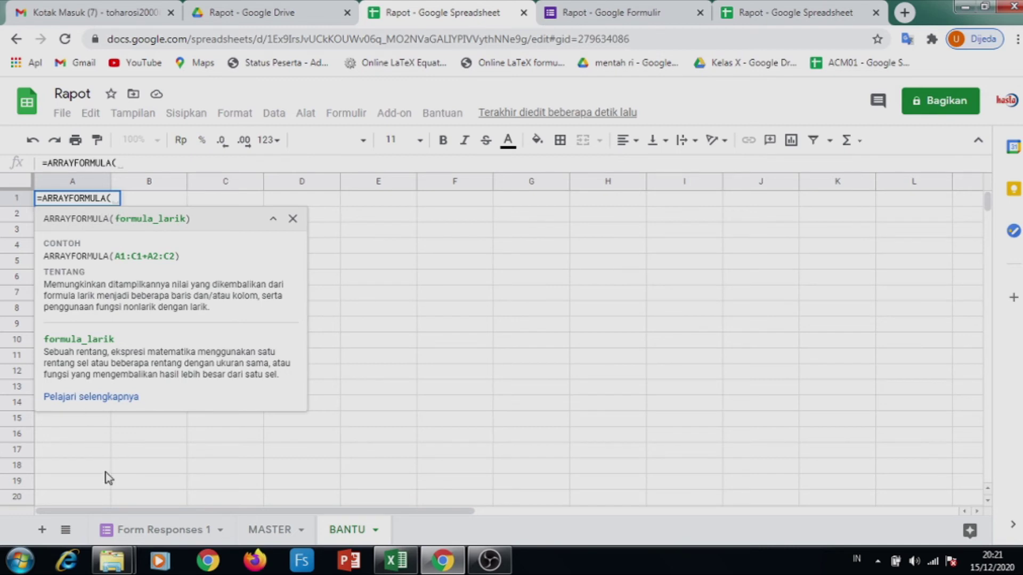
{"action": "left_click", "coordinate": [153, 530]}
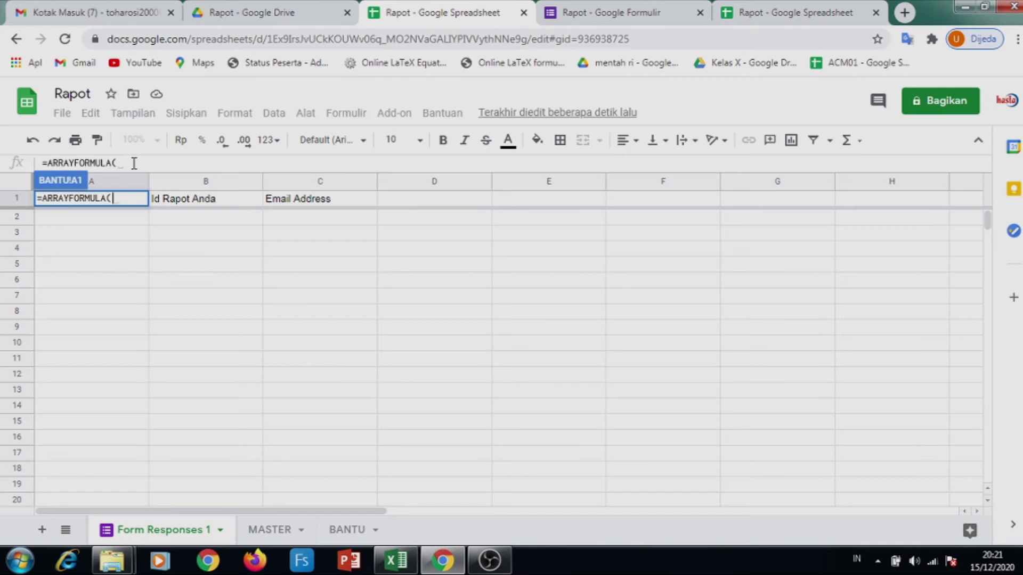
{"action": "double_click", "coordinate": [187, 531]}
{"action": "key", "text": "ctrl+c"}
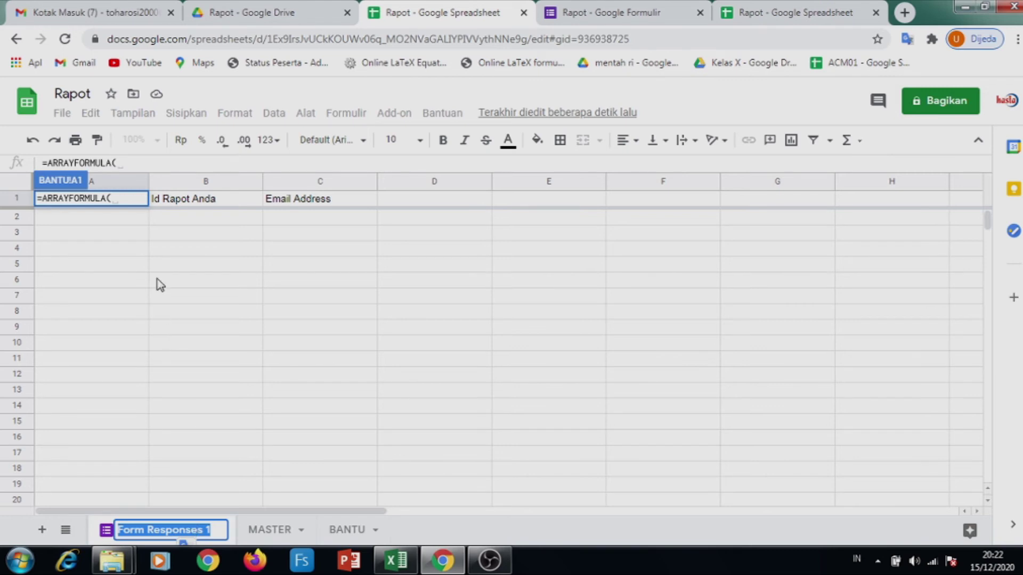
{"action": "left_click", "coordinate": [129, 193]}
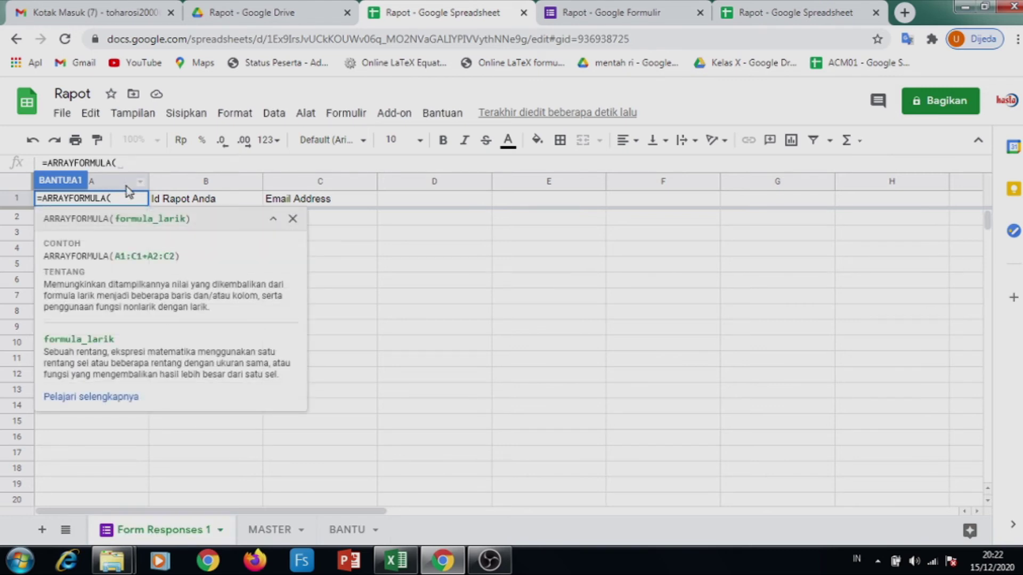
{"action": "key", "text": "ctrl+v"}
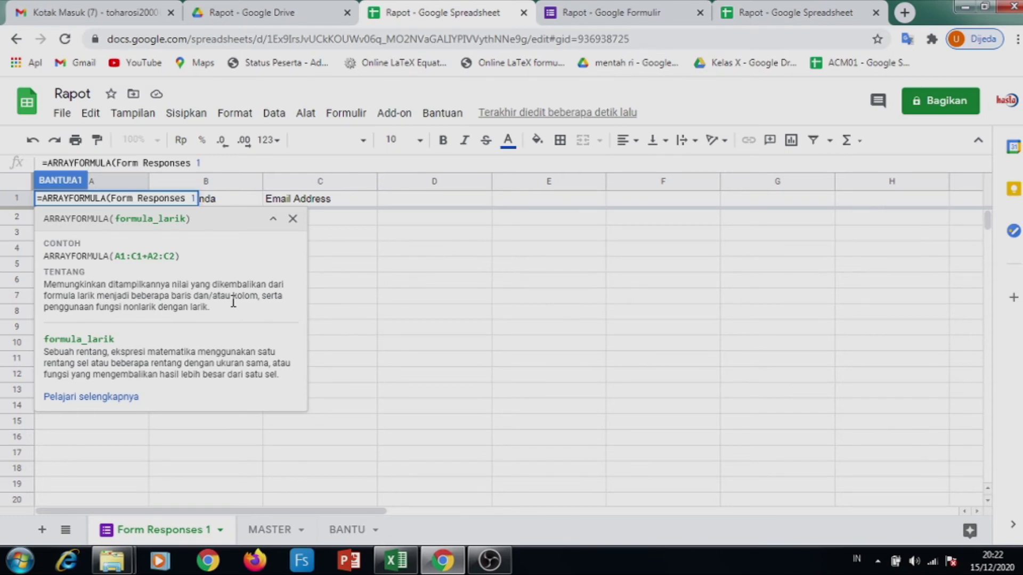
{"action": "type", "text": "!"}
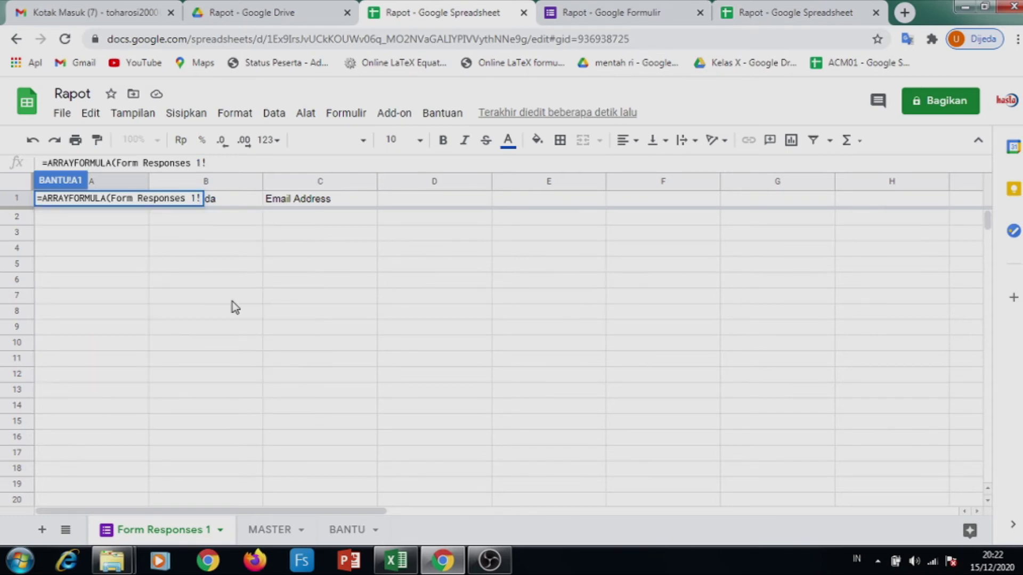
{"action": "type", "text": "A"}
{"action": "type", "text": "1:"}
{"action": "key", "text": "BackSpace"}
{"action": "key", "text": "BackSpace"}
{"action": "type", "text": ":C"}
{"action": "key", "text": "Return"}
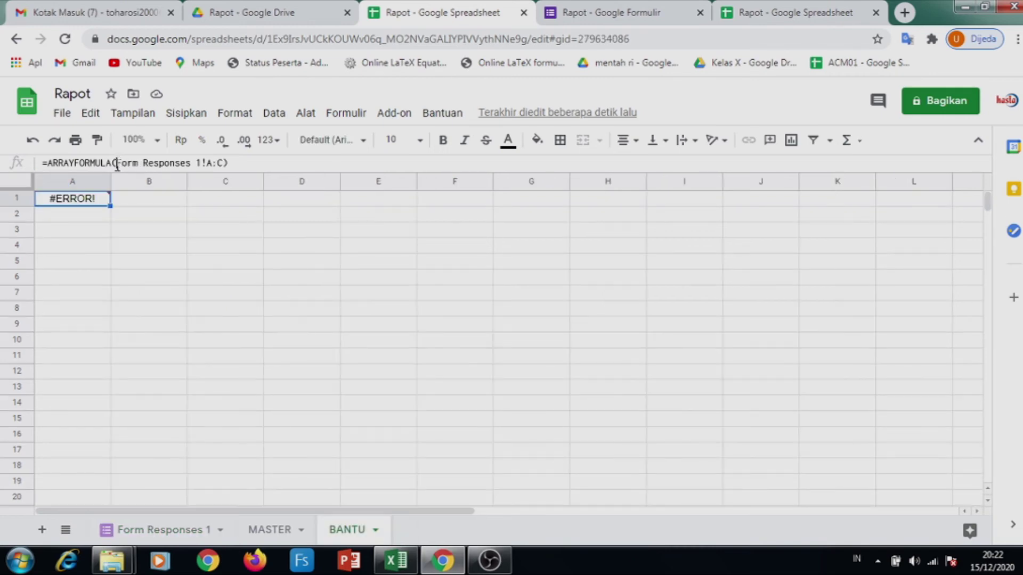
Quote the sheet name so A1 reads =ARRAYFORMULA('Form Responses 1'!A:C)
{"action": "left_click", "coordinate": [116, 162]}
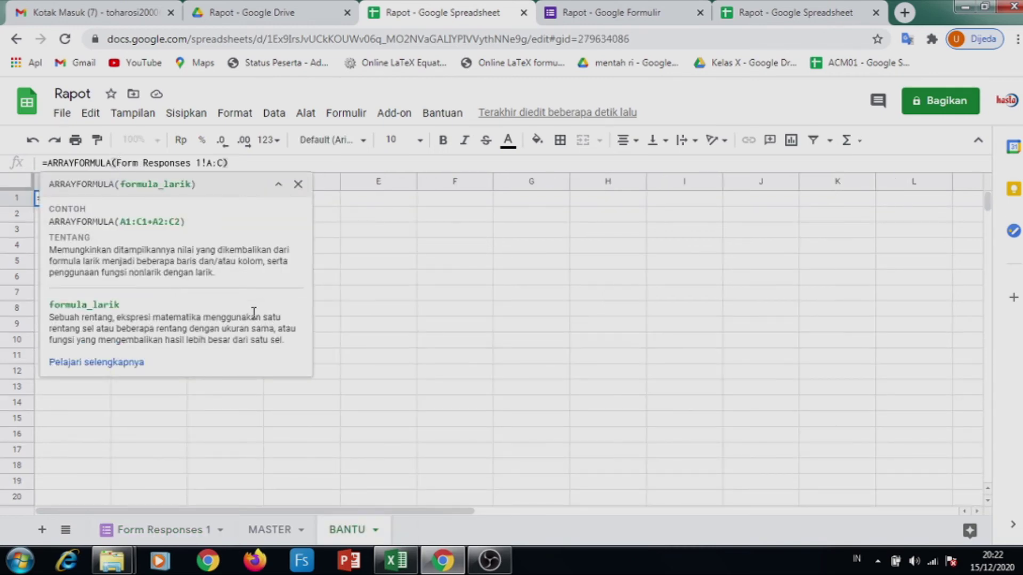
{"action": "type", "text": "'"}
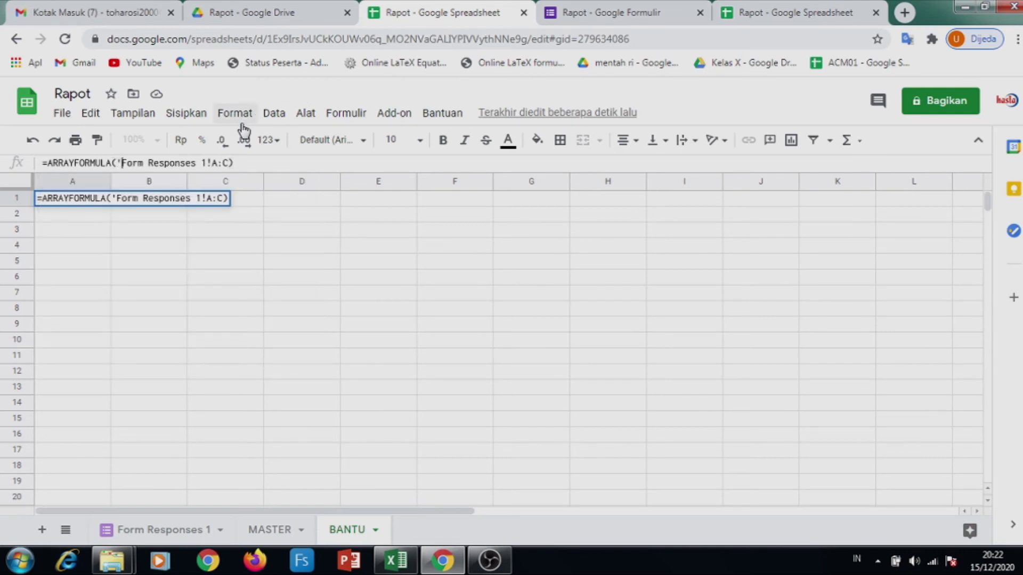
{"action": "left_click", "coordinate": [206, 162]}
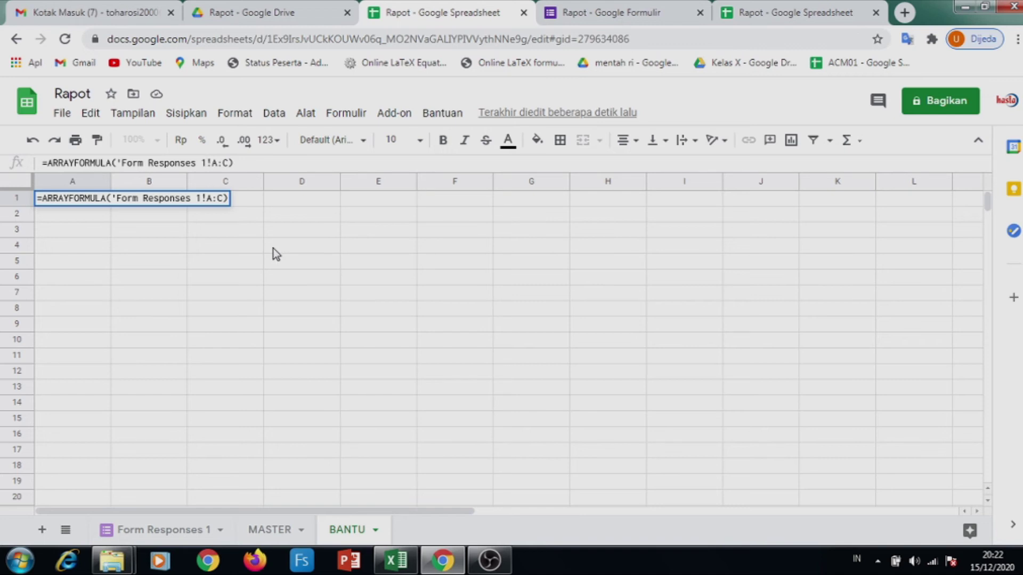
{"action": "type", "text": "'"}
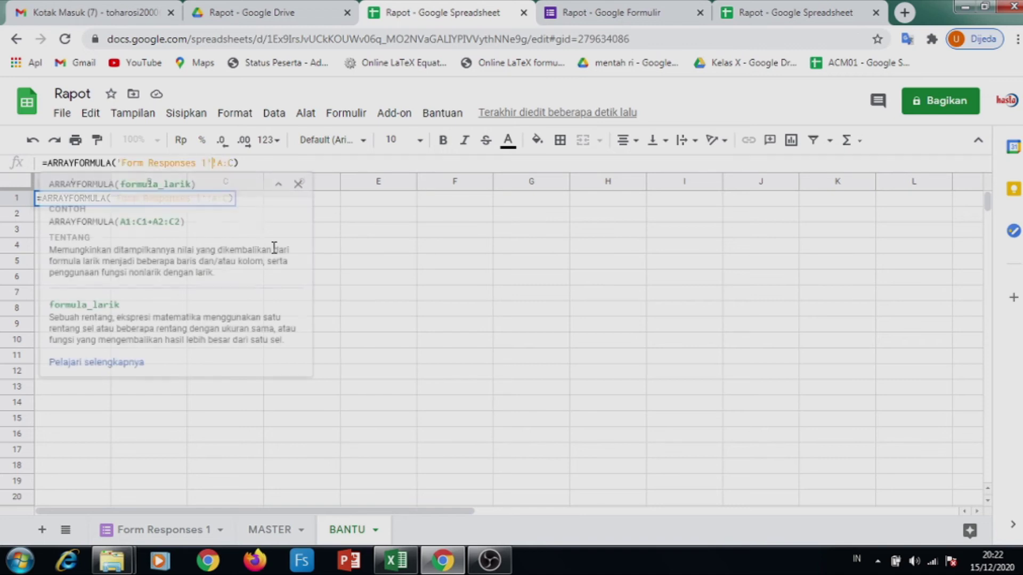
{"action": "key", "text": "Return"}
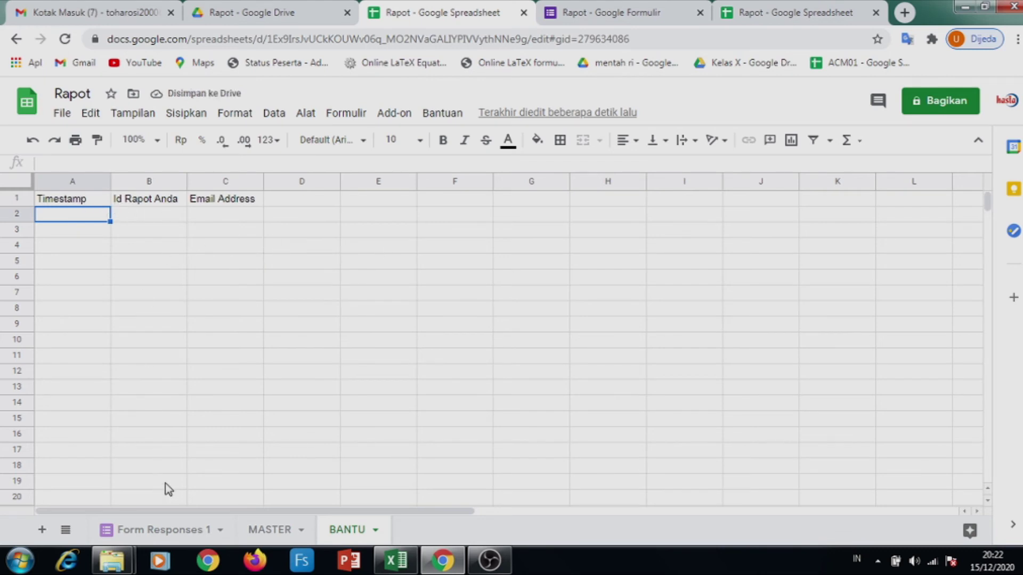
Type headers Nama Siswa in BANTU D1 and Kelas in E1, then view MASTER
{"action": "left_click", "coordinate": [156, 530]}
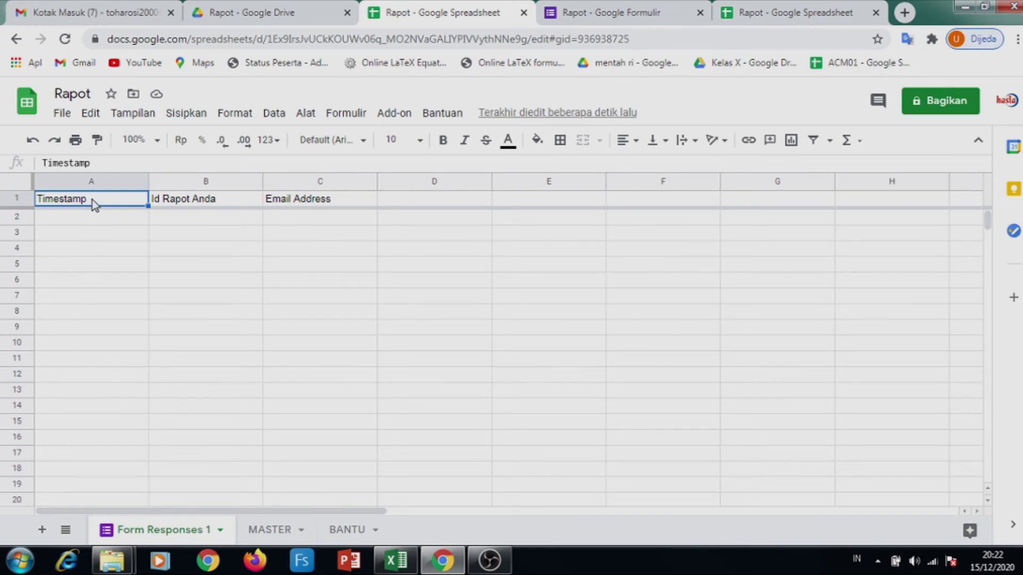
{"action": "left_click", "coordinate": [339, 539]}
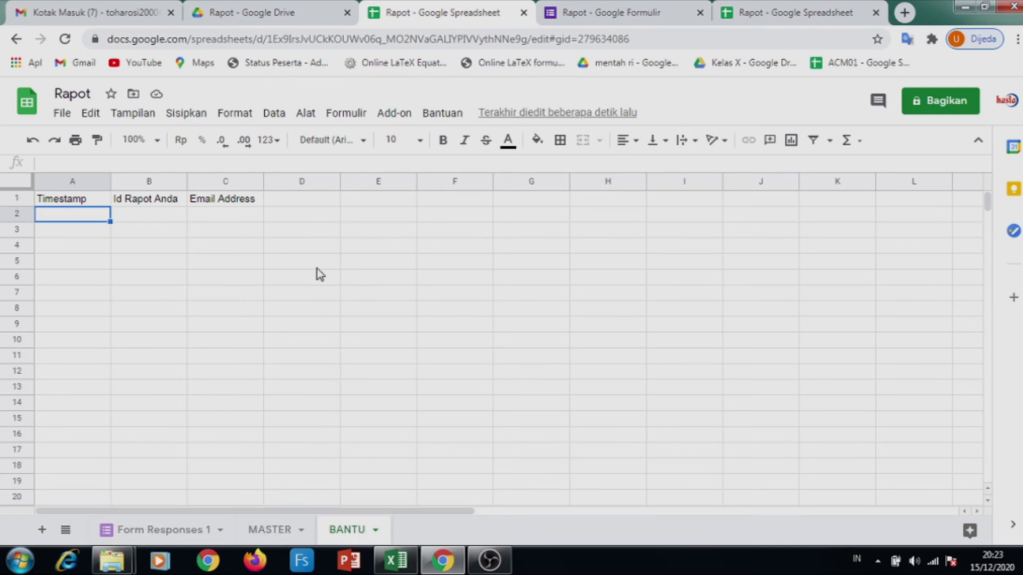
{"action": "left_click", "coordinate": [314, 204]}
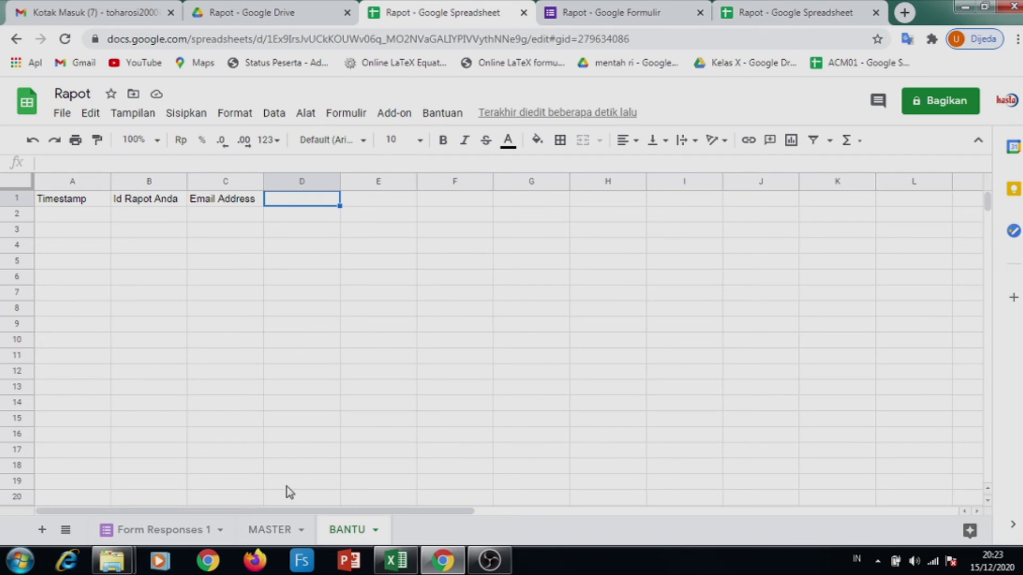
{"action": "type", "text": "=a"}
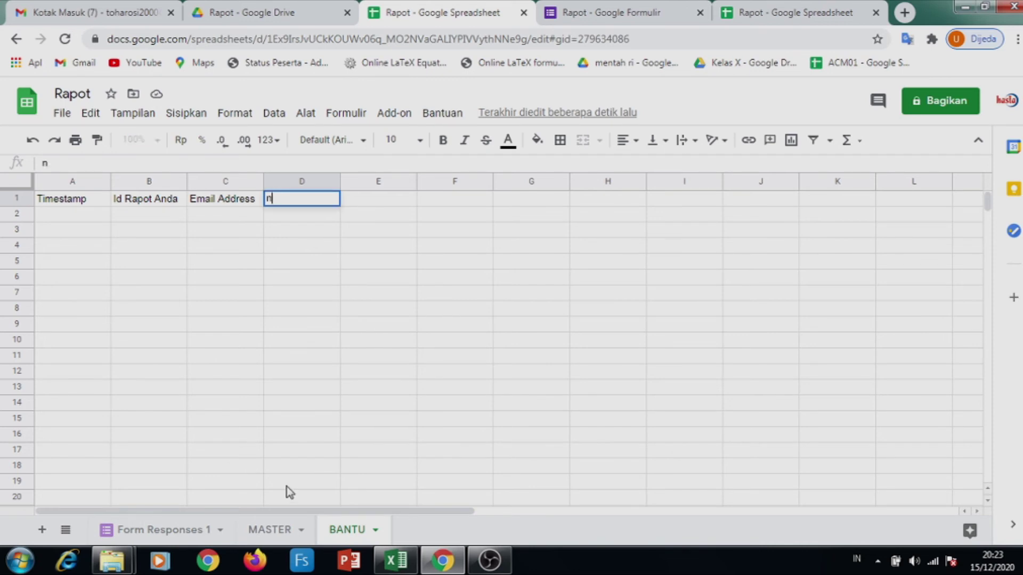
{"action": "key", "text": "BackSpace"}
{"action": "key", "text": "BackSpace"}
{"action": "type", "text": "Nama"}
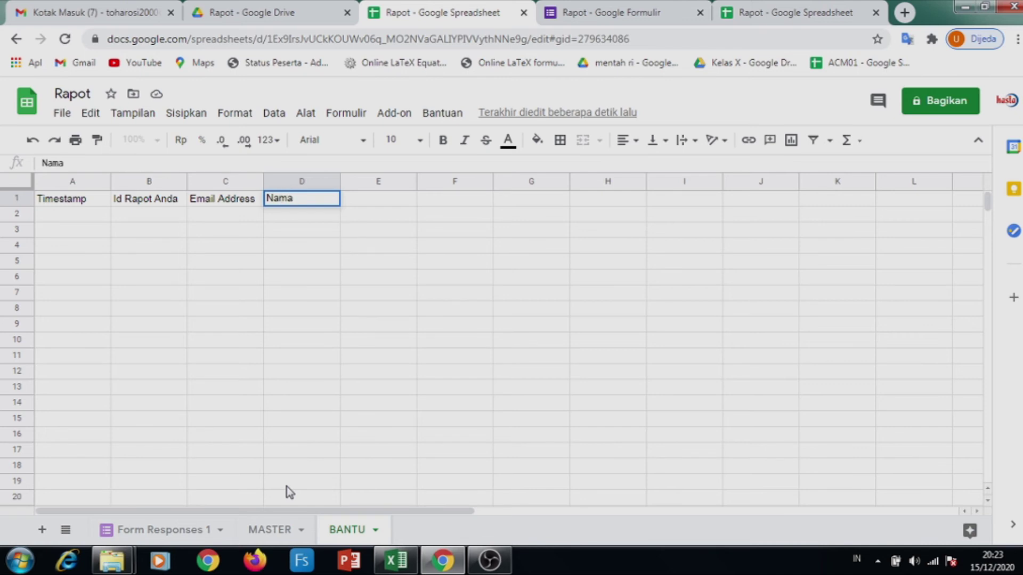
{"action": "type", "text": " Siswa"}
{"action": "key", "text": "Tab"}
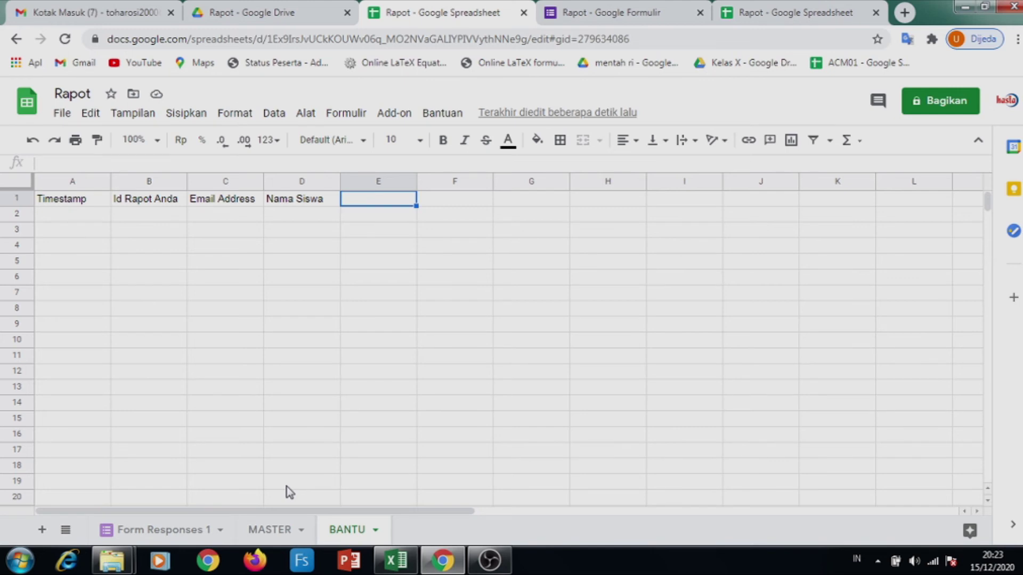
{"action": "type", "text": "Kelas"}
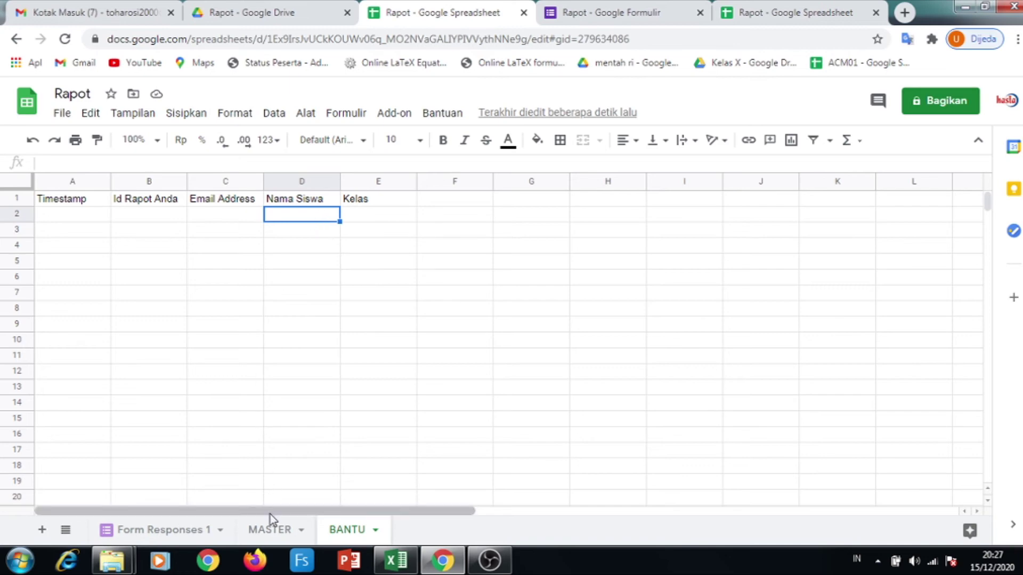
{"action": "left_click", "coordinate": [261, 535]}
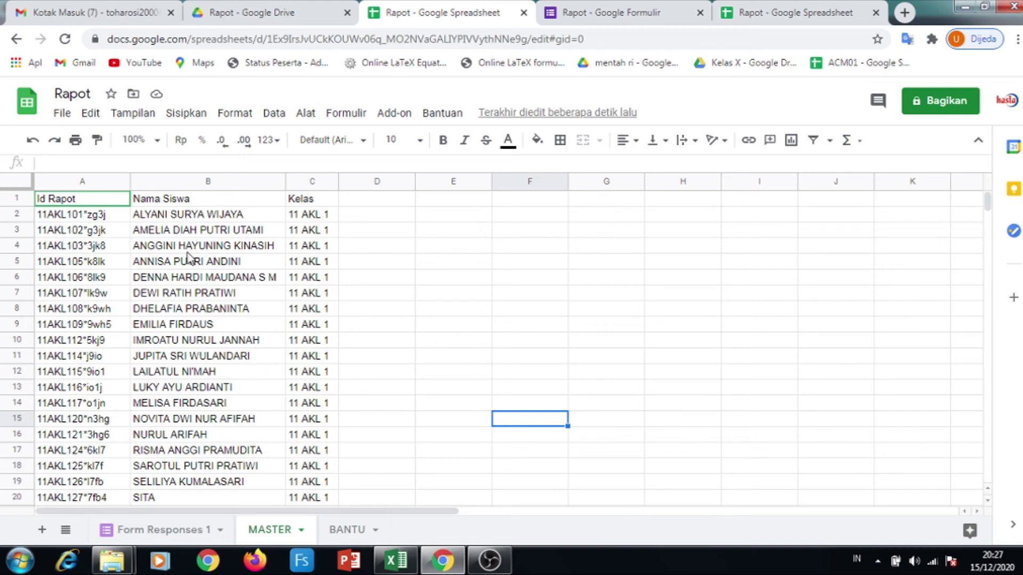
On the BANTU sheet, begin cell D2's formula with =ARRAYFORMULA(IFERROR( from autocomplete
{"action": "left_click", "coordinate": [172, 529]}
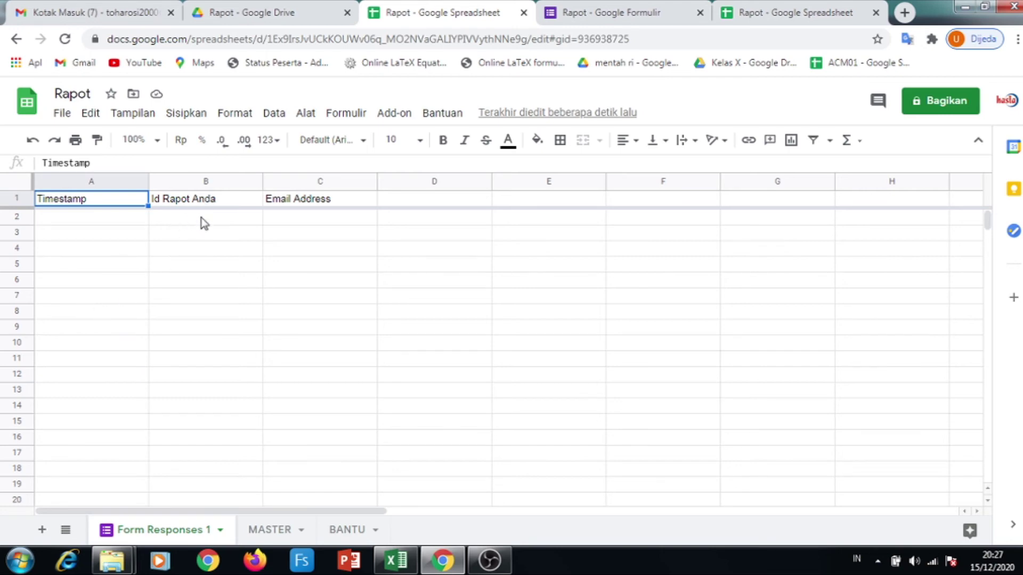
{"action": "left_click", "coordinate": [345, 530]}
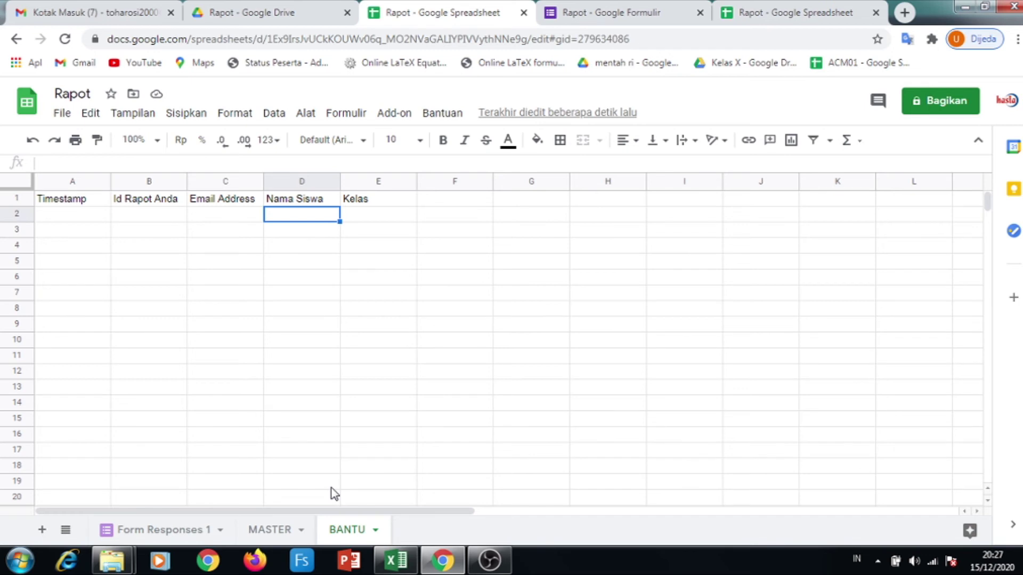
{"action": "type", "text": "=ARRA"}
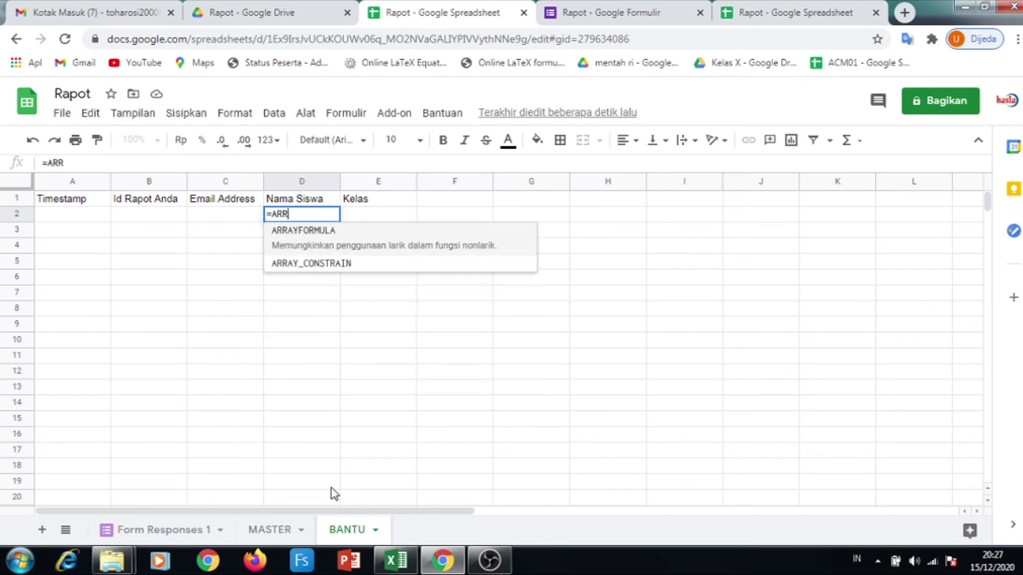
{"action": "left_click", "coordinate": [301, 232]}
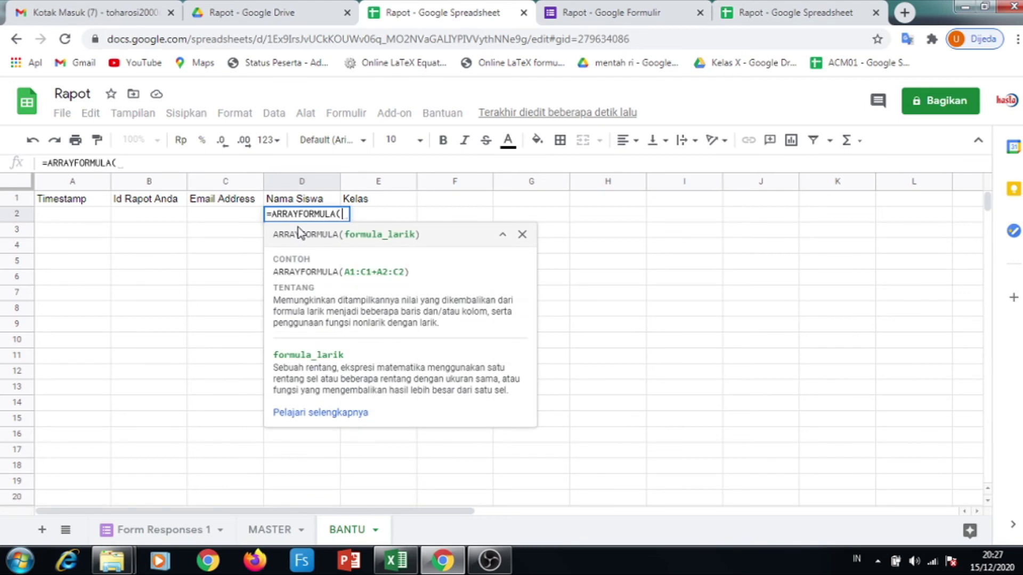
{"action": "type", "text": "IF"}
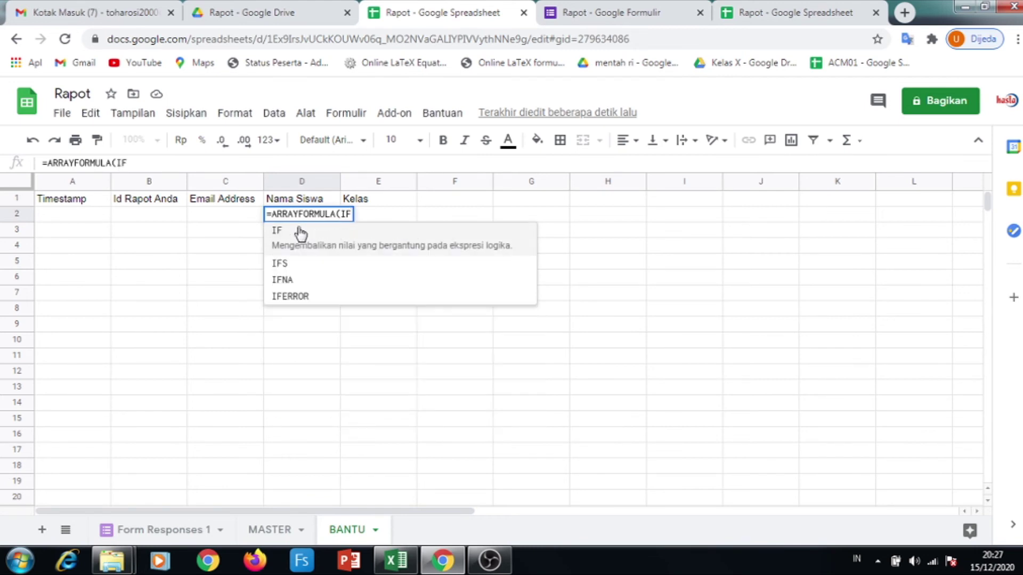
{"action": "type", "text": "ERROR("}
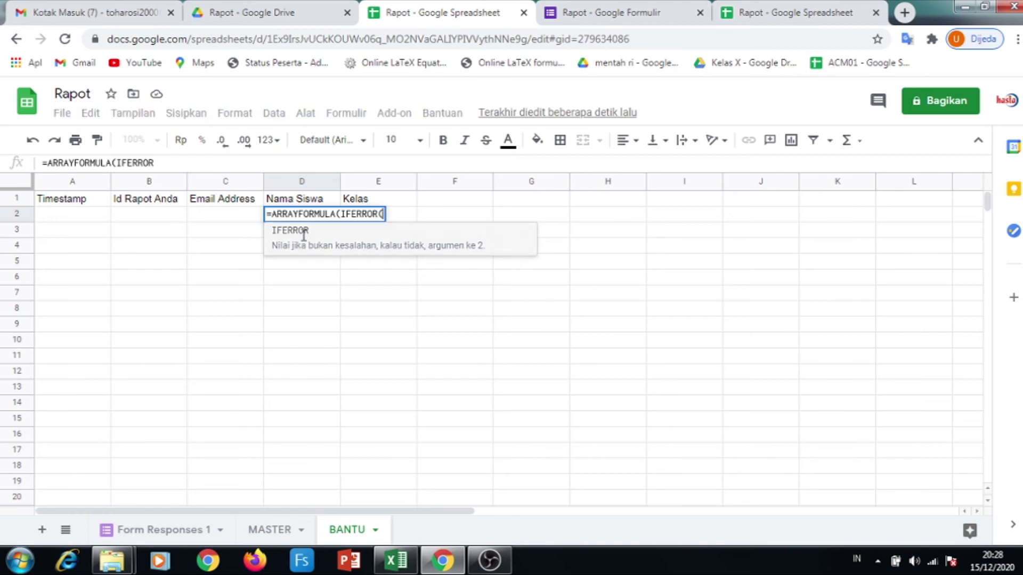
{"action": "left_click", "coordinate": [305, 237]}
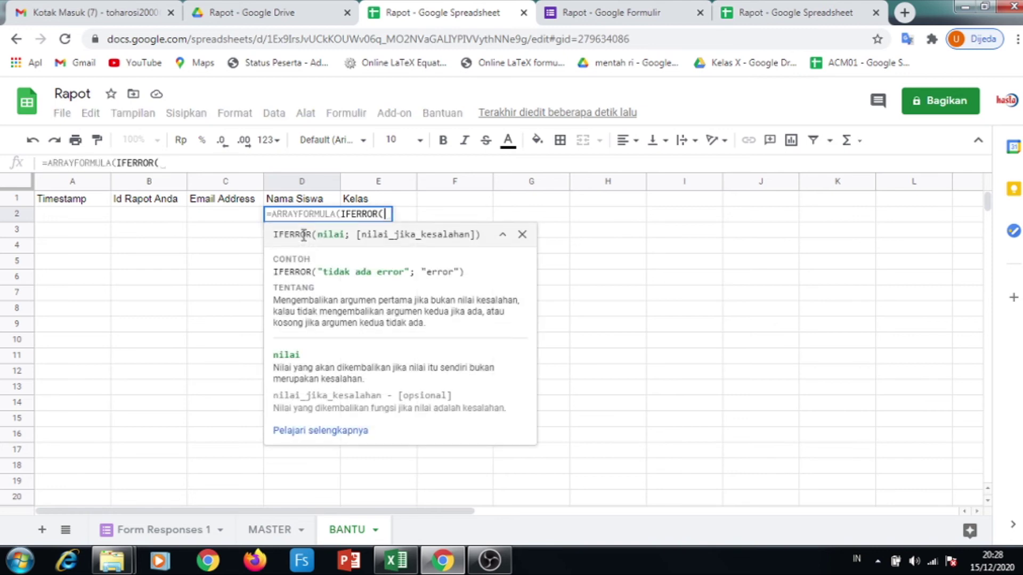
Add VLOOKUP(B2:B; inside the IFERROR as the lookup of column B
{"action": "type", "text": "VLOO"}
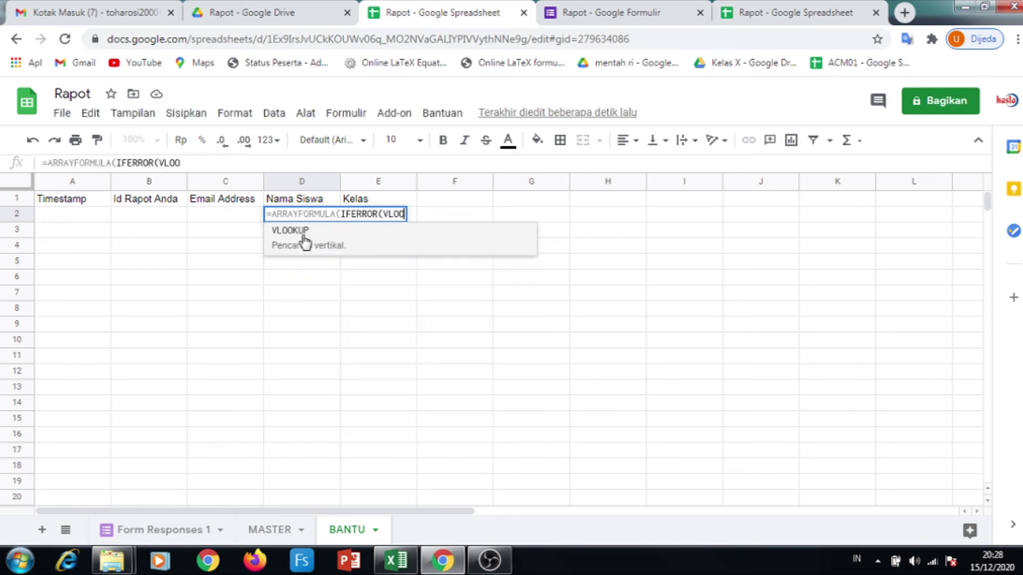
{"action": "type", "text": "KUP("}
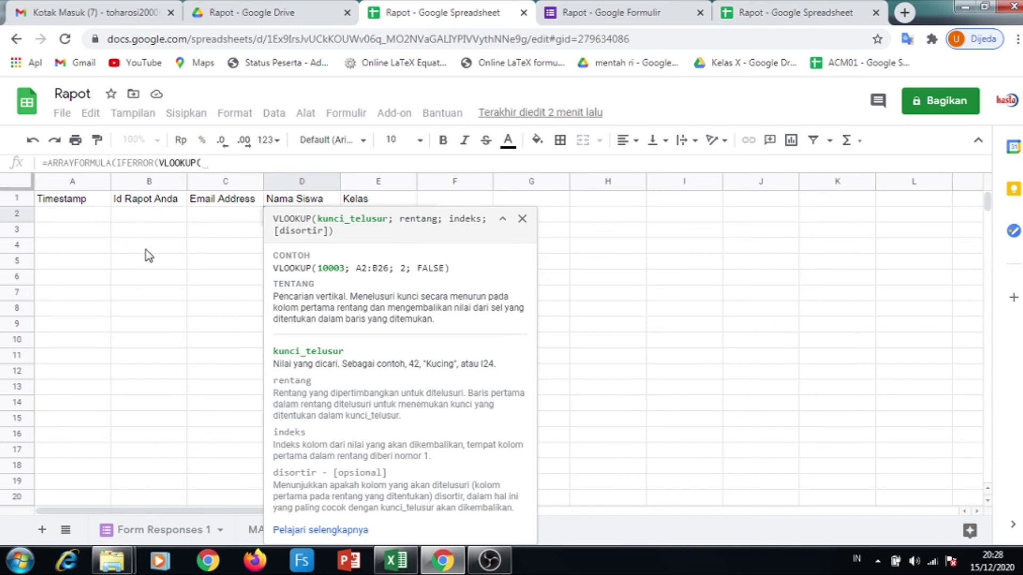
{"action": "type", "text": "B2"}
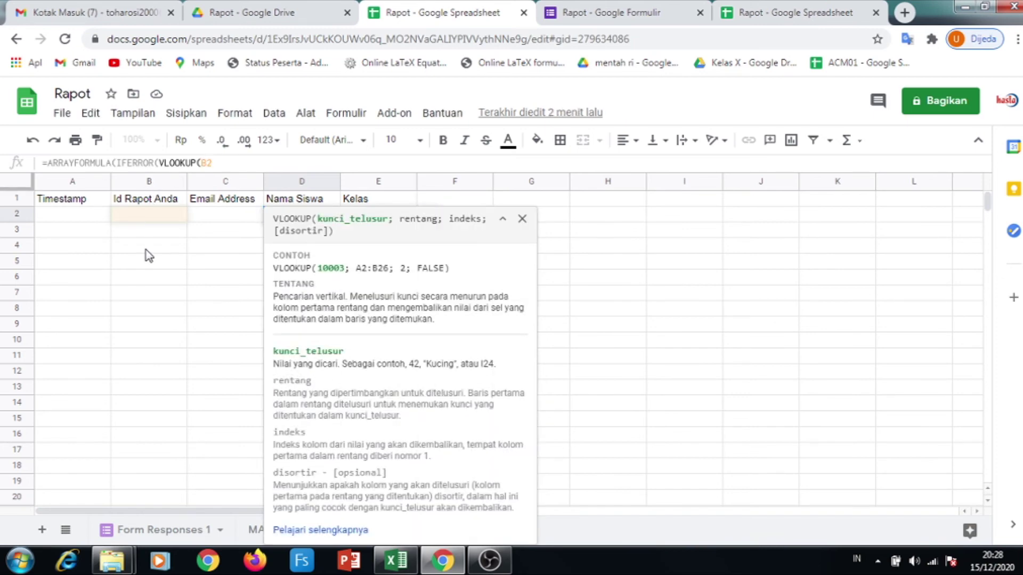
{"action": "type", "text": ":B"}
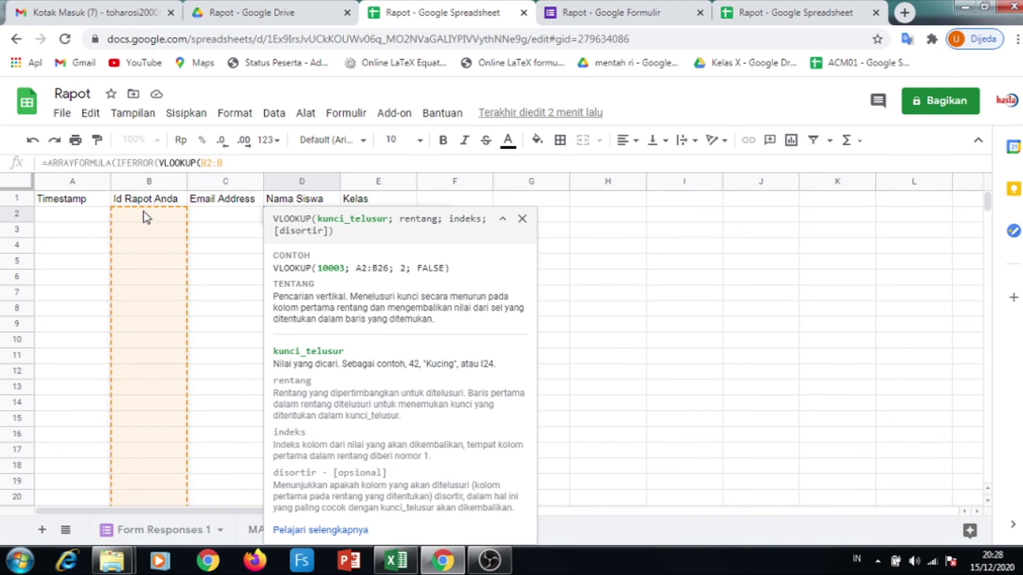
{"action": "left_click", "coordinate": [238, 161]}
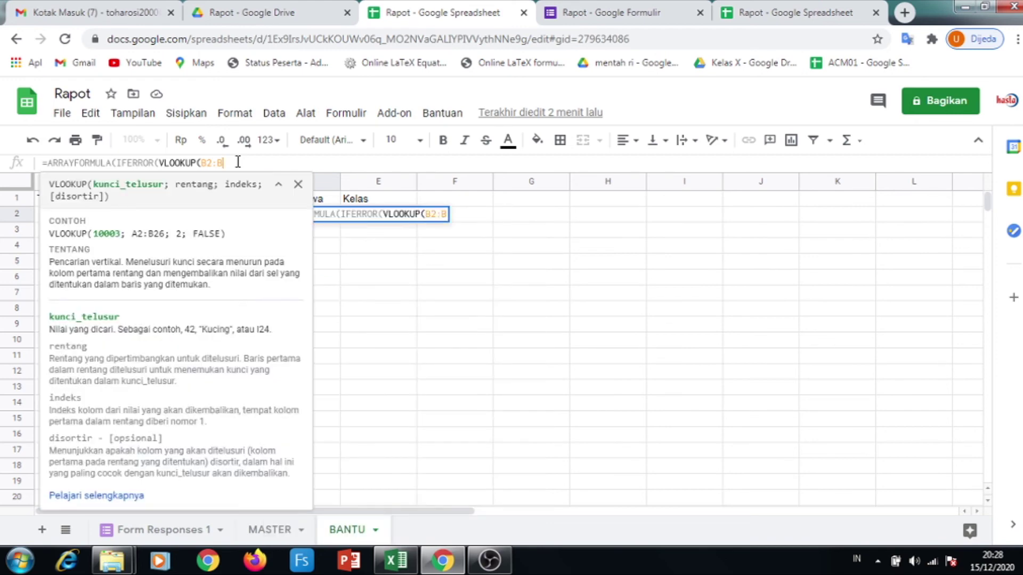
{"action": "type", "text": ";"}
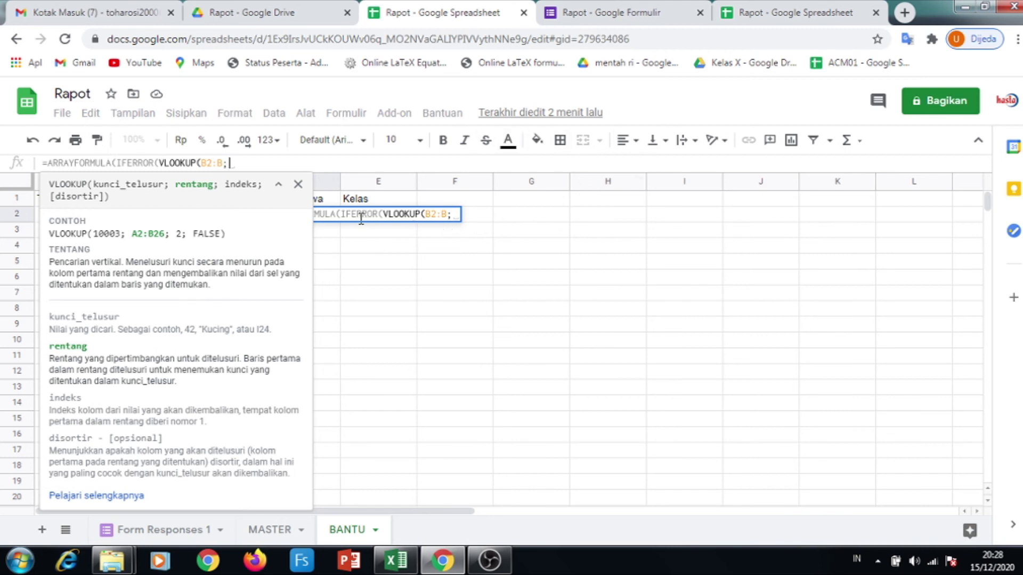
{"action": "key", "text": "ctrl+equal"}
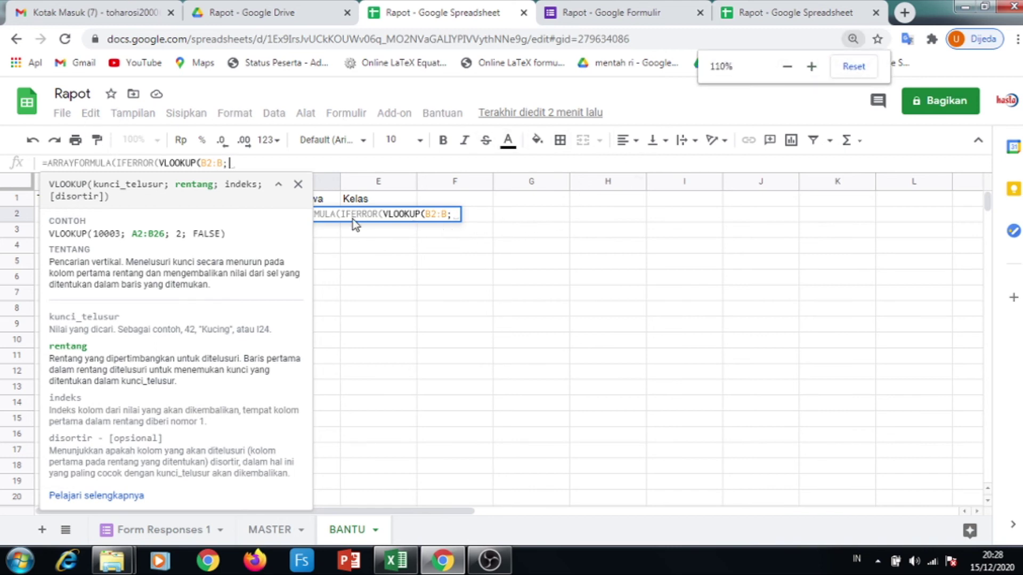
Add MASTER!A2:C; as the VLOOKUP range, then dismiss the VLOOKUP help card
{"action": "key", "text": "ctrl+equal"}
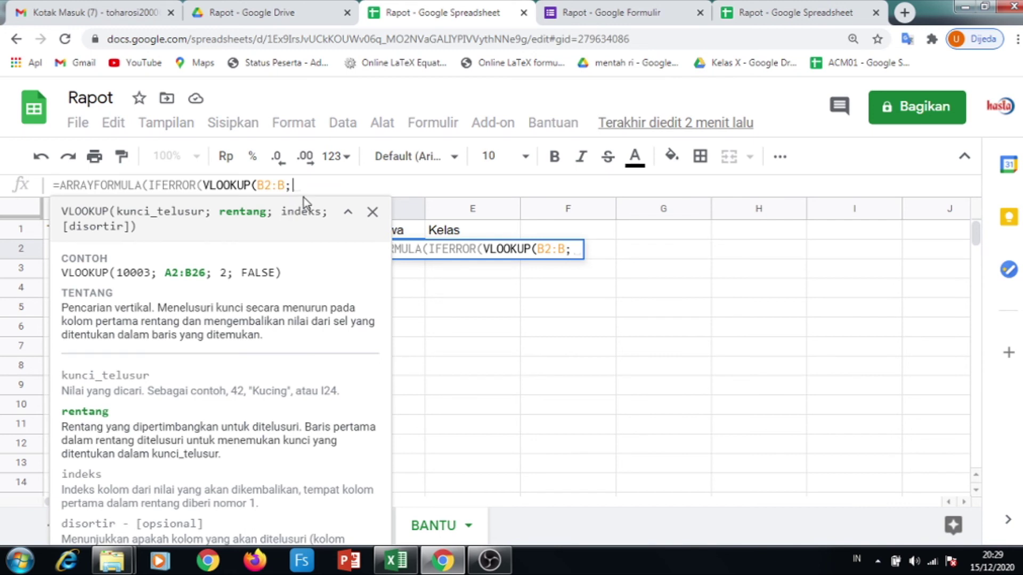
{"action": "type", "text": "MASTER"}
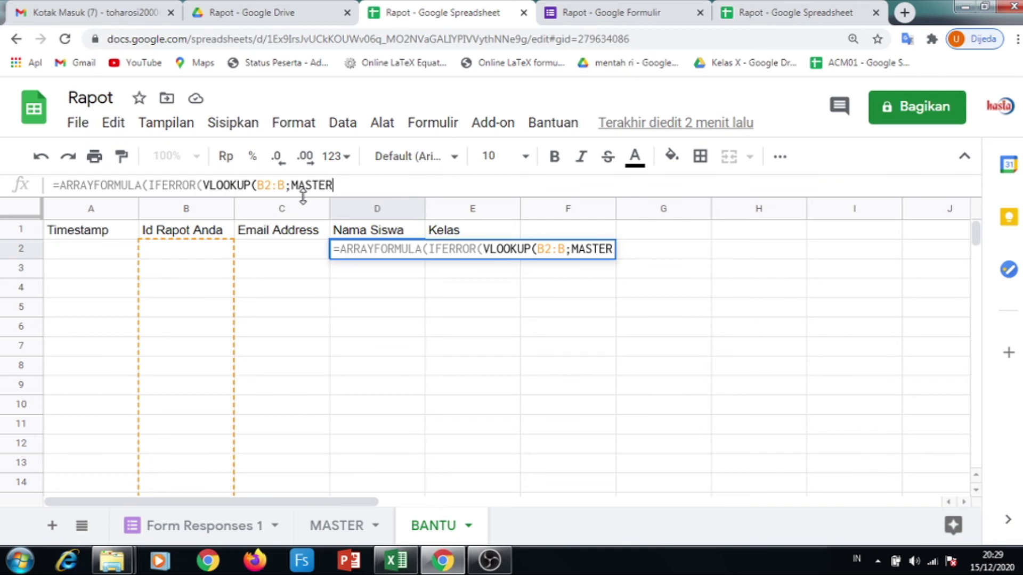
{"action": "type", "text": "!"}
{"action": "type", "text": "A2"}
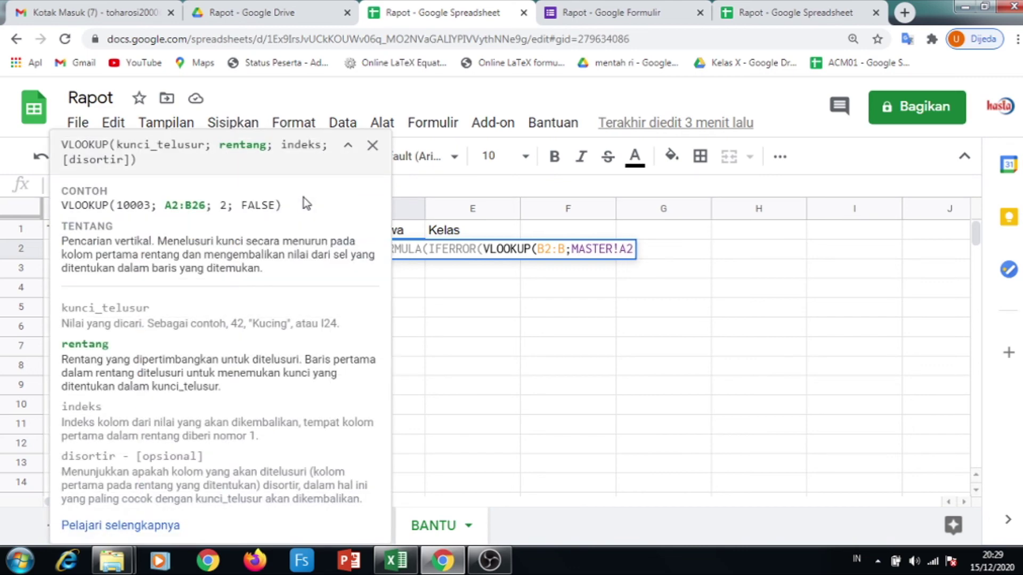
{"action": "type", "text": ":C"}
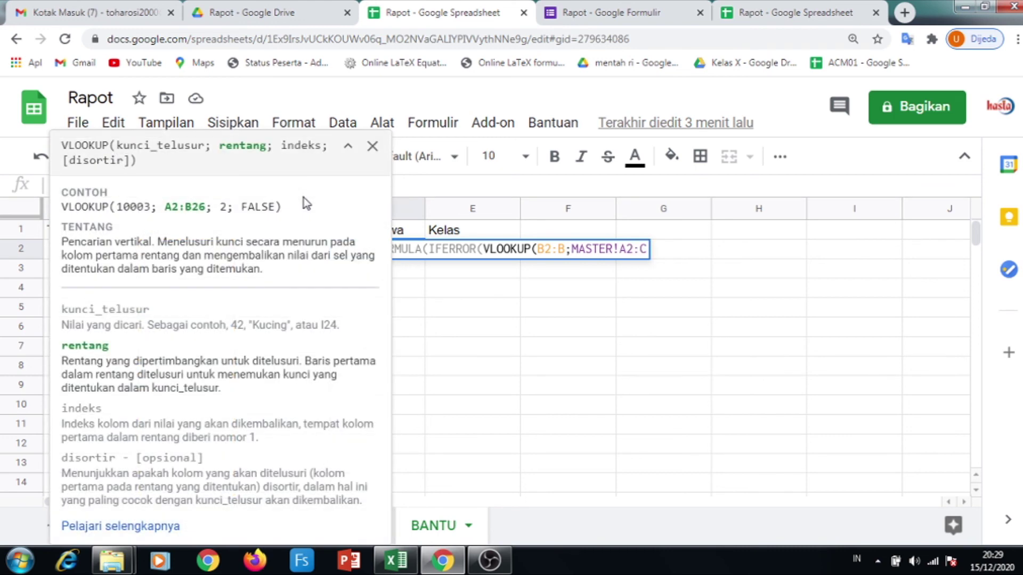
{"action": "type", "text": ";"}
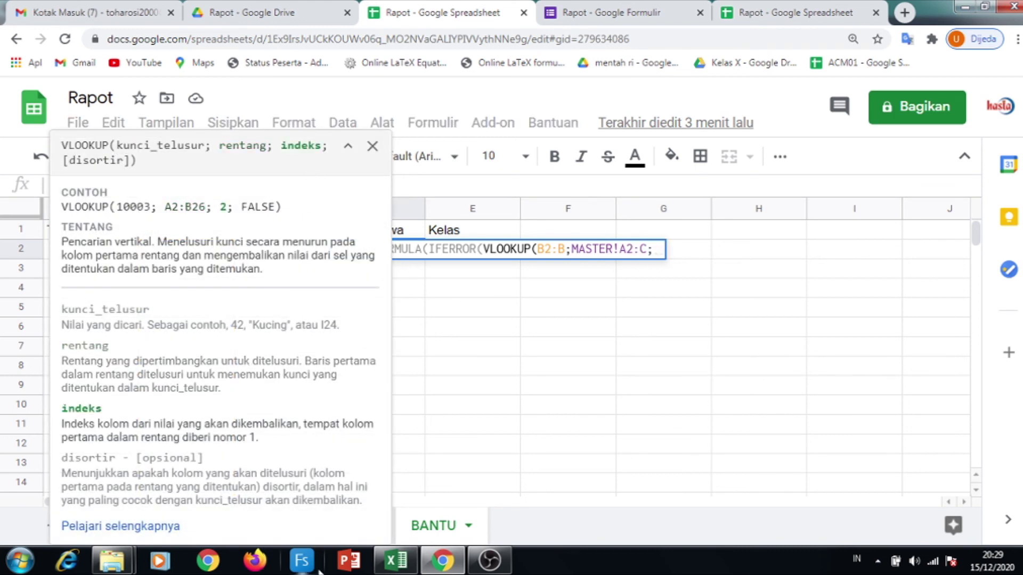
{"action": "left_click", "coordinate": [372, 146]}
Finish D2 as =ARRAYFORMULA(IFERROR(VLOOKUP(B2:B;MASTER!A2:C;2;FALSE);"")) and enter it
{"action": "left_click", "coordinate": [352, 527]}
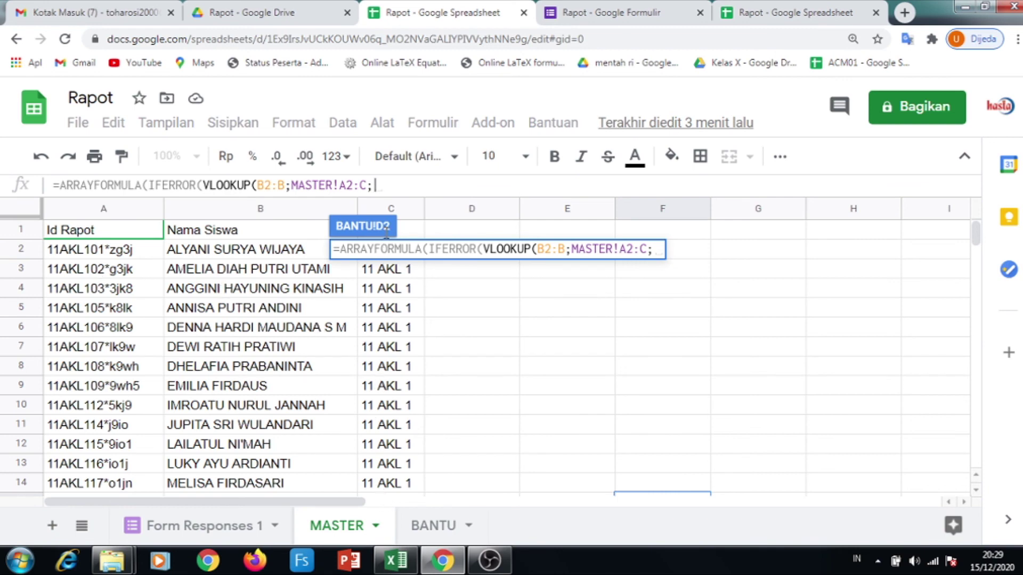
{"action": "type", "text": "2"}
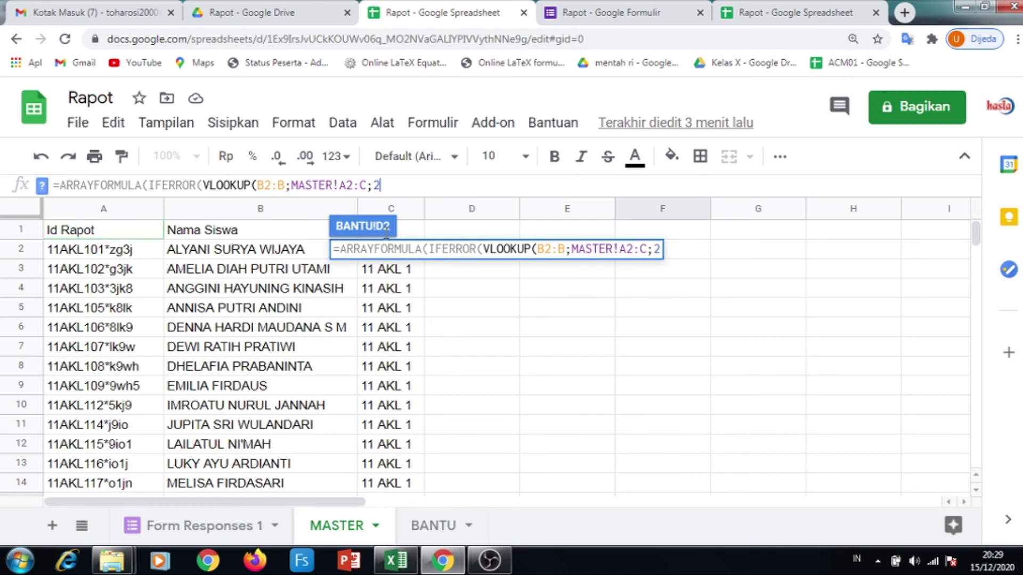
{"action": "type", "text": ";"}
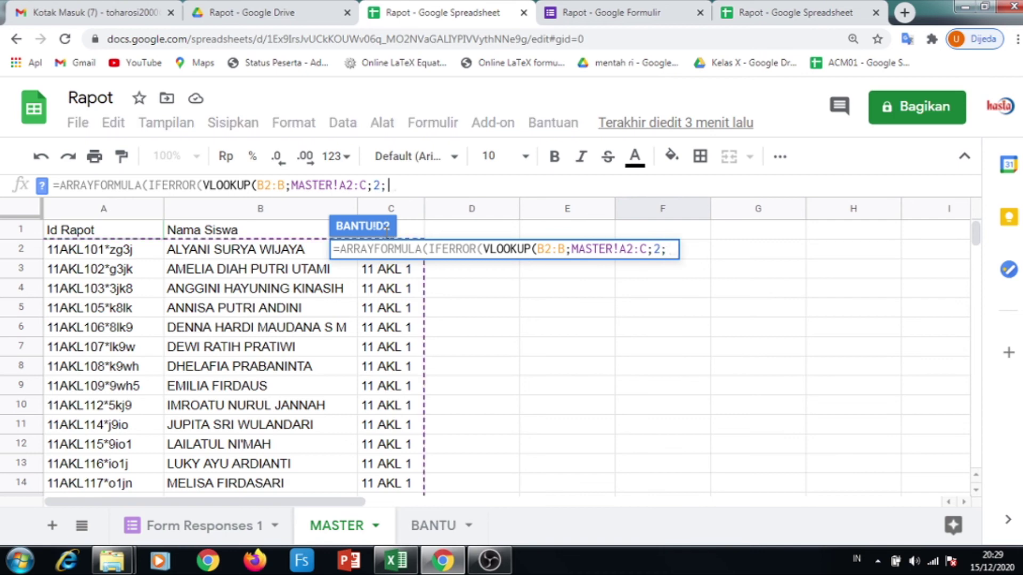
{"action": "type", "text": "FALSE"}
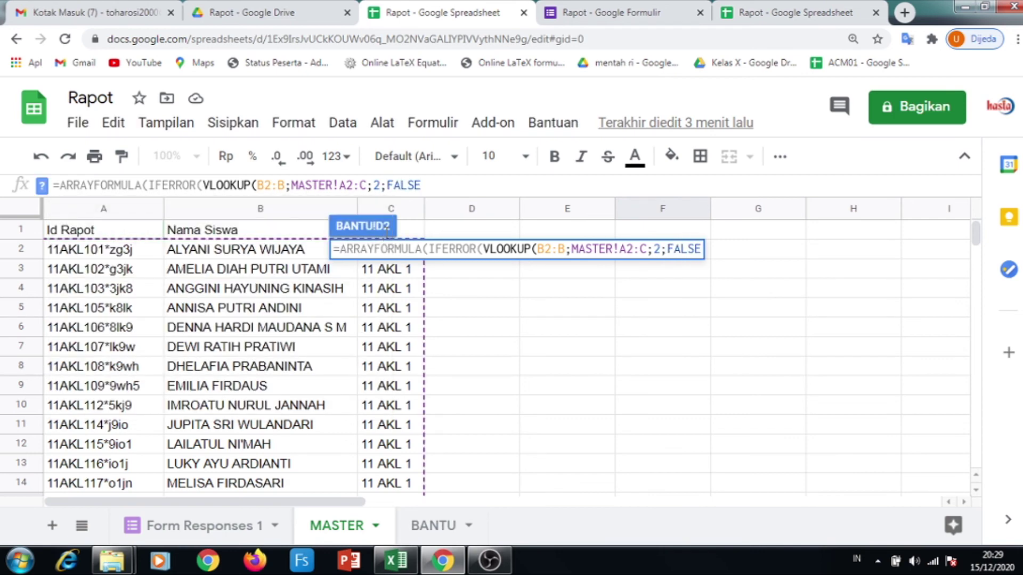
{"action": "type", "text": ")"}
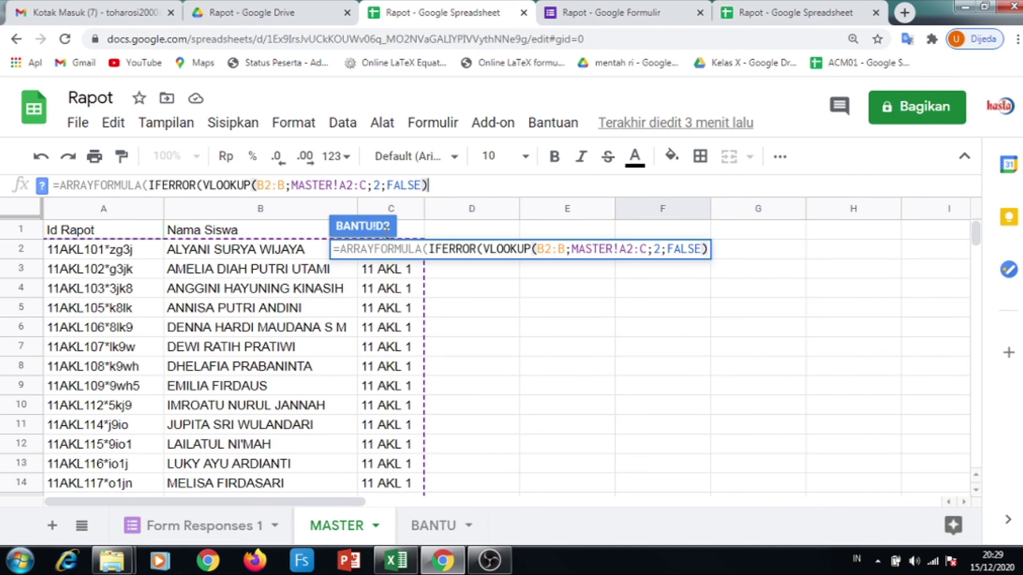
{"action": "type", "text": ";"}
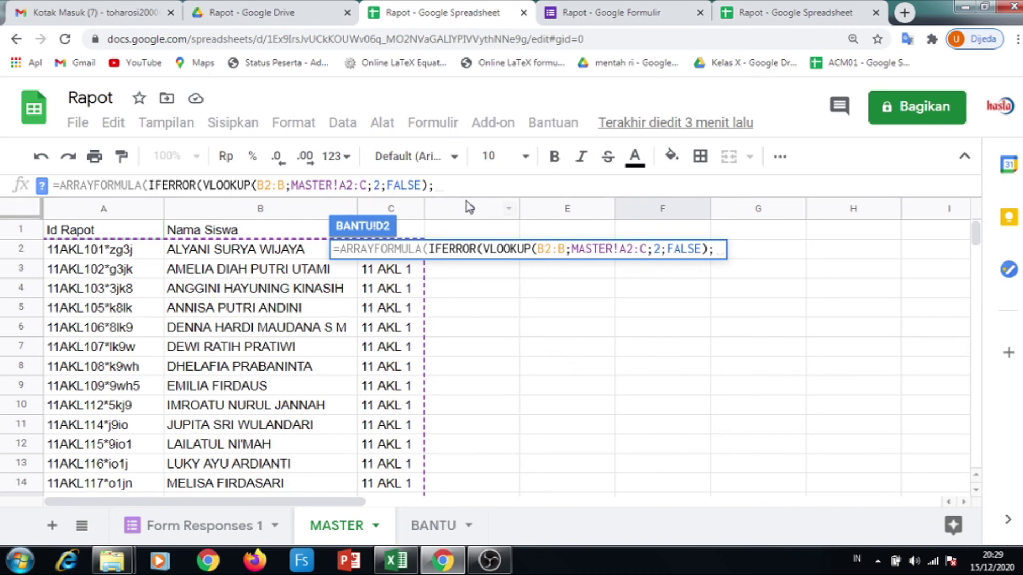
{"action": "type", "text": "\"\""}
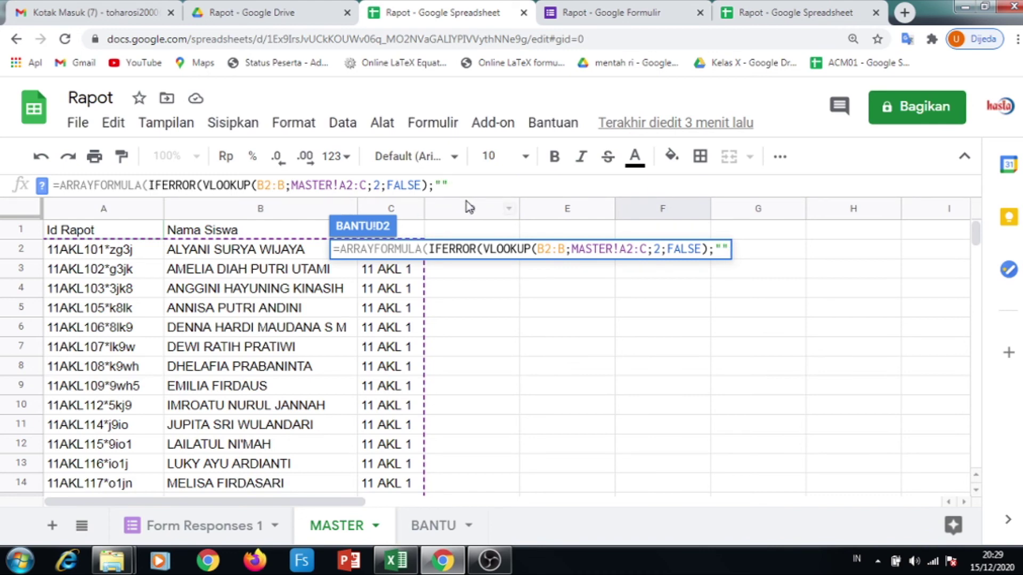
{"action": "type", "text": "))"}
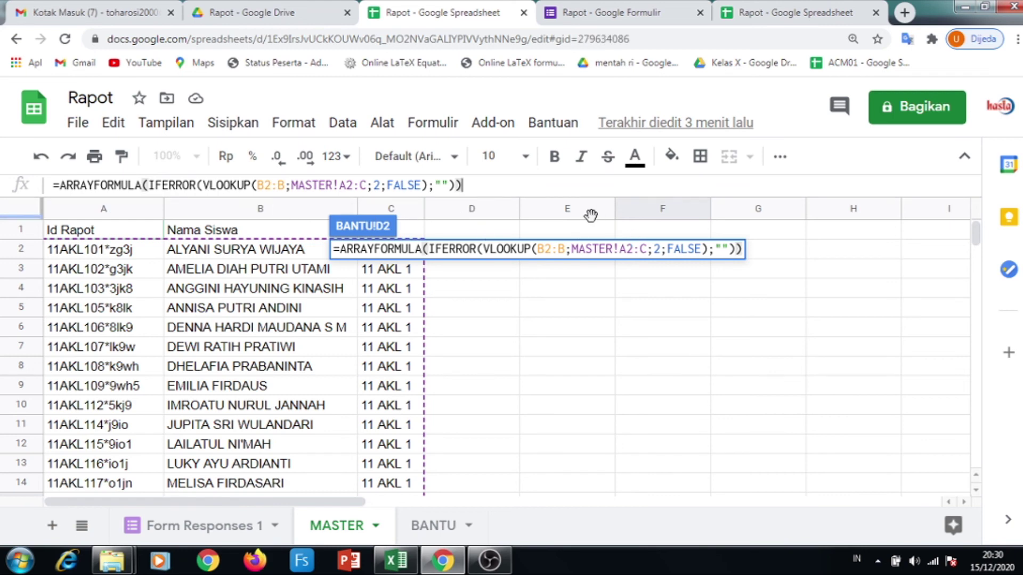
{"action": "key", "text": "Return"}
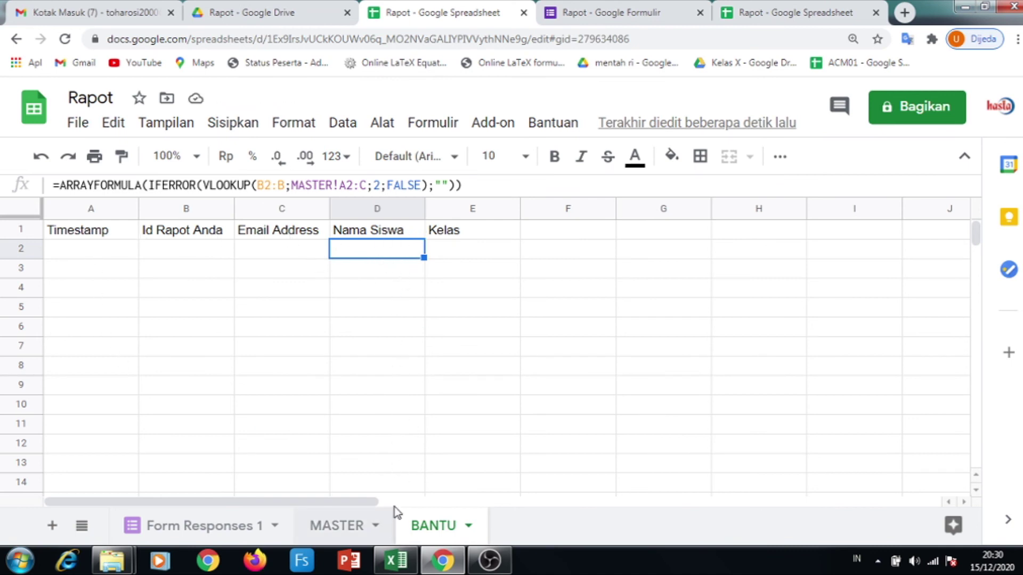
Copy the full Nama Siswa lookup formula text out of cell D2
{"action": "left_click", "coordinate": [455, 247]}
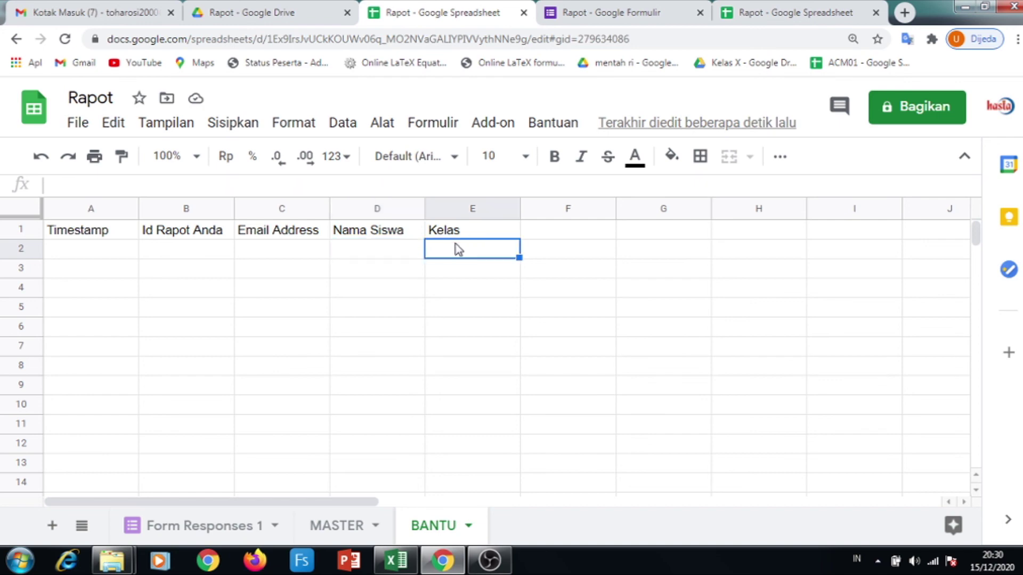
{"action": "left_click", "coordinate": [389, 254]}
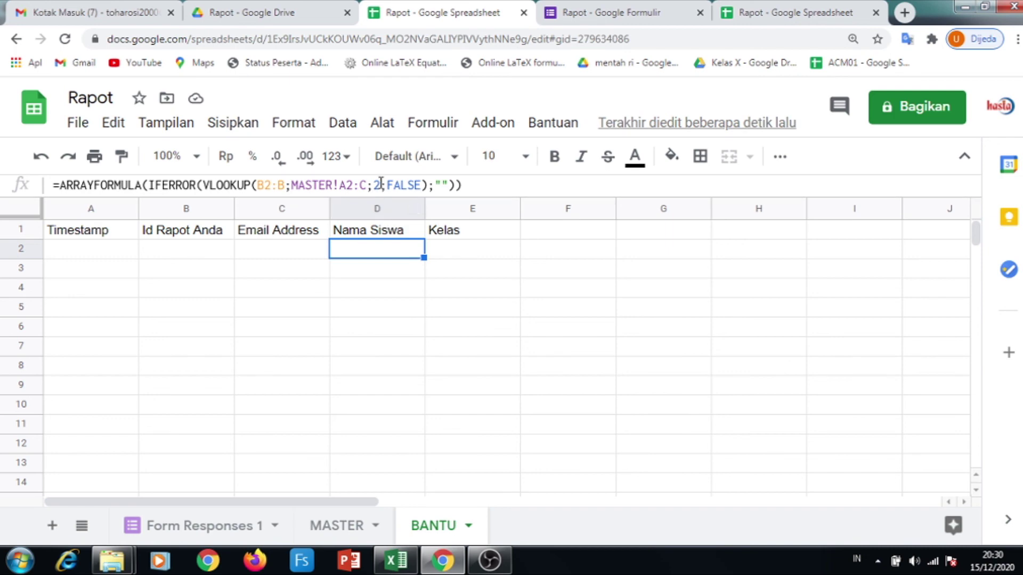
{"action": "left_click", "coordinate": [341, 543]}
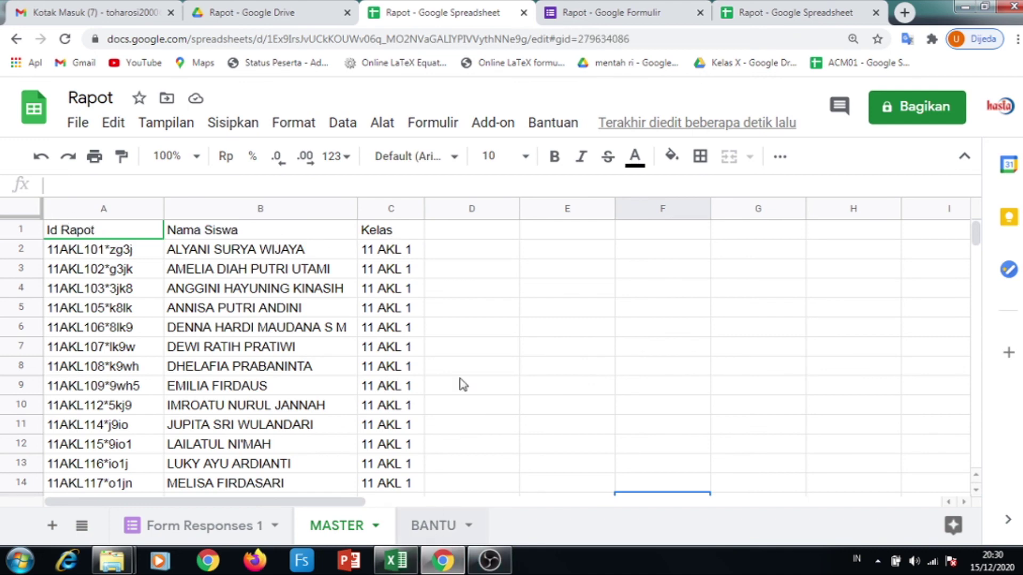
{"action": "key", "text": "ctrl+shift+Page_Down"}
{"action": "left_click_drag", "start_coordinate": [462, 185], "coordinate": [49, 188]}
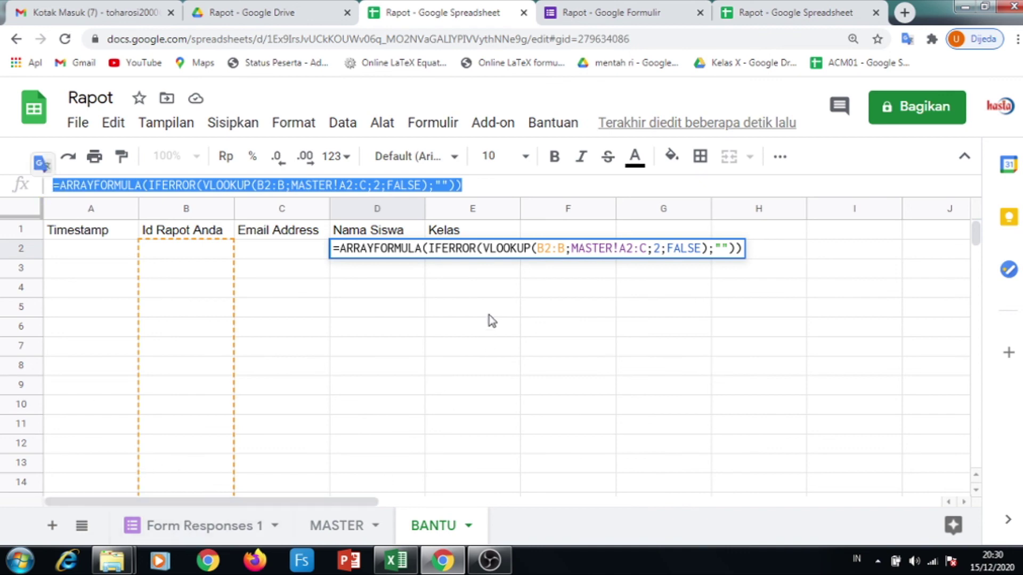
{"action": "key", "text": "ctrl+x"}
{"action": "left_click", "coordinate": [479, 281]}
Paste the formula into E2 and change the column index from 2 to 3 for Kelas
{"action": "left_click", "coordinate": [473, 253]}
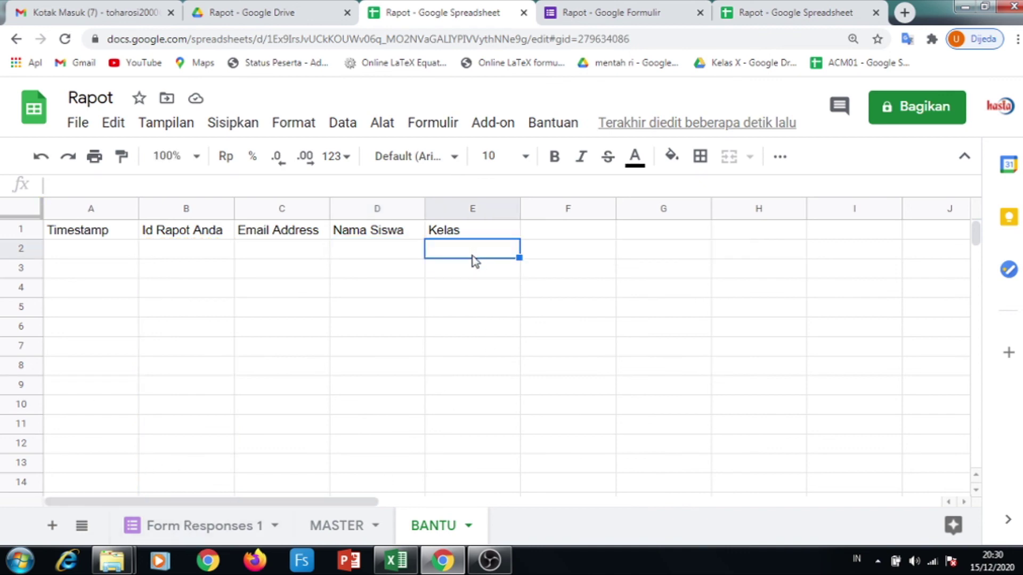
{"action": "key", "text": "ctrl+v"}
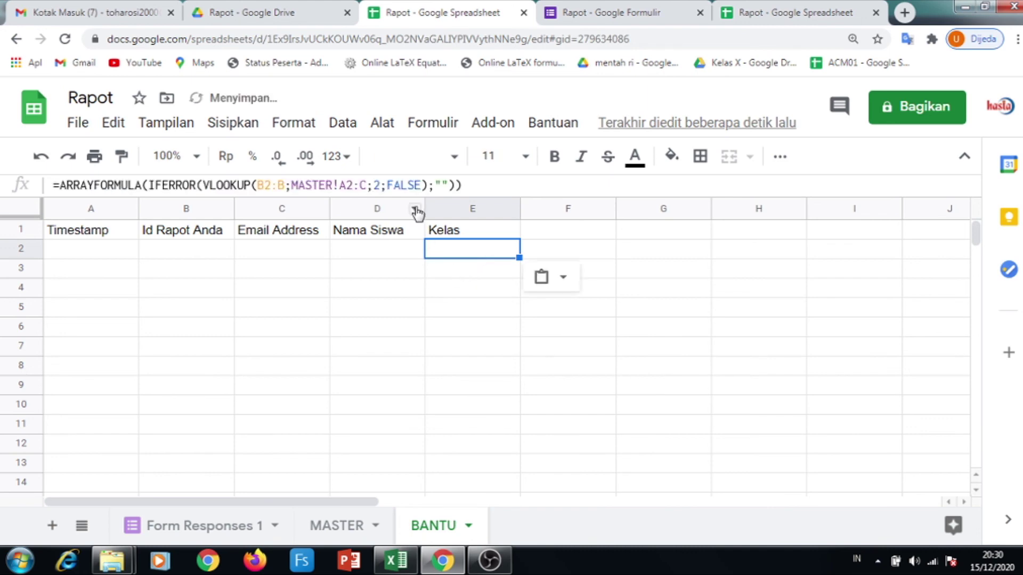
{"action": "left_click", "coordinate": [381, 185]}
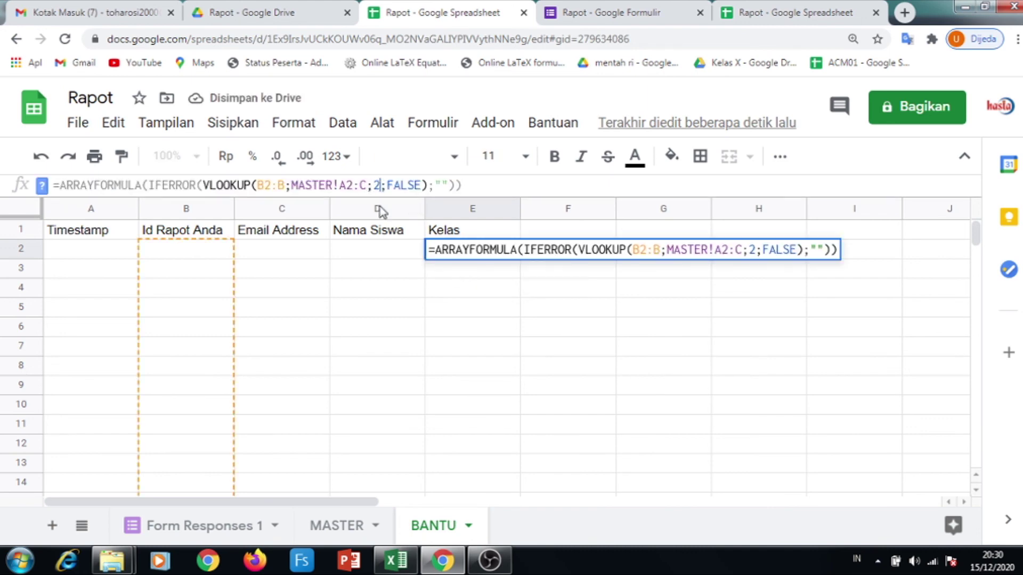
{"action": "key", "text": "BackSpace"}
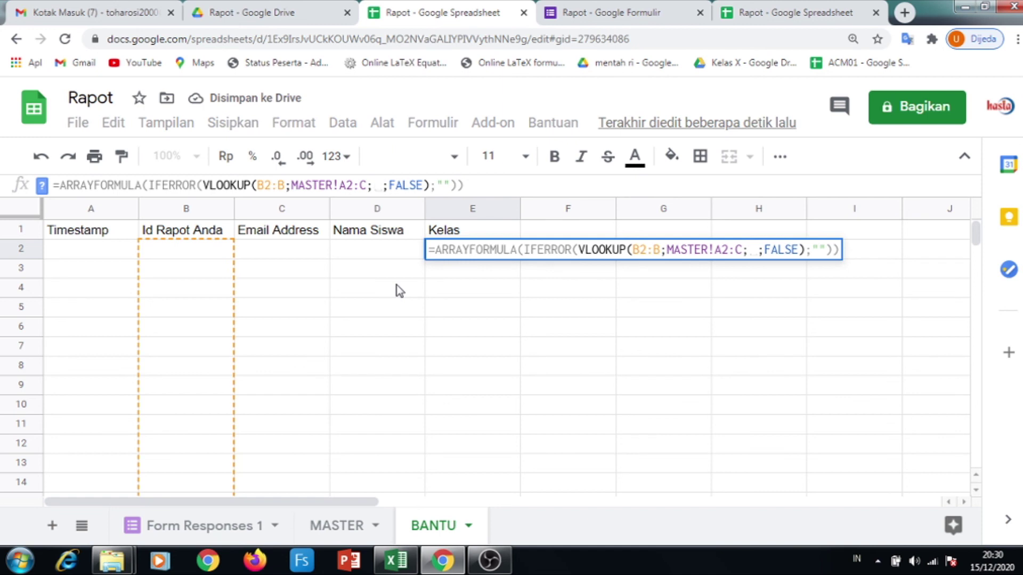
{"action": "type", "text": "3"}
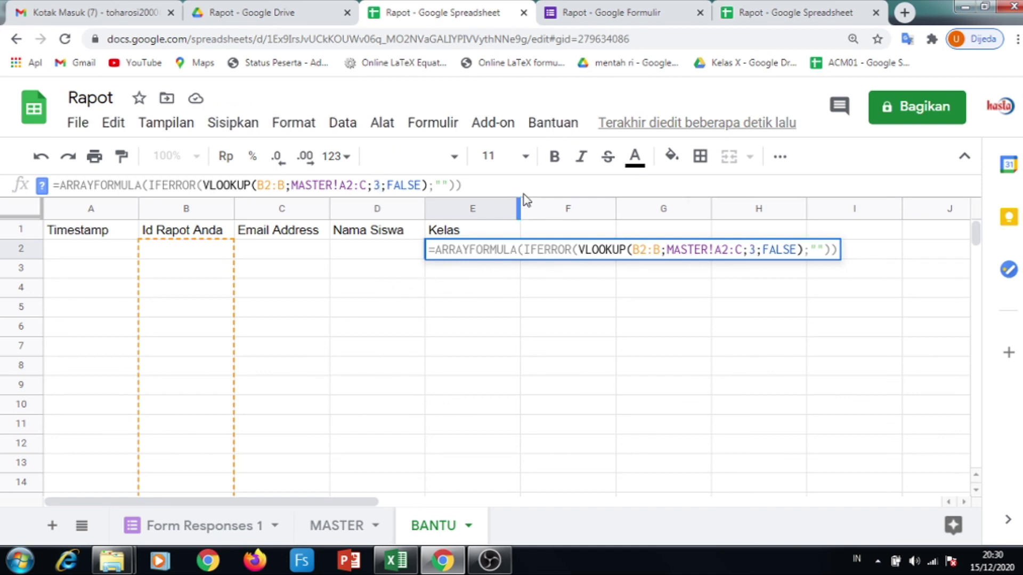
{"action": "key", "text": "Return"}
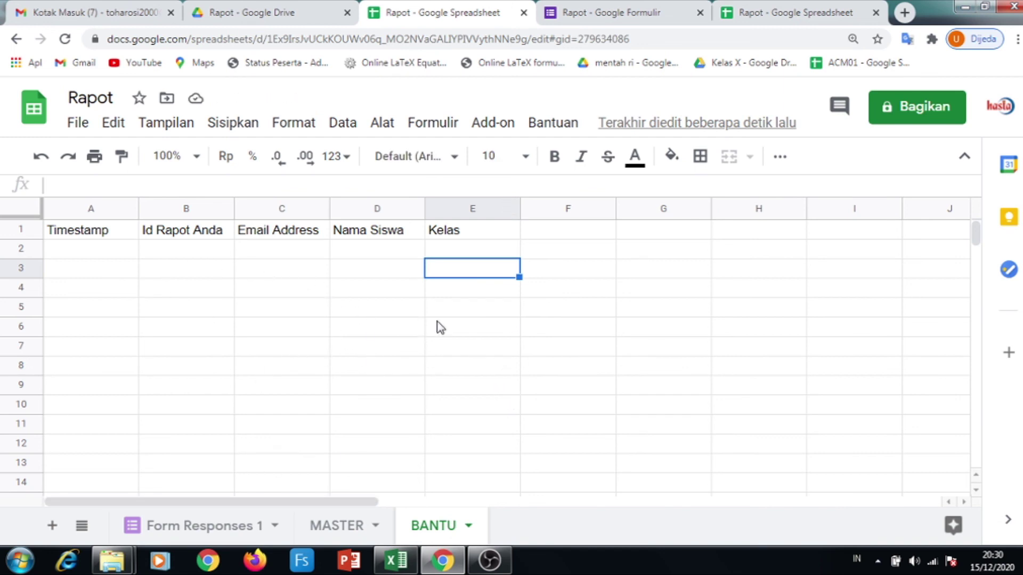
Preview the Rapot Ujian form and submit a test response with an e-mail and a student's Id Rapot
{"action": "left_click", "coordinate": [640, 15]}
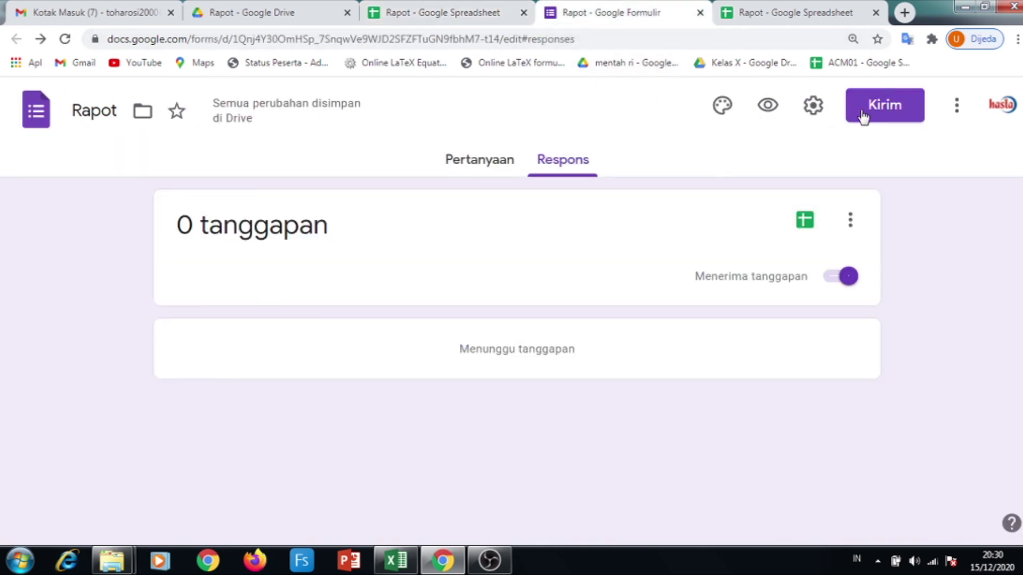
{"action": "left_click", "coordinate": [767, 105]}
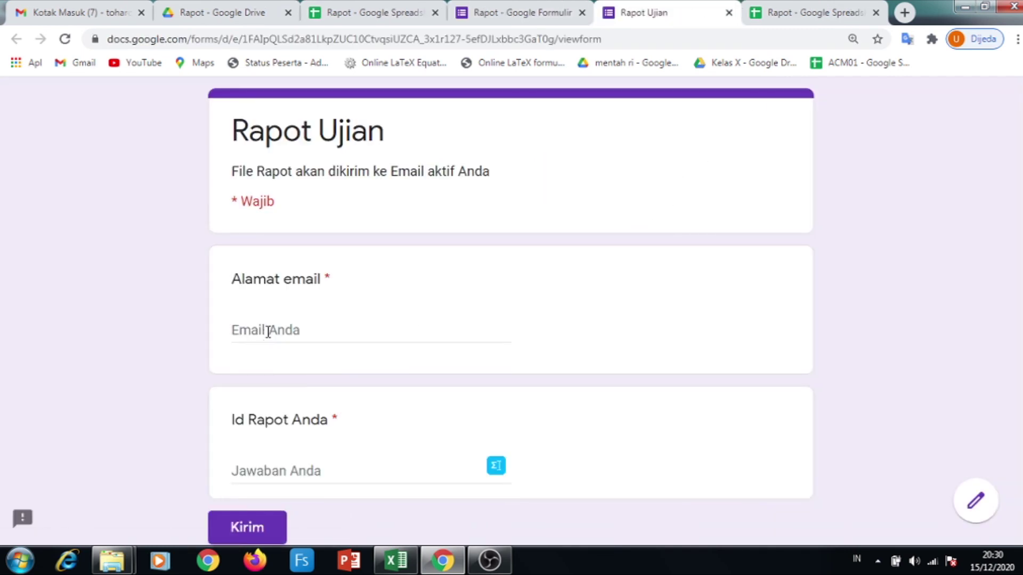
{"action": "left_click", "coordinate": [269, 332]}
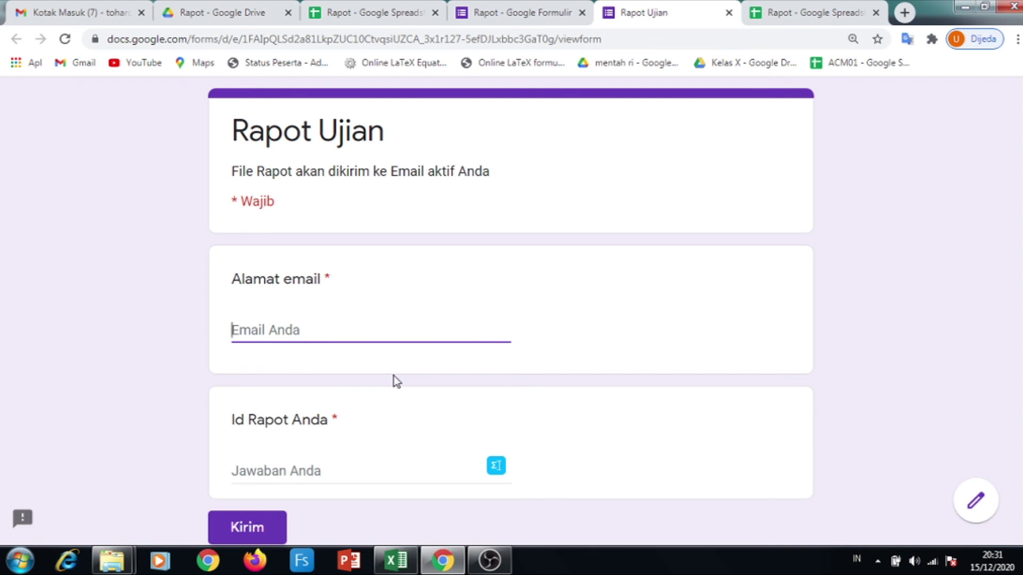
{"action": "type", "text": "dkafjkldjf"}
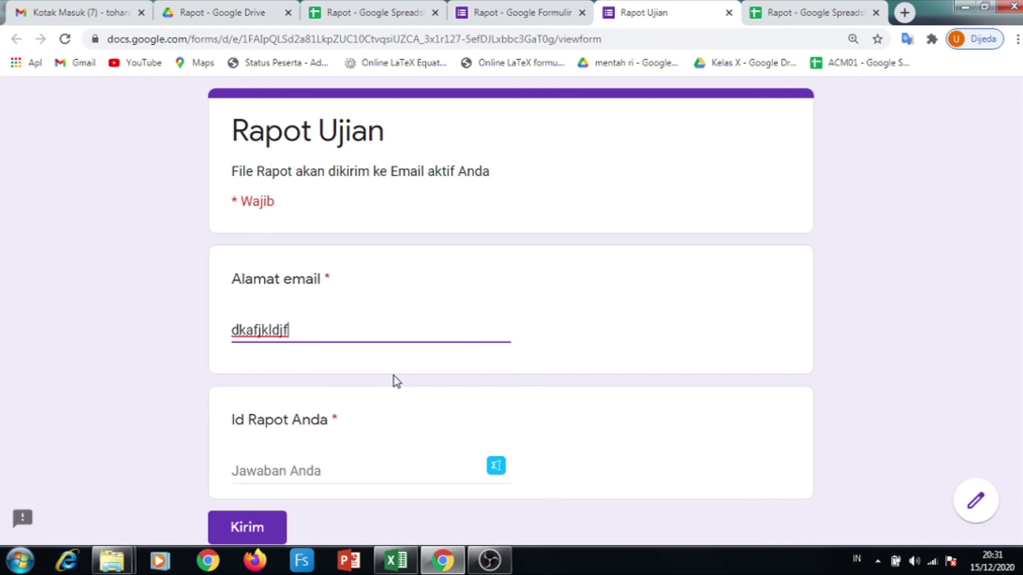
{"action": "type", "text": "@fdkjfk"}
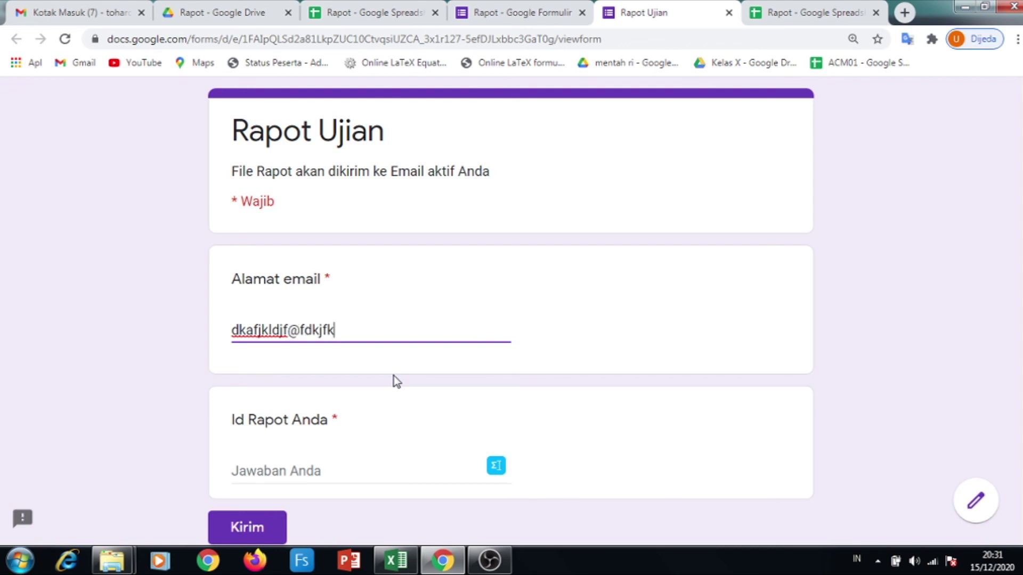
{"action": "type", "text": ".com"}
{"action": "left_click", "coordinate": [292, 476]}
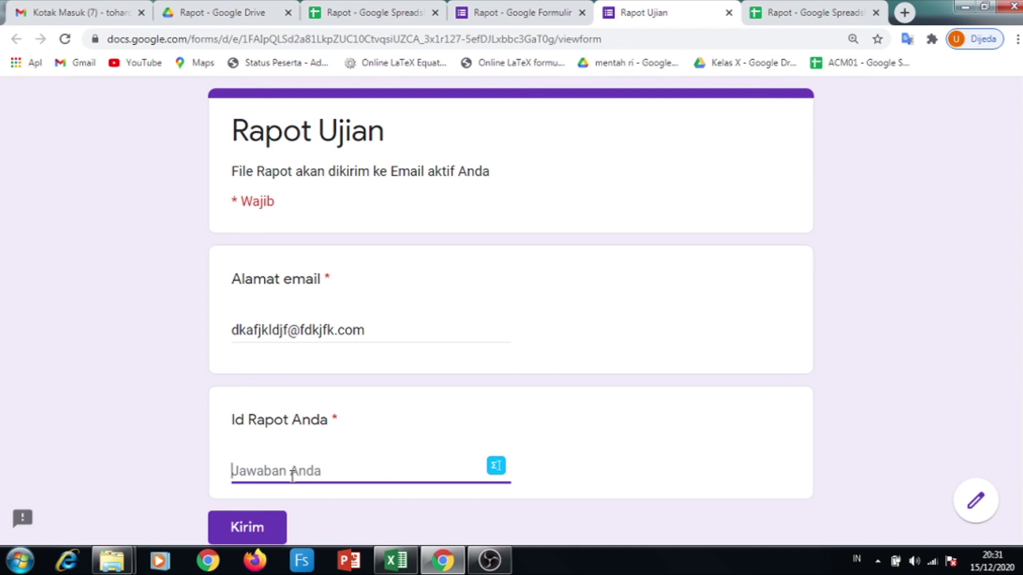
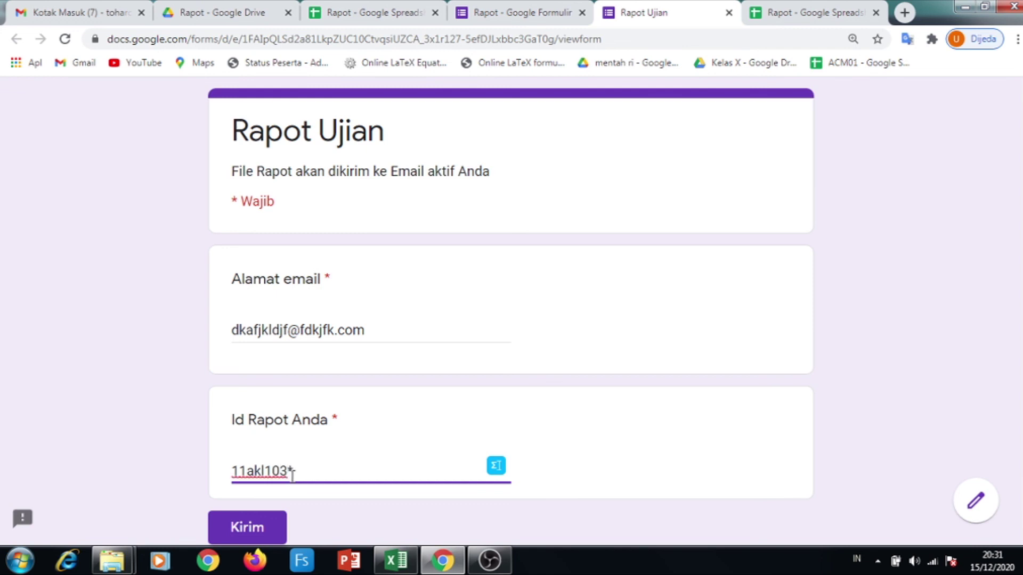
{"action": "left_click", "coordinate": [264, 529]}
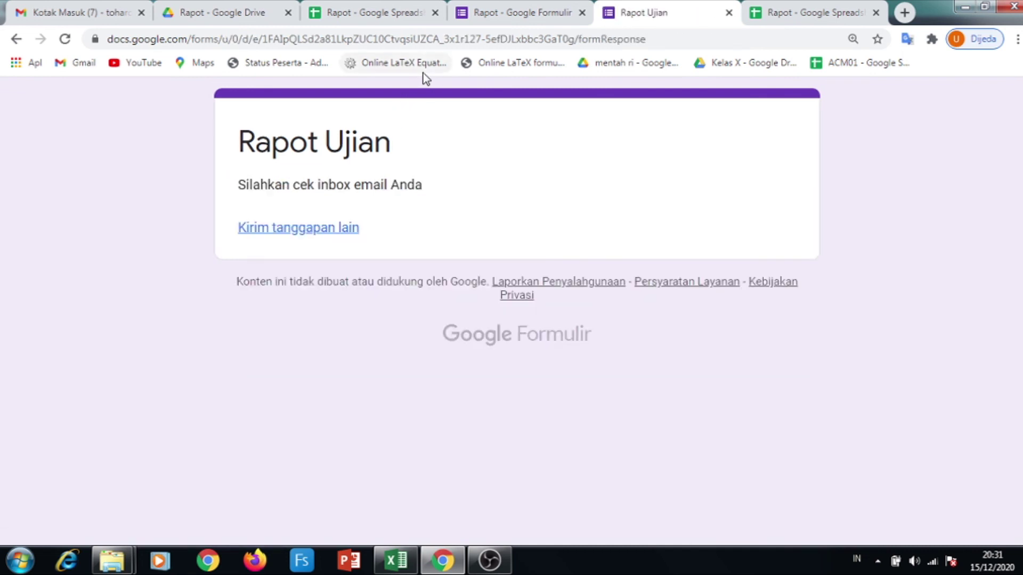
Widen BANTU's column D to show the looked-up name, checking it against MASTER
{"action": "left_click", "coordinate": [396, 15]}
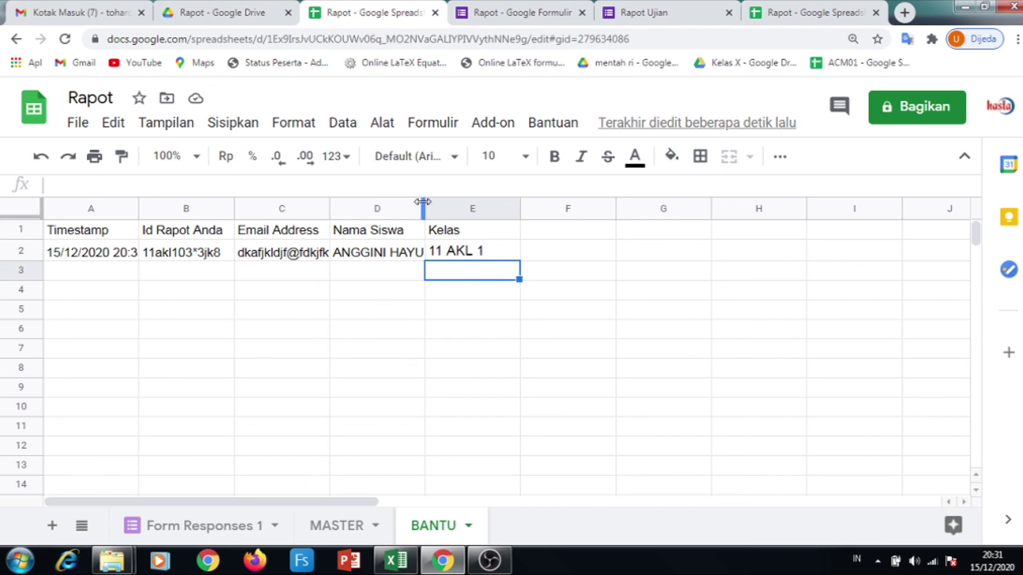
{"action": "left_click_drag", "start_coordinate": [425, 208], "coordinate": [516, 206]}
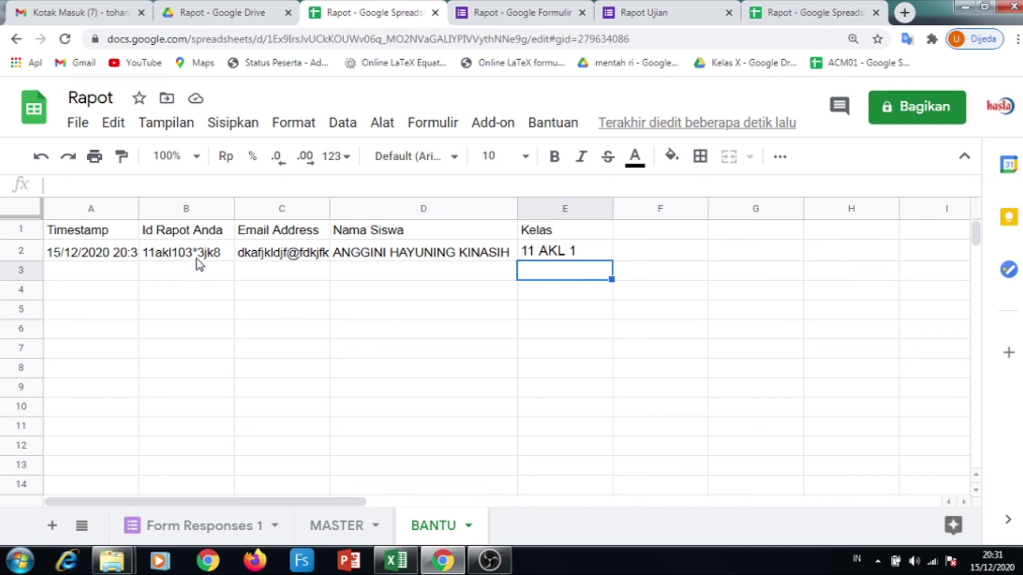
{"action": "left_click", "coordinate": [337, 530]}
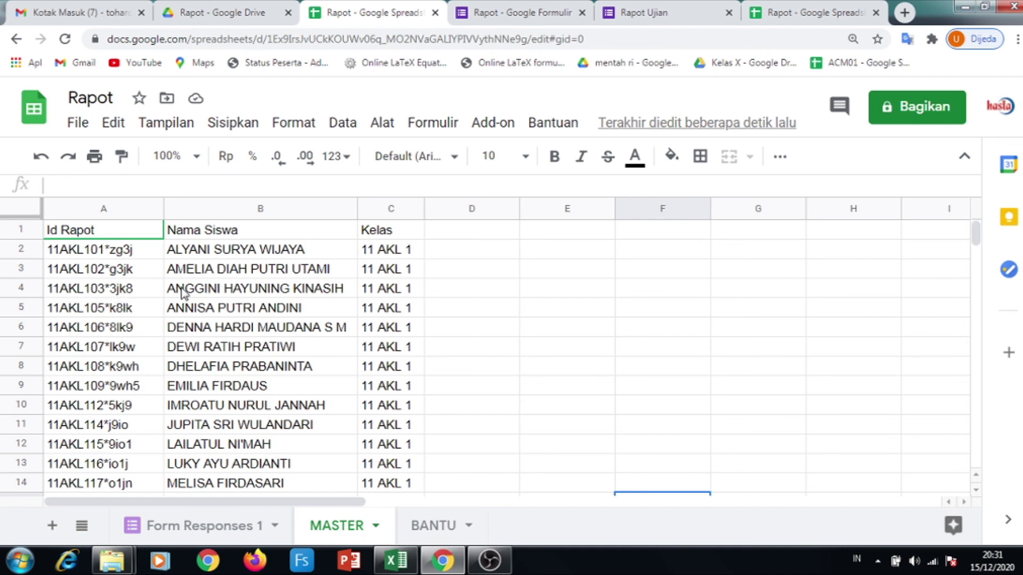
{"action": "left_click", "coordinate": [426, 525]}
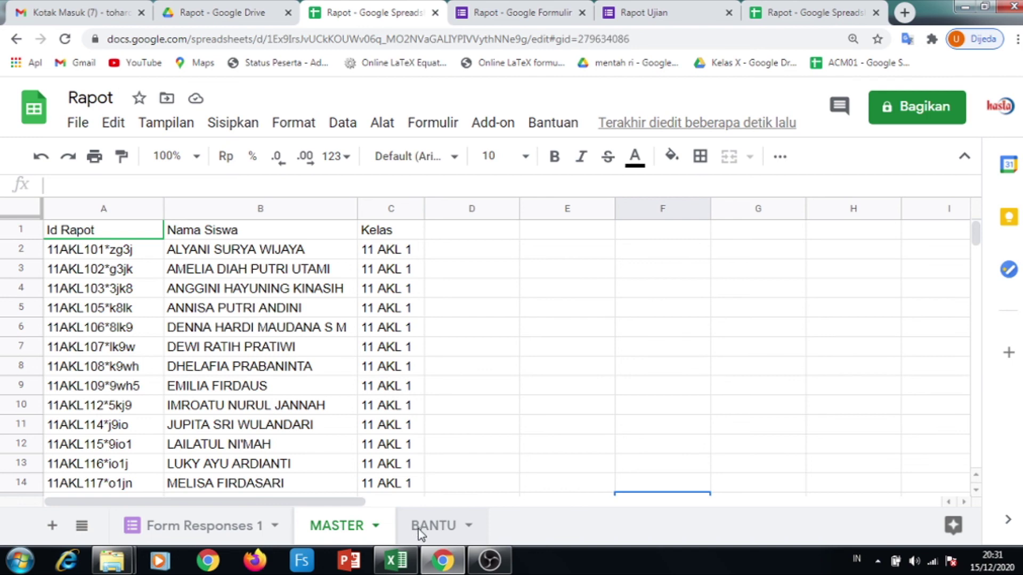